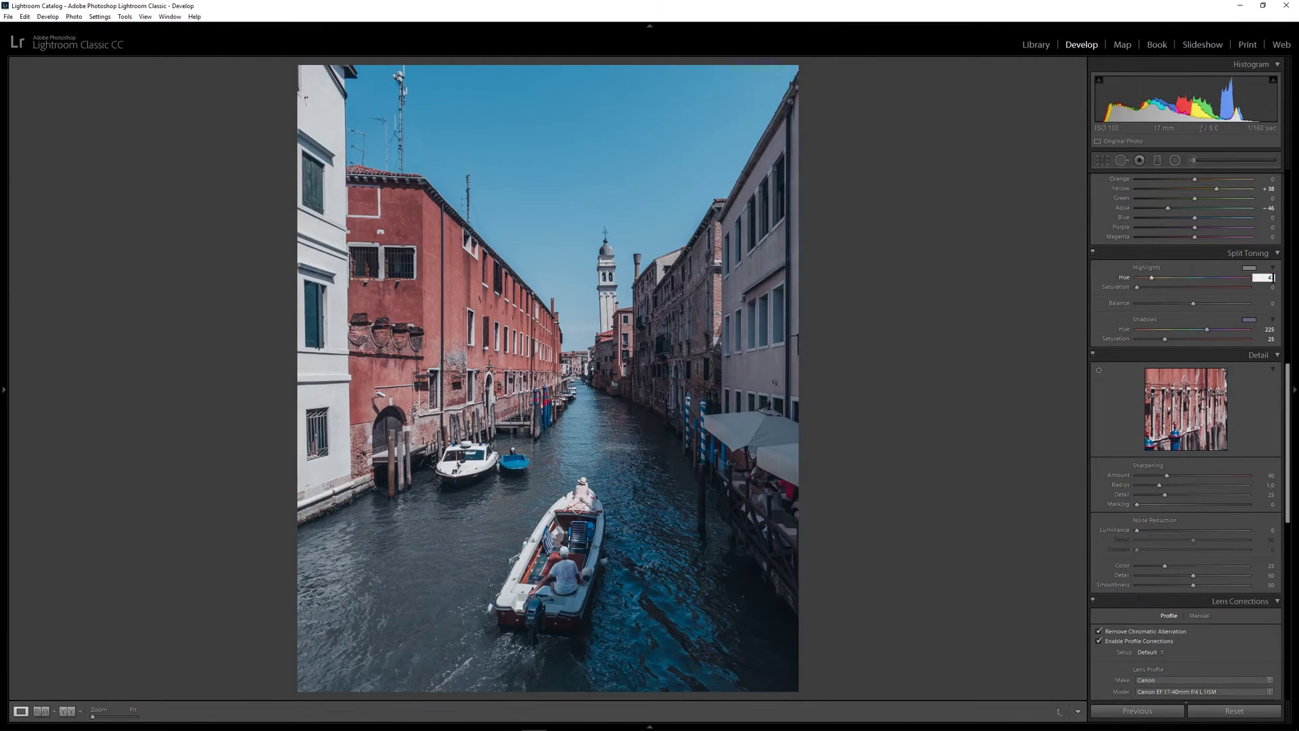
Step: Darken the left side of the canal photo with a tilted Graduated Filter
{"action": "left_click_drag", "start_coordinate": [1288, 426], "coordinate": [1289, 232]}
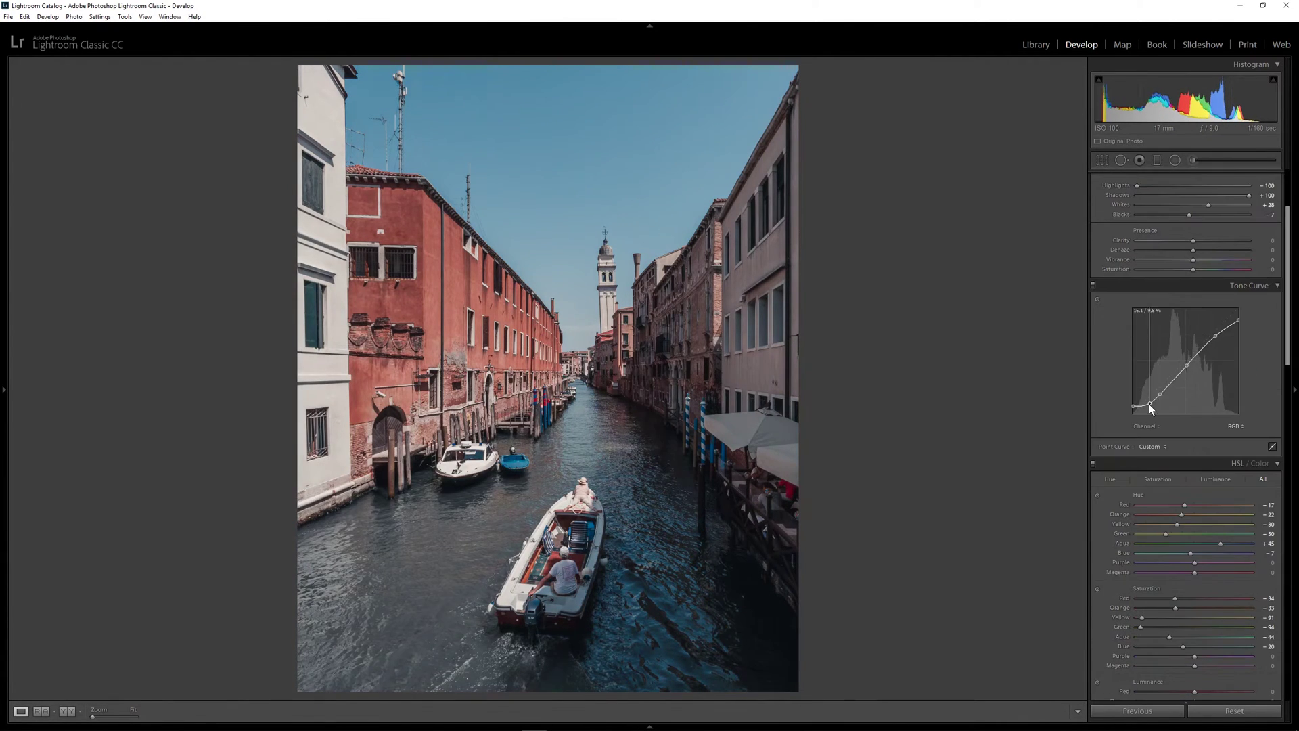
{"action": "key", "text": "m"}
{"action": "left_click_drag", "start_coordinate": [255, 543], "coordinate": [698, 501]}
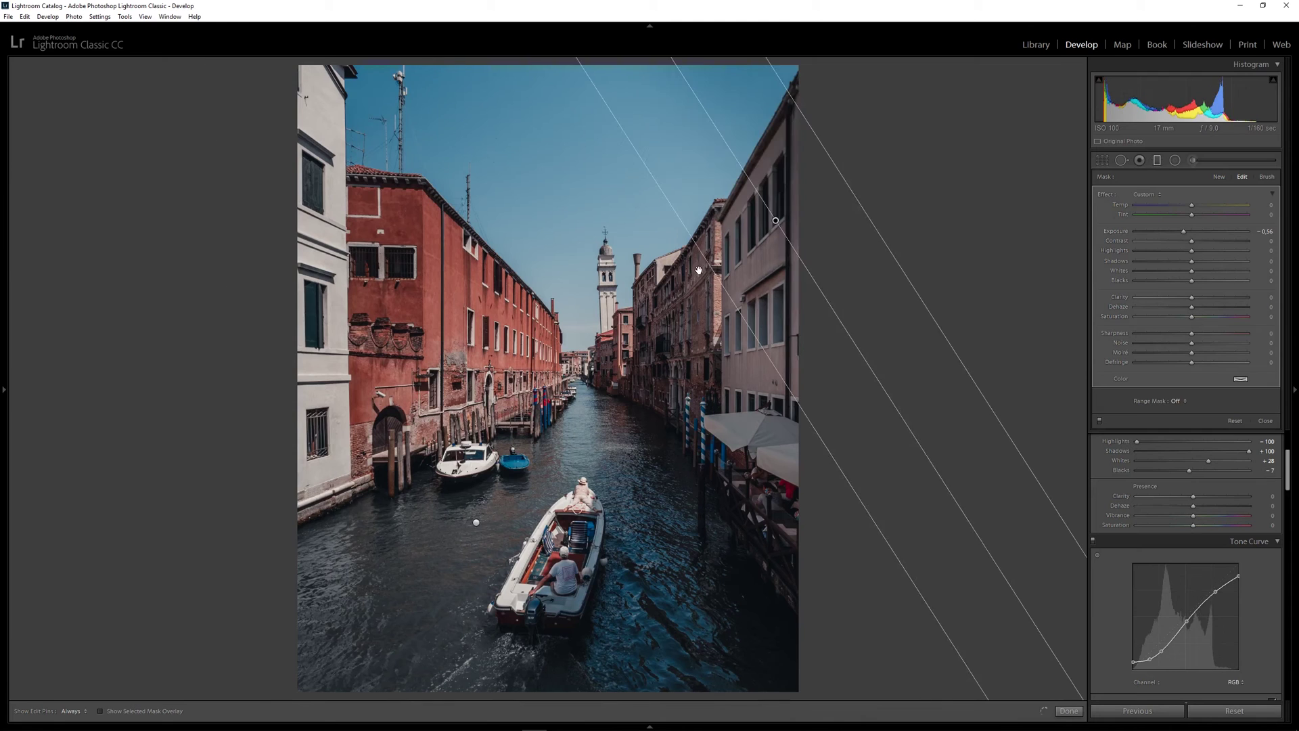
Step: Brighten the right-side buildings and canal with an Adjustment Brush at about 2.6 exposure
{"action": "key", "text": "k"}
{"action": "left_click_drag", "start_coordinate": [1199, 230], "coordinate": [1228, 231]}
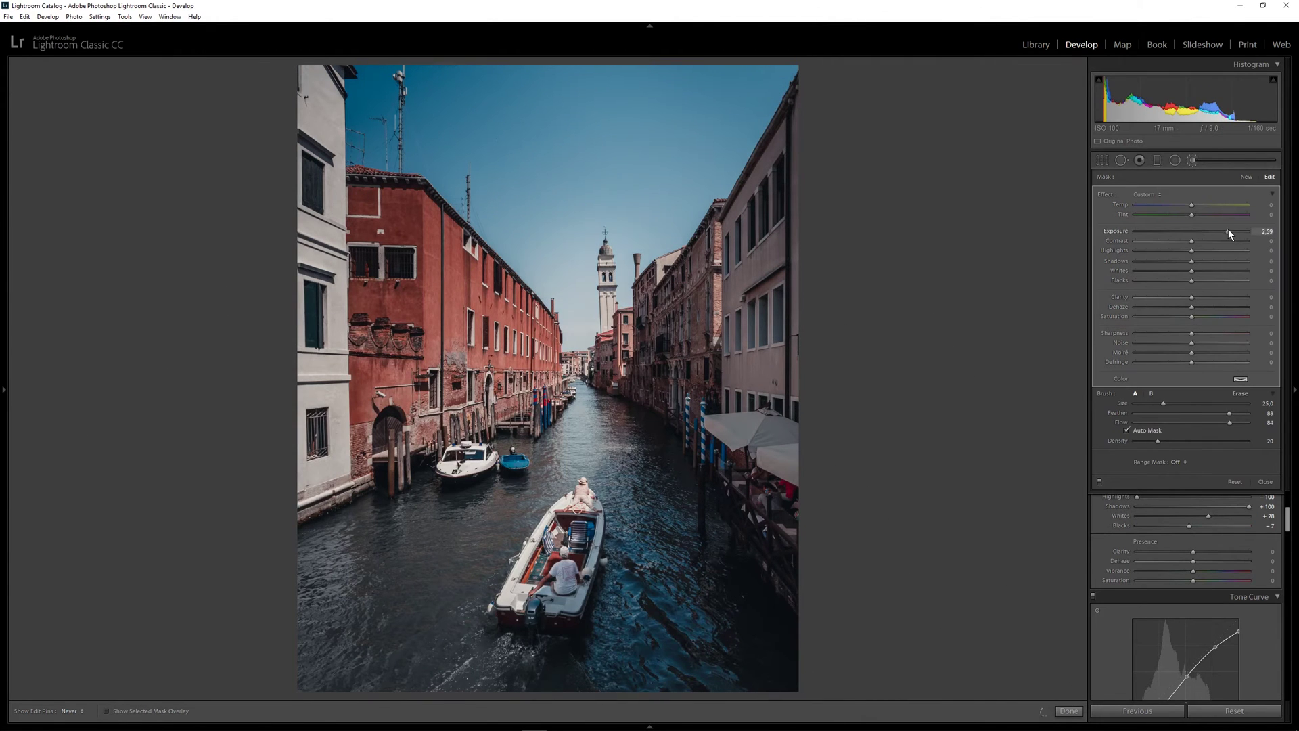
{"action": "left_click_drag", "start_coordinate": [652, 536], "coordinate": [738, 305]}
{"action": "key", "text": "k"}
Step: Lower Blacks from -7 to -24 and compare Before/After with the right panel hidden
{"action": "scroll", "coordinate": [1167, 388], "scroll_direction": "up", "scroll_amount": 5}
{"action": "left_click_drag", "start_coordinate": [1188, 335], "coordinate": [1180, 334]}
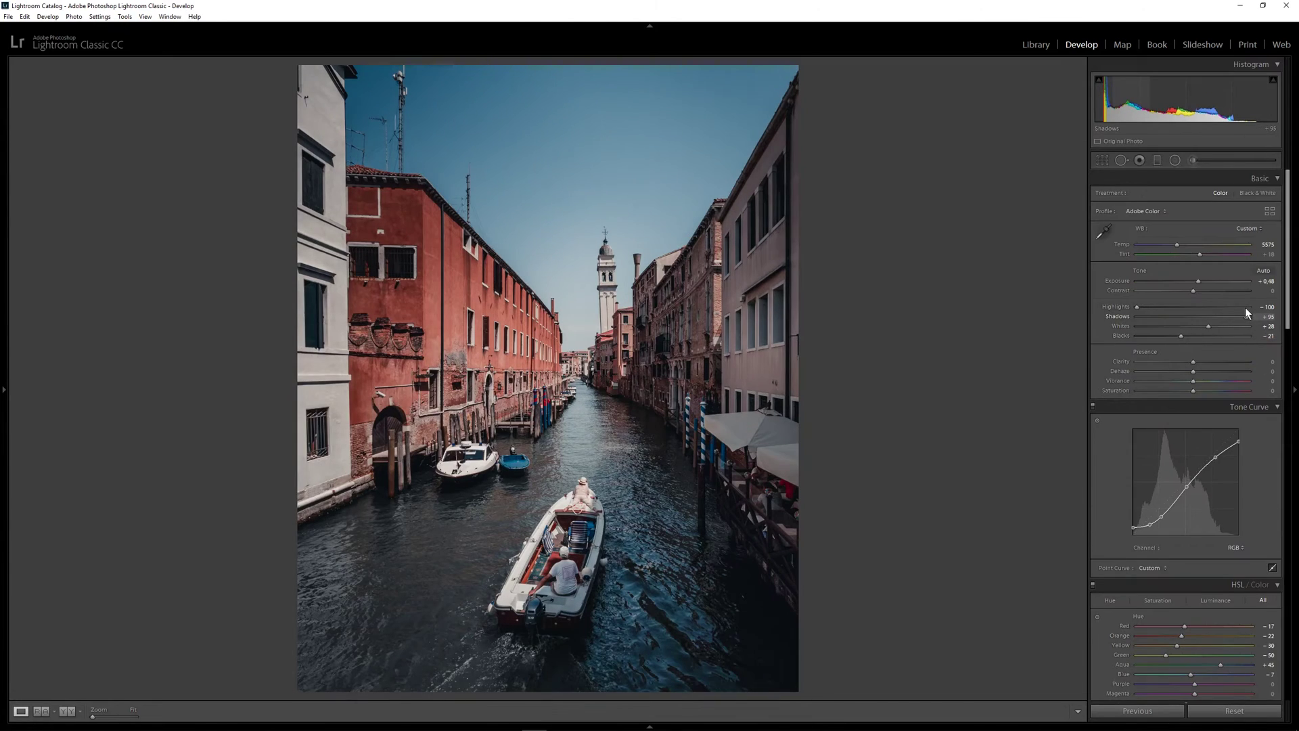
{"action": "scroll", "coordinate": [1200, 278], "scroll_direction": "down", "scroll_amount": 10}
{"action": "key", "text": "y"}
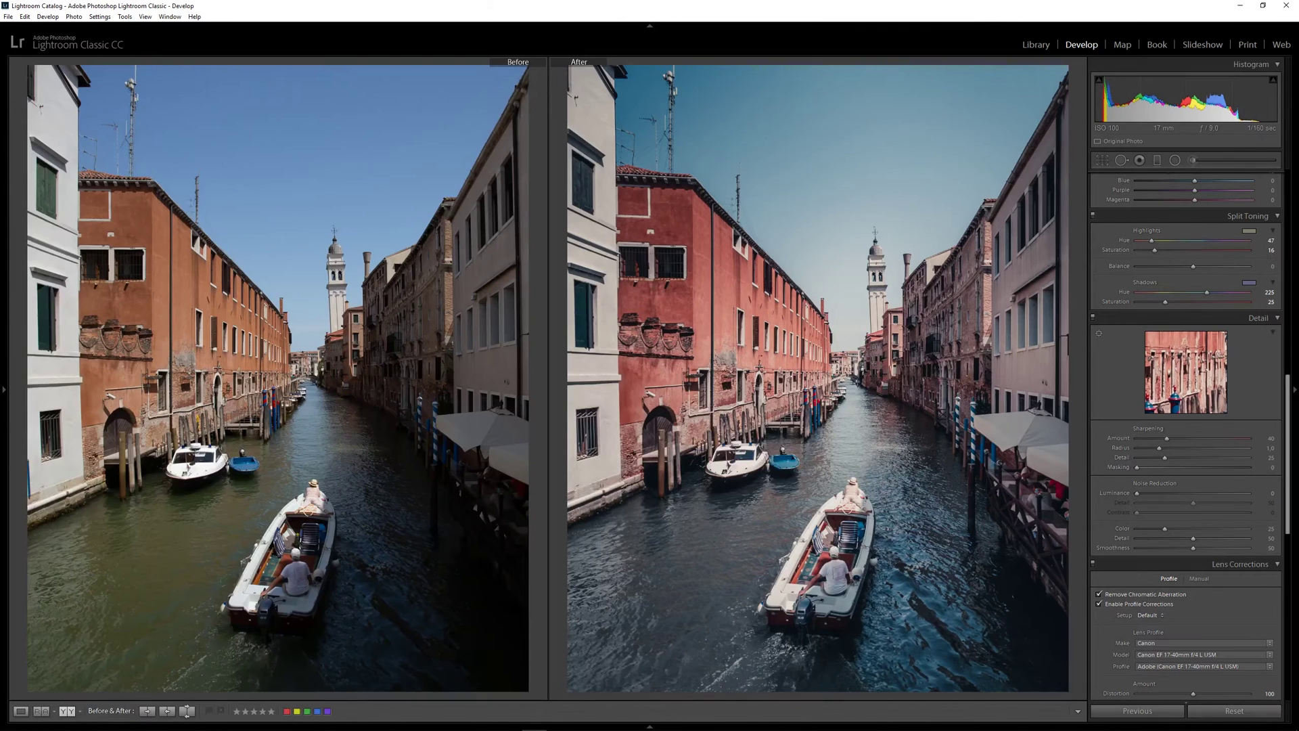
{"action": "left_click", "coordinate": [1291, 449]}
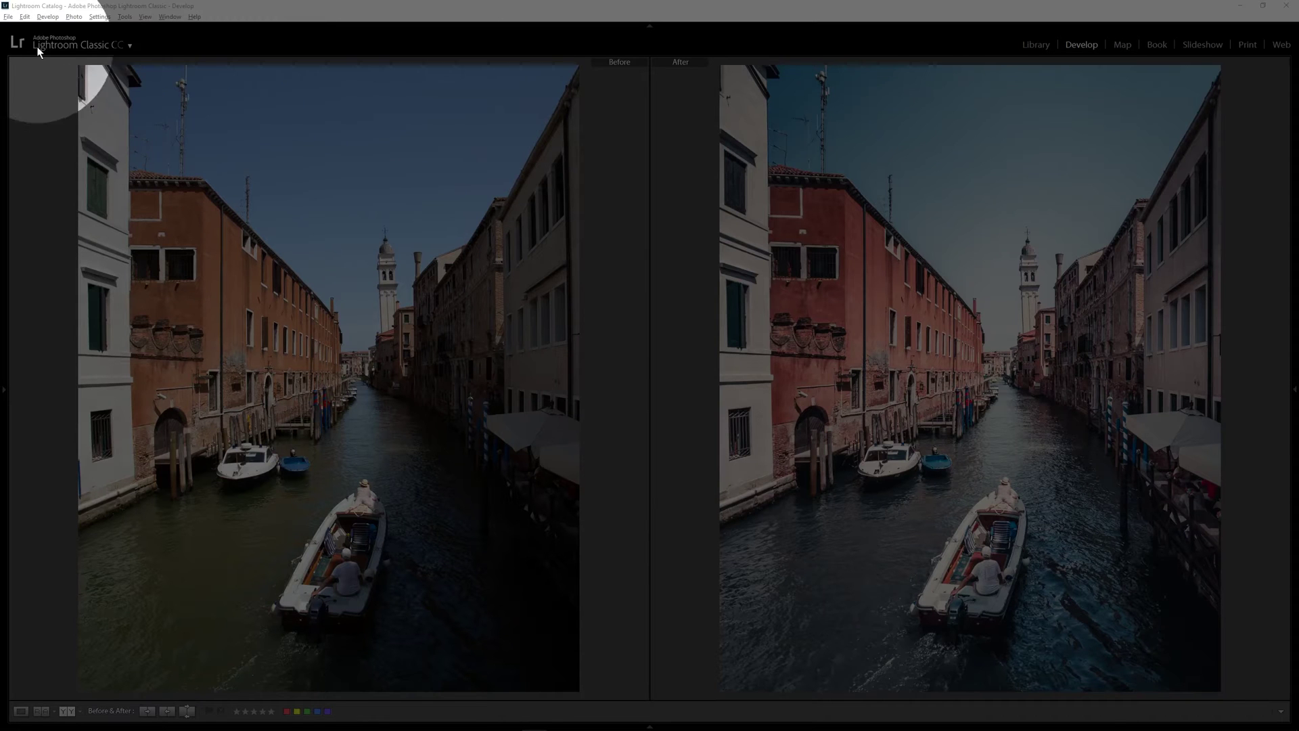
Step: Open the Performance preferences and turn off Use Graphics Processor
{"action": "left_click", "coordinate": [25, 17]}
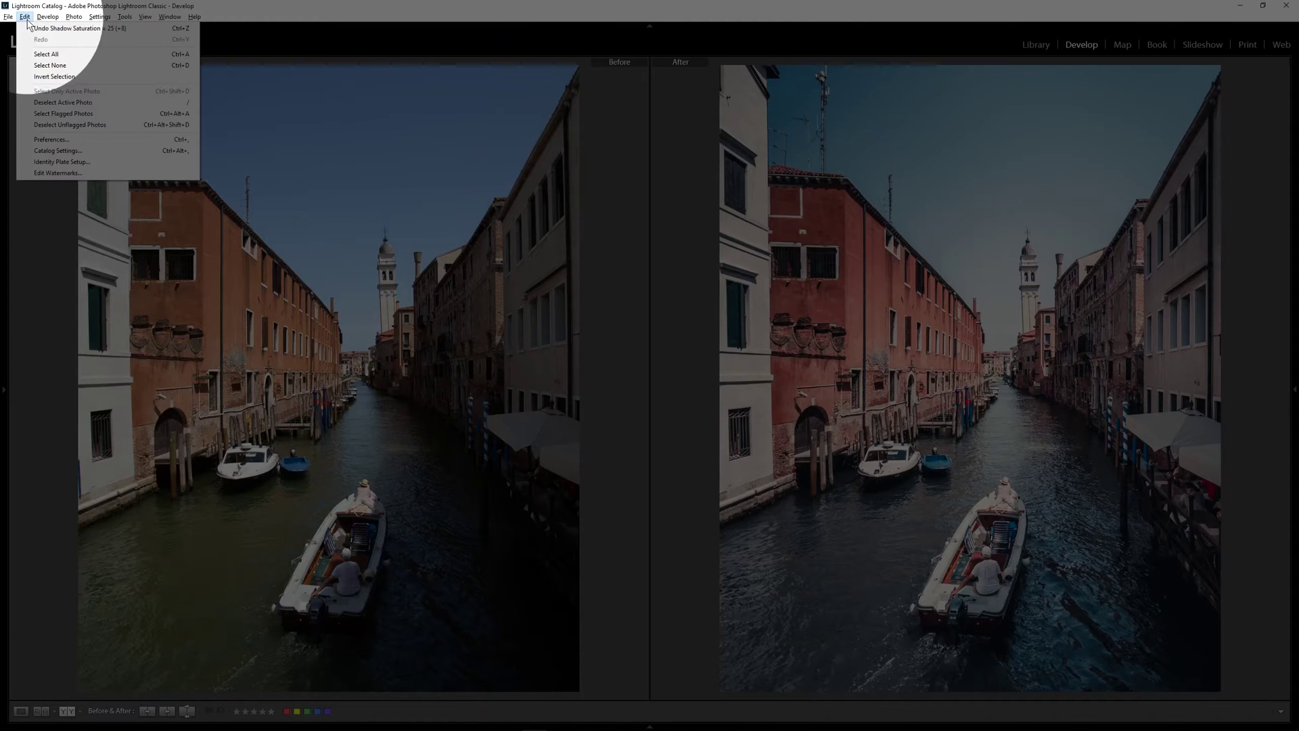
{"action": "left_click", "coordinate": [61, 140]}
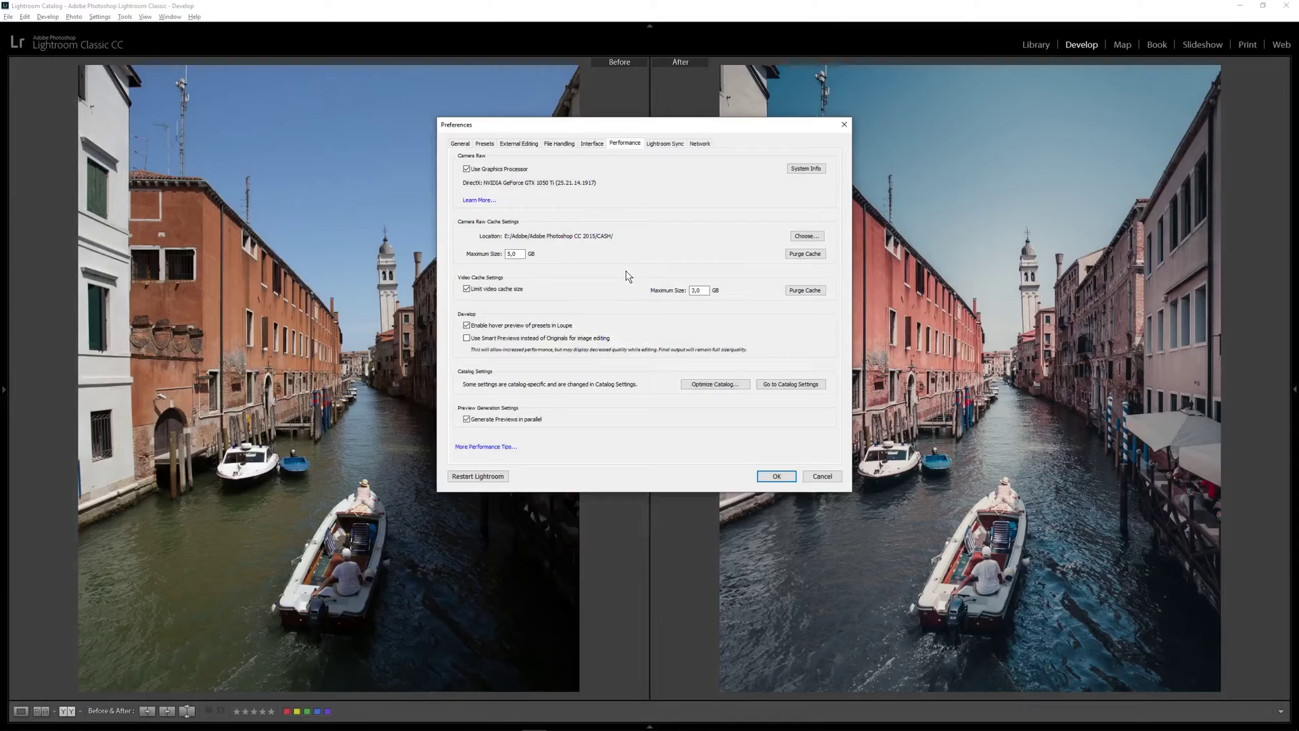
{"action": "left_click", "coordinate": [626, 274]}
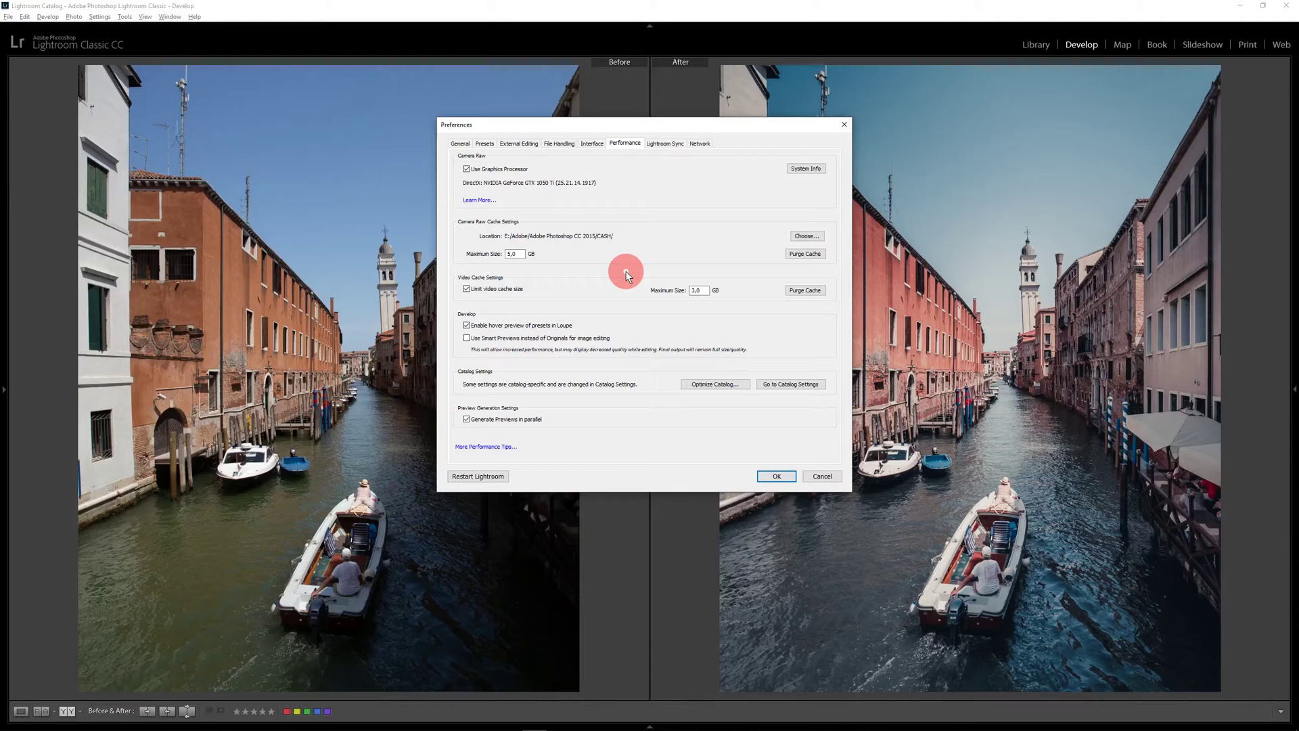
{"action": "left_click", "coordinate": [467, 169]}
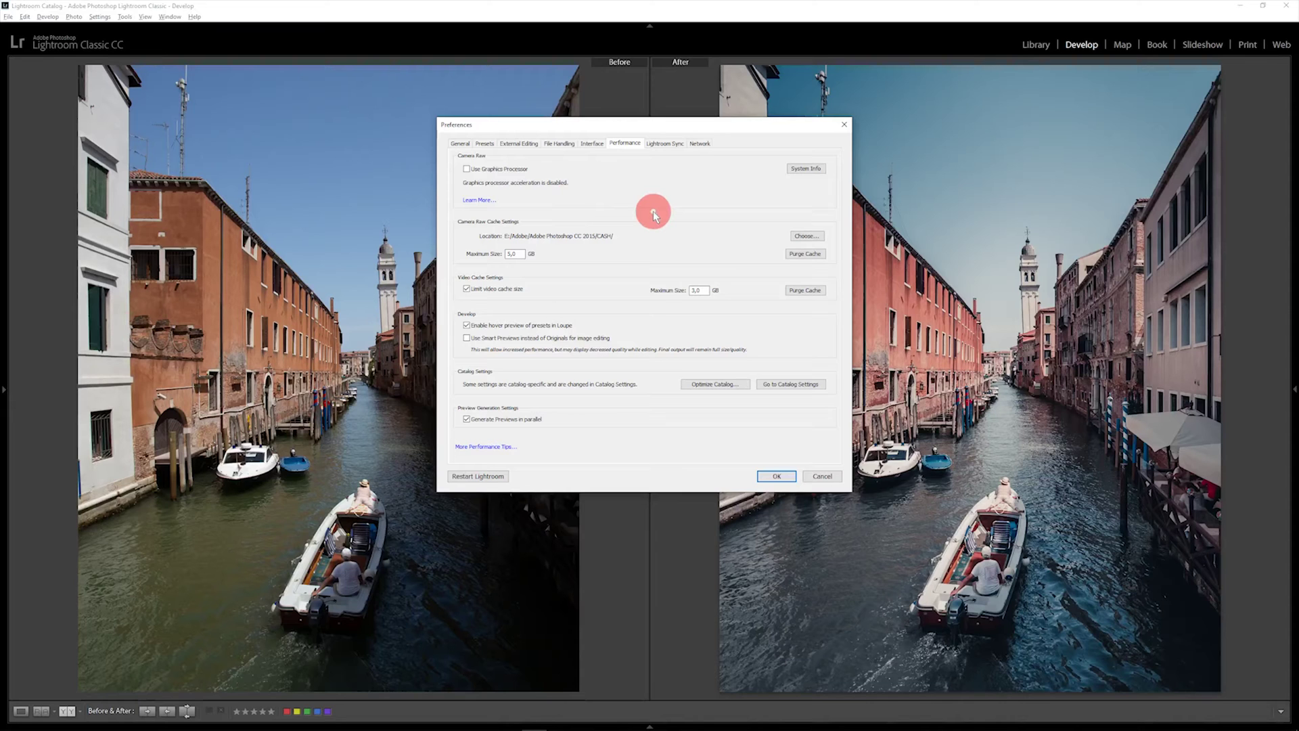
Step: Move the Camera Raw cache location to drive D:
{"action": "left_click", "coordinate": [808, 236]}
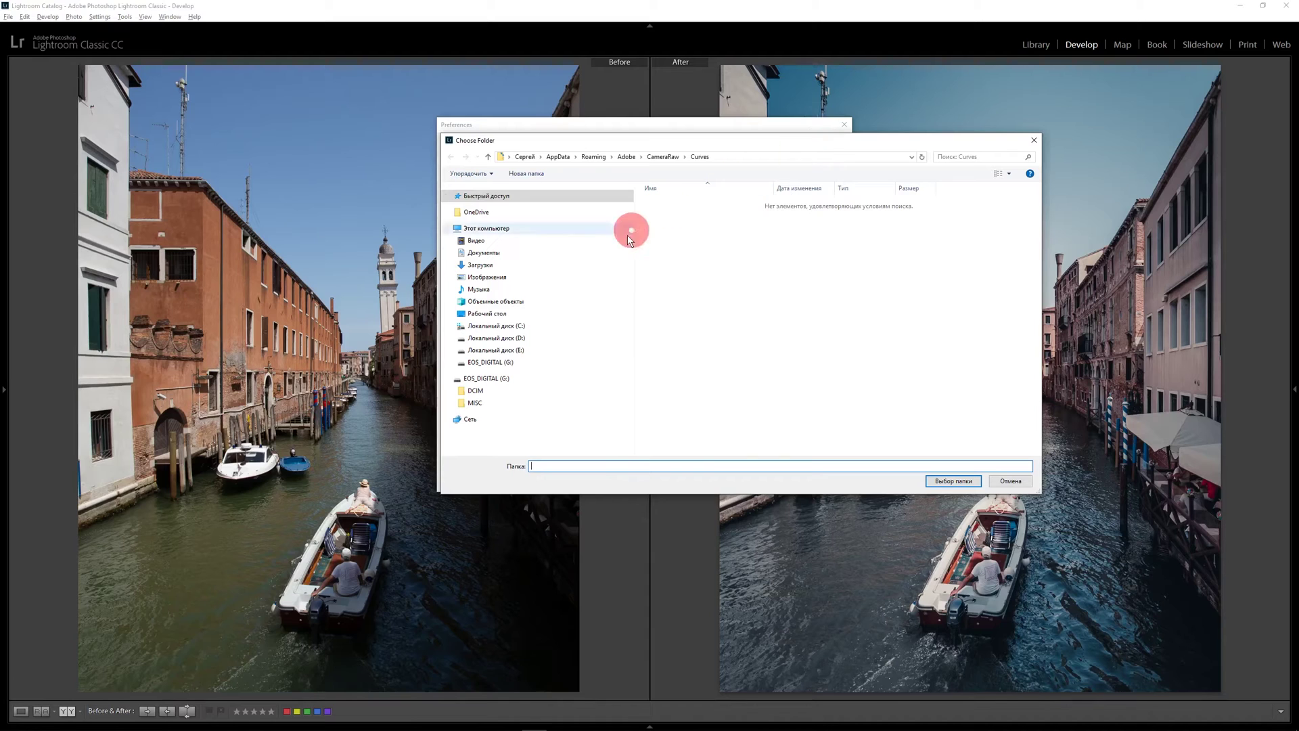
{"action": "left_click", "coordinate": [545, 339]}
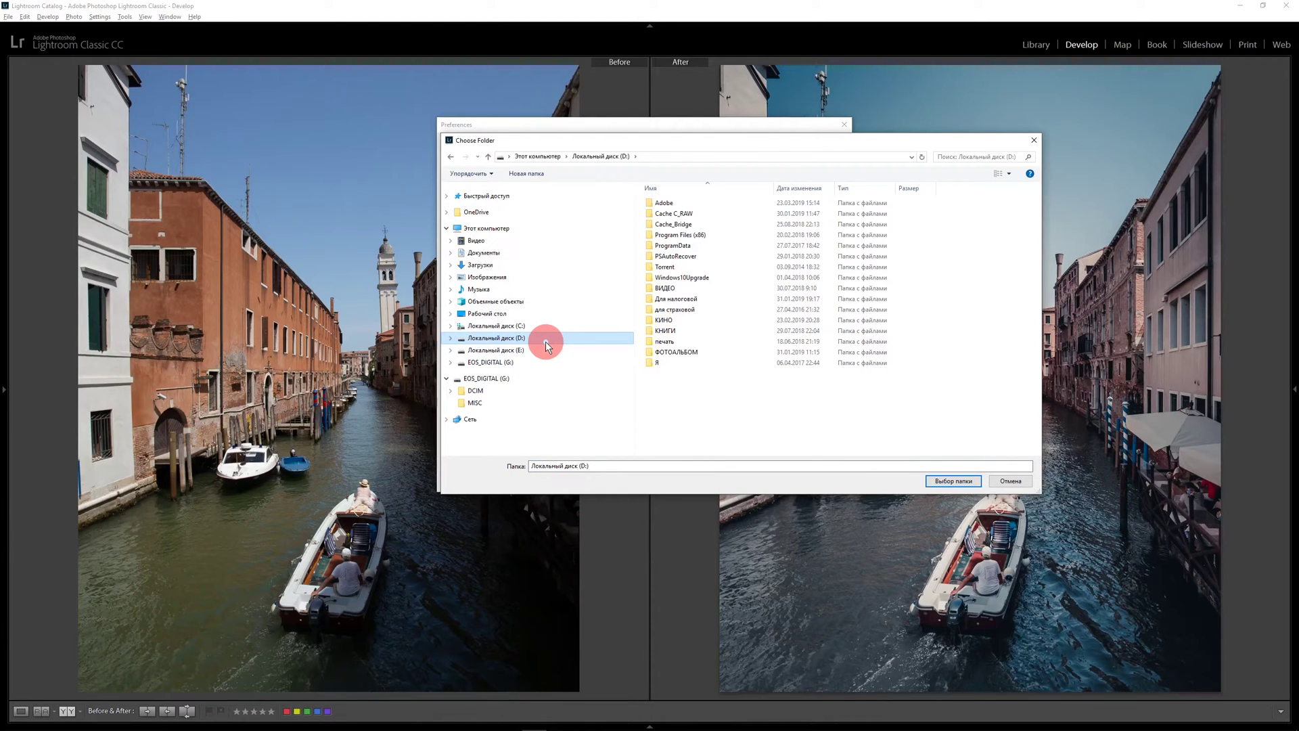
{"action": "left_click", "coordinate": [955, 481]}
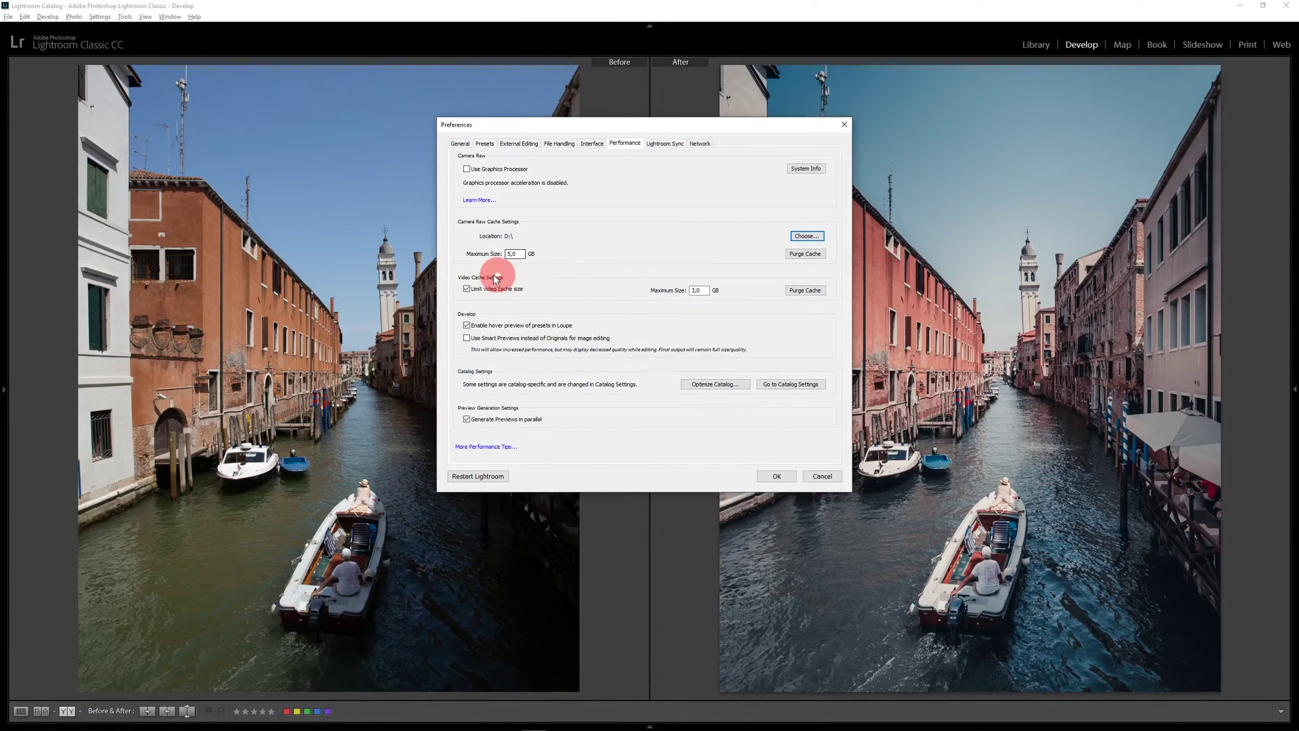
Step: Set the video cache maximum size to 30 GB and confirm Preferences
{"action": "double_click", "coordinate": [703, 292]}
{"action": "type", "text": "3"}
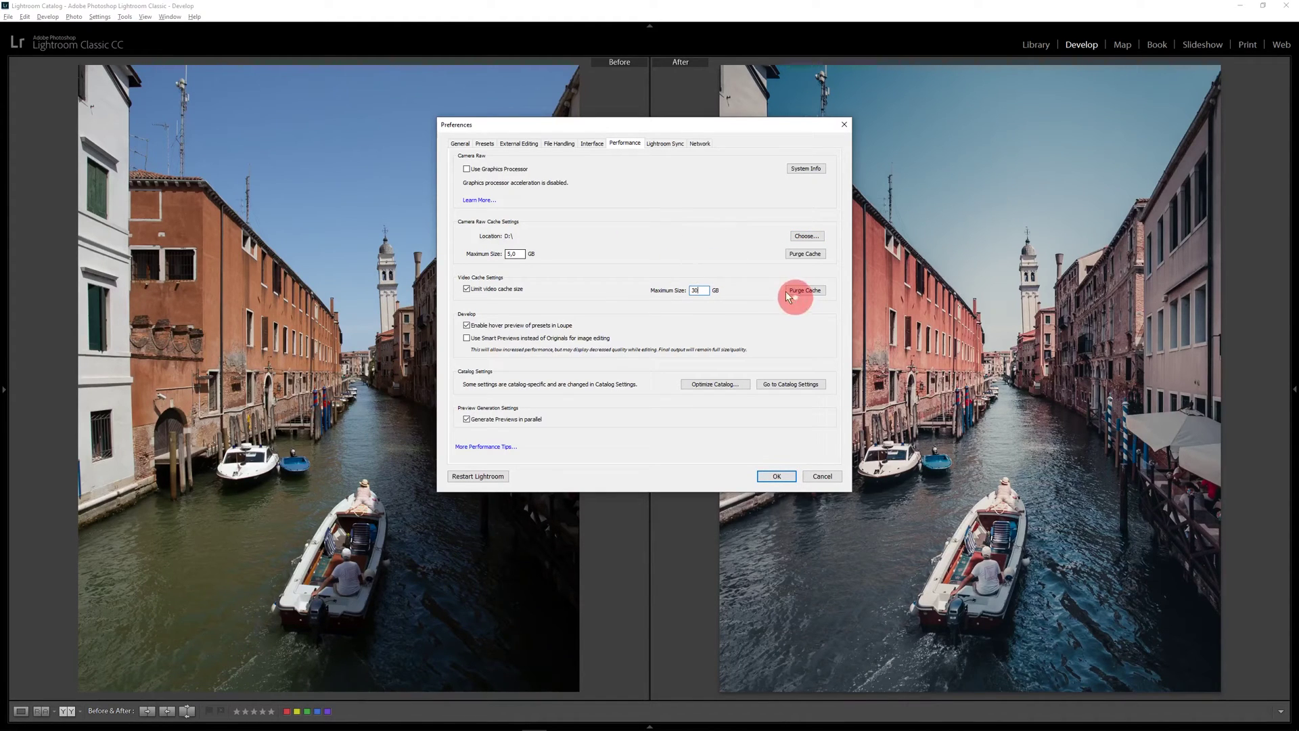
{"action": "left_click", "coordinate": [778, 476]}
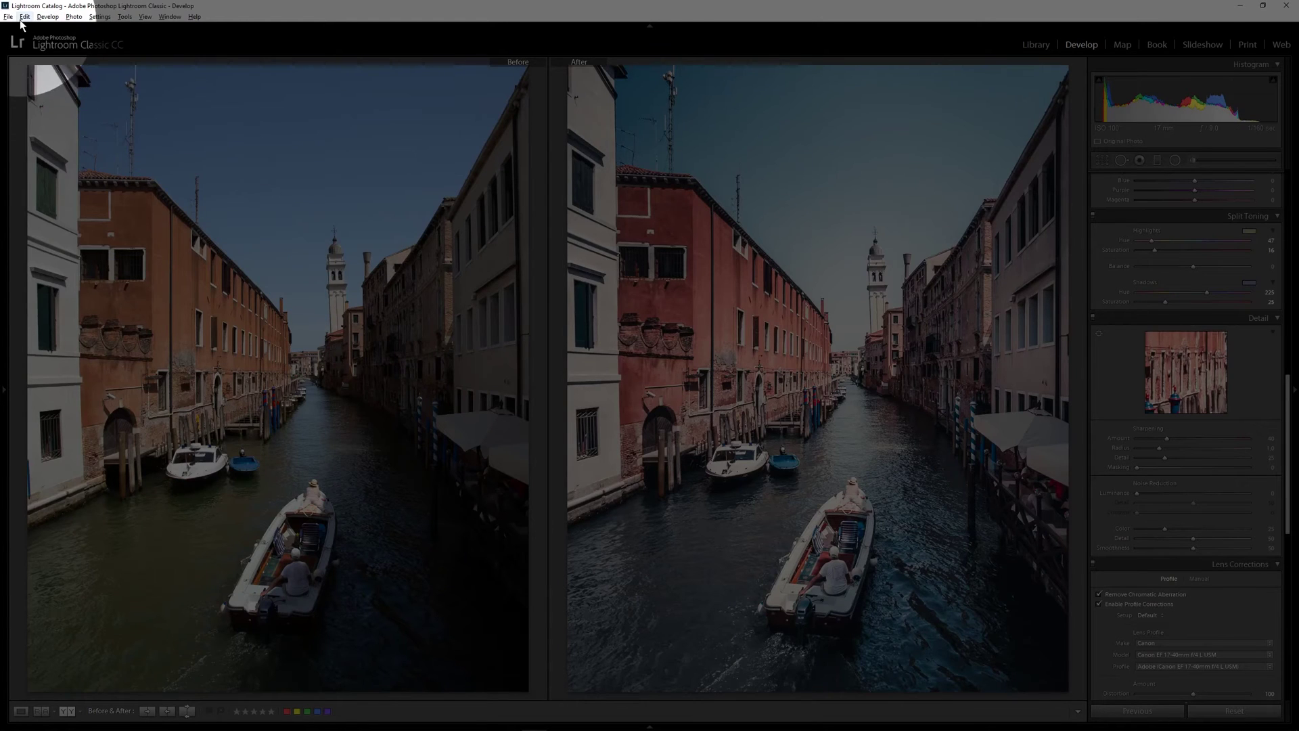
Step: Run Optimize Catalog from the File menu and acknowledge the completion message
{"action": "left_click", "coordinate": [8, 16]}
{"action": "left_click", "coordinate": [42, 65]}
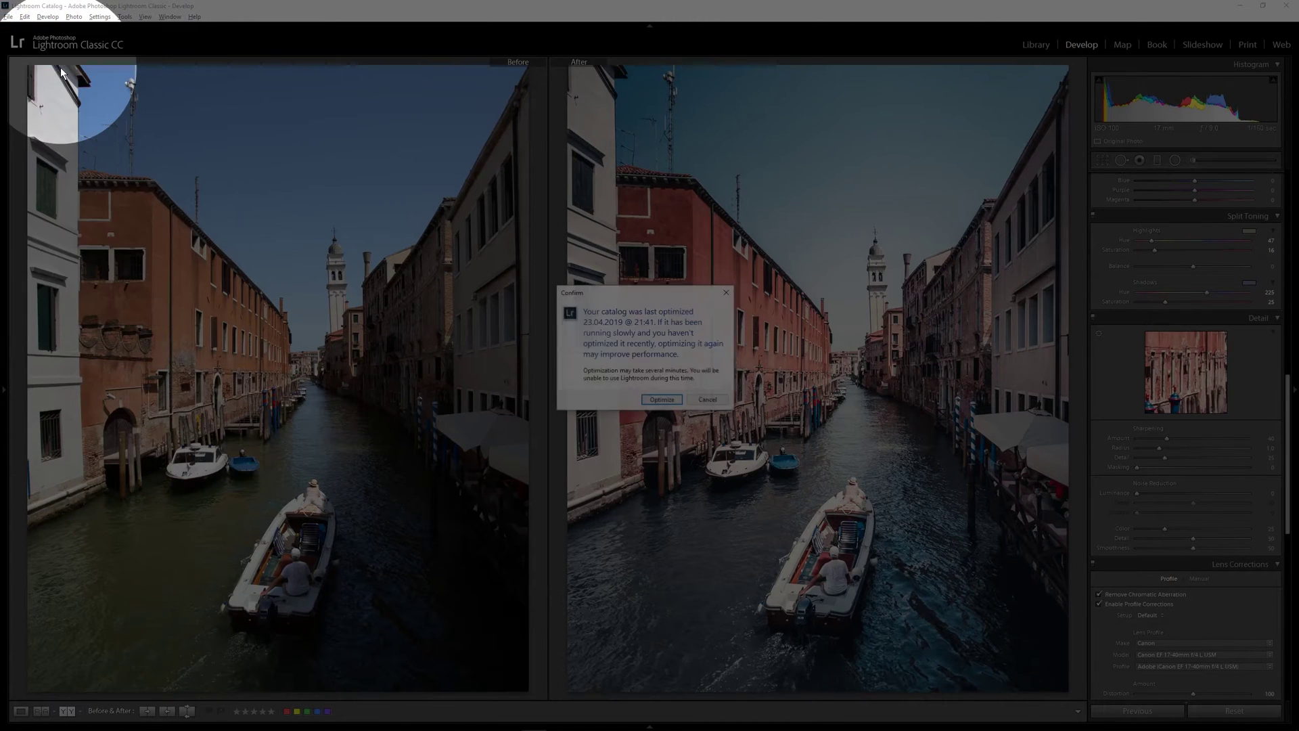
{"action": "left_click", "coordinate": [654, 400]}
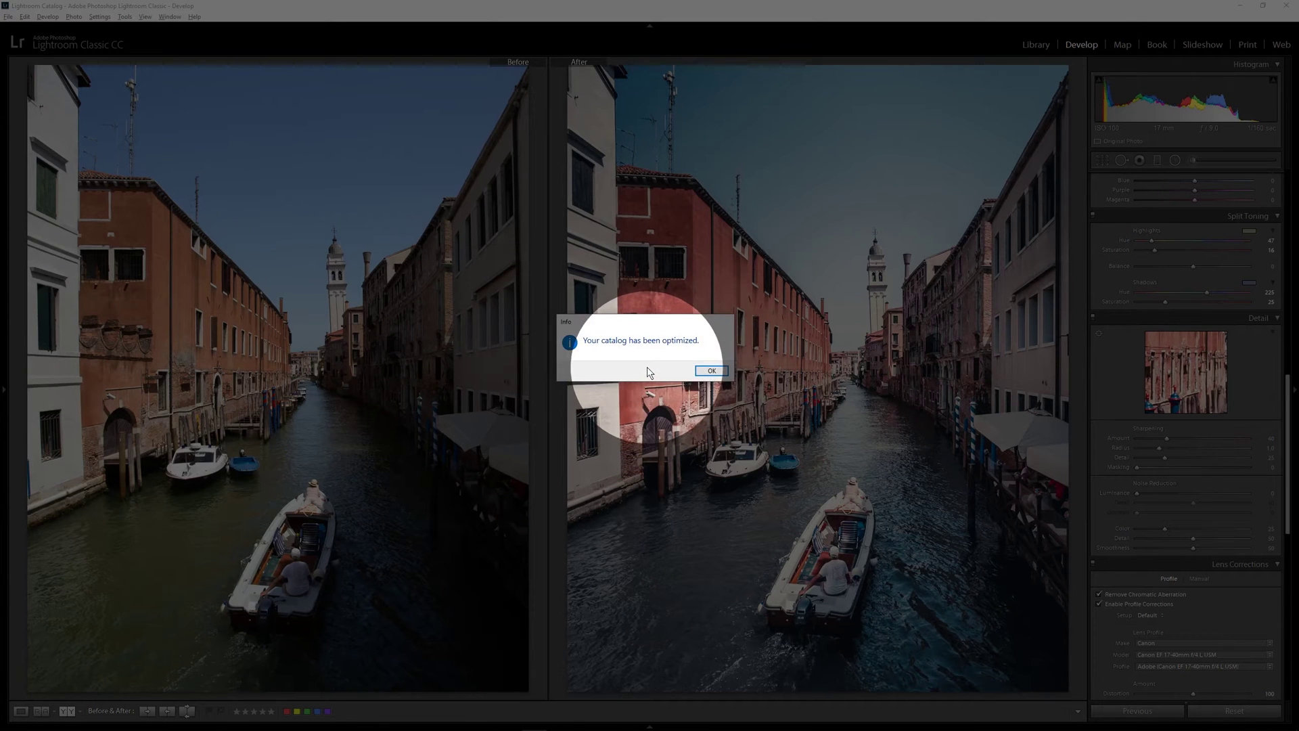
{"action": "left_click", "coordinate": [711, 370]}
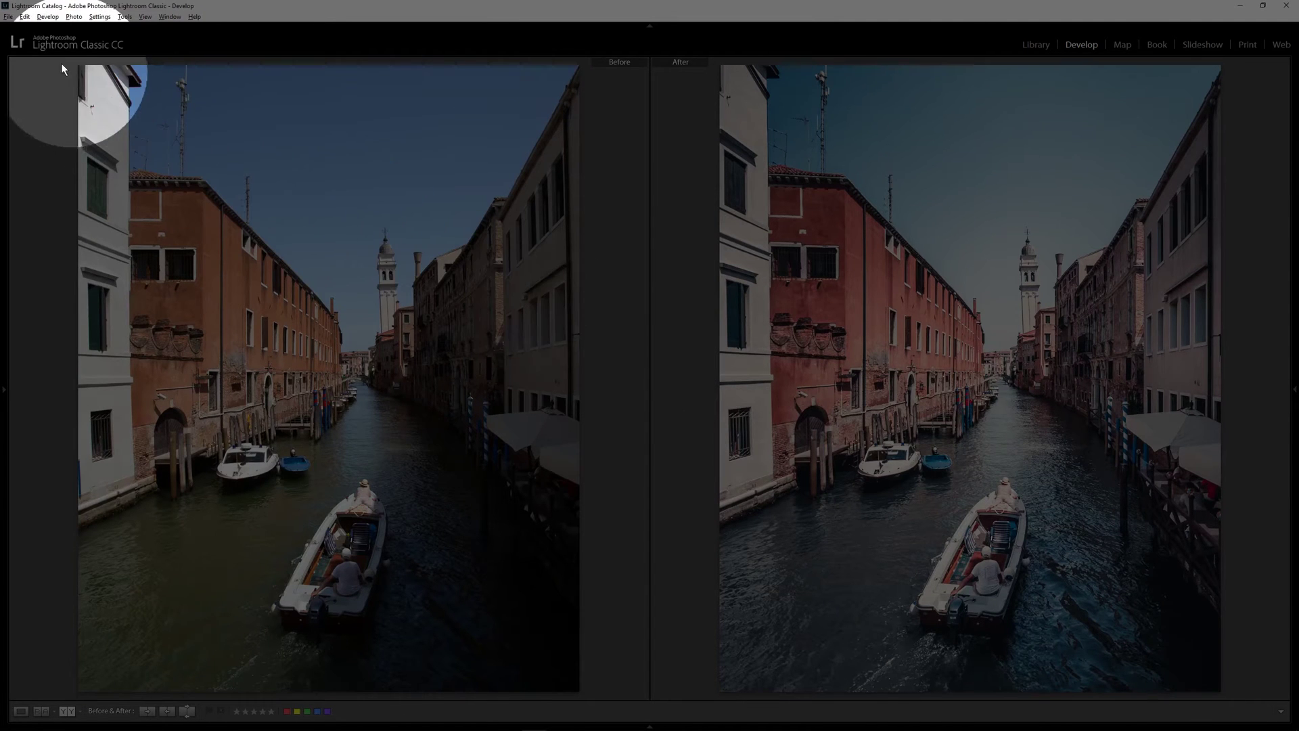
Step: Enable 'Use Smart Previews instead of Originals for image editing' in Preferences
{"action": "left_click", "coordinate": [25, 18]}
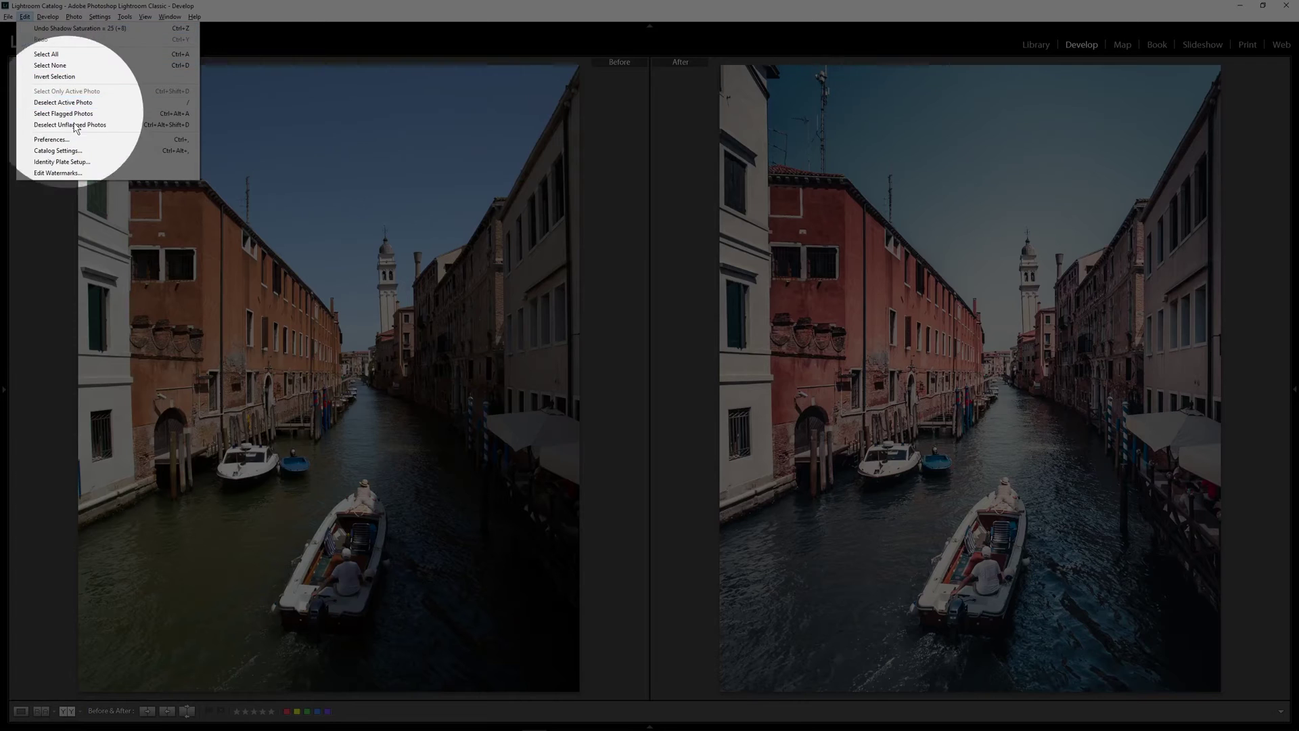
{"action": "left_click", "coordinate": [80, 145]}
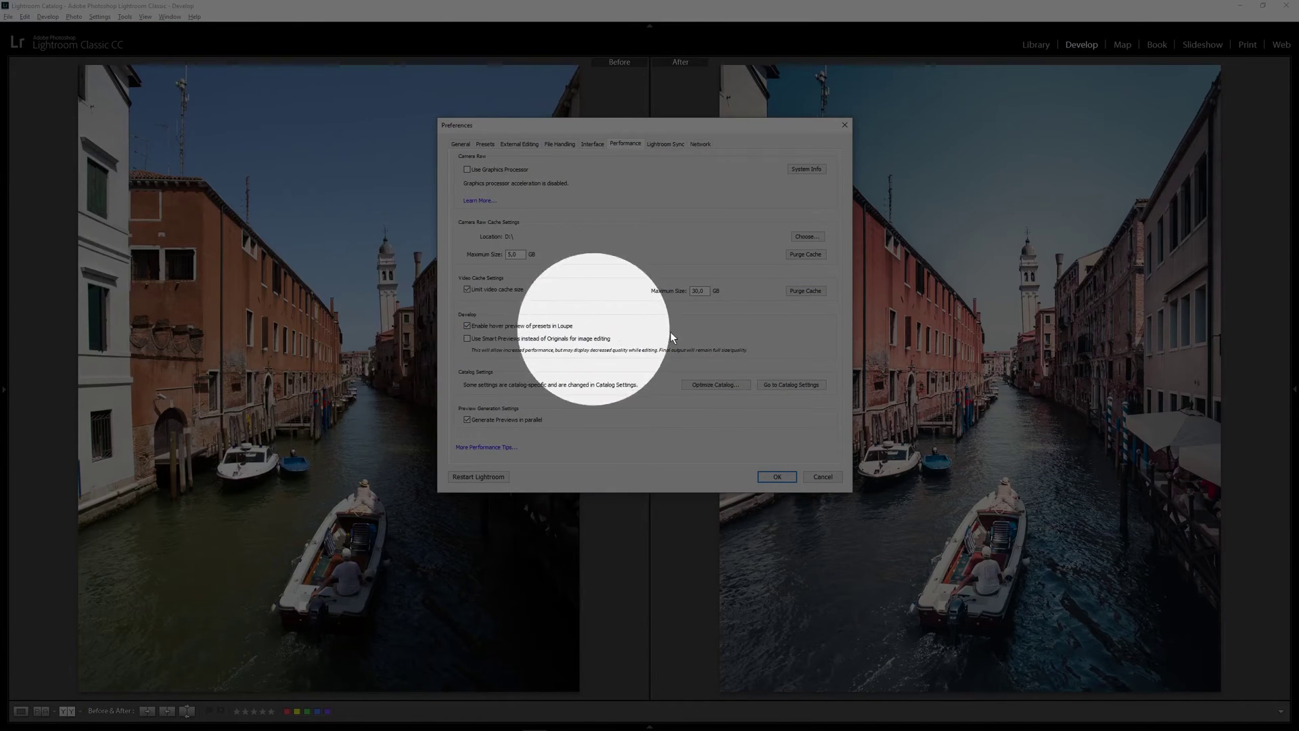
{"action": "left_click", "coordinate": [468, 339]}
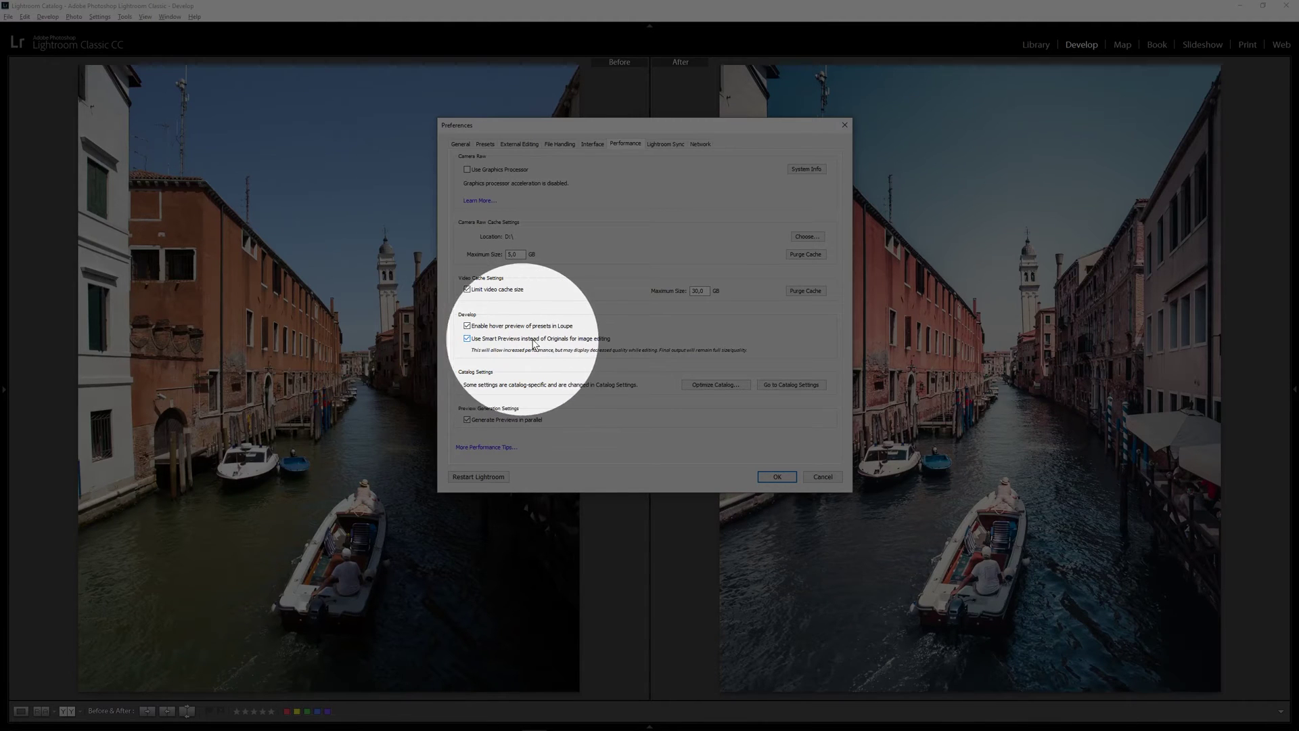
{"action": "left_click", "coordinate": [775, 477]}
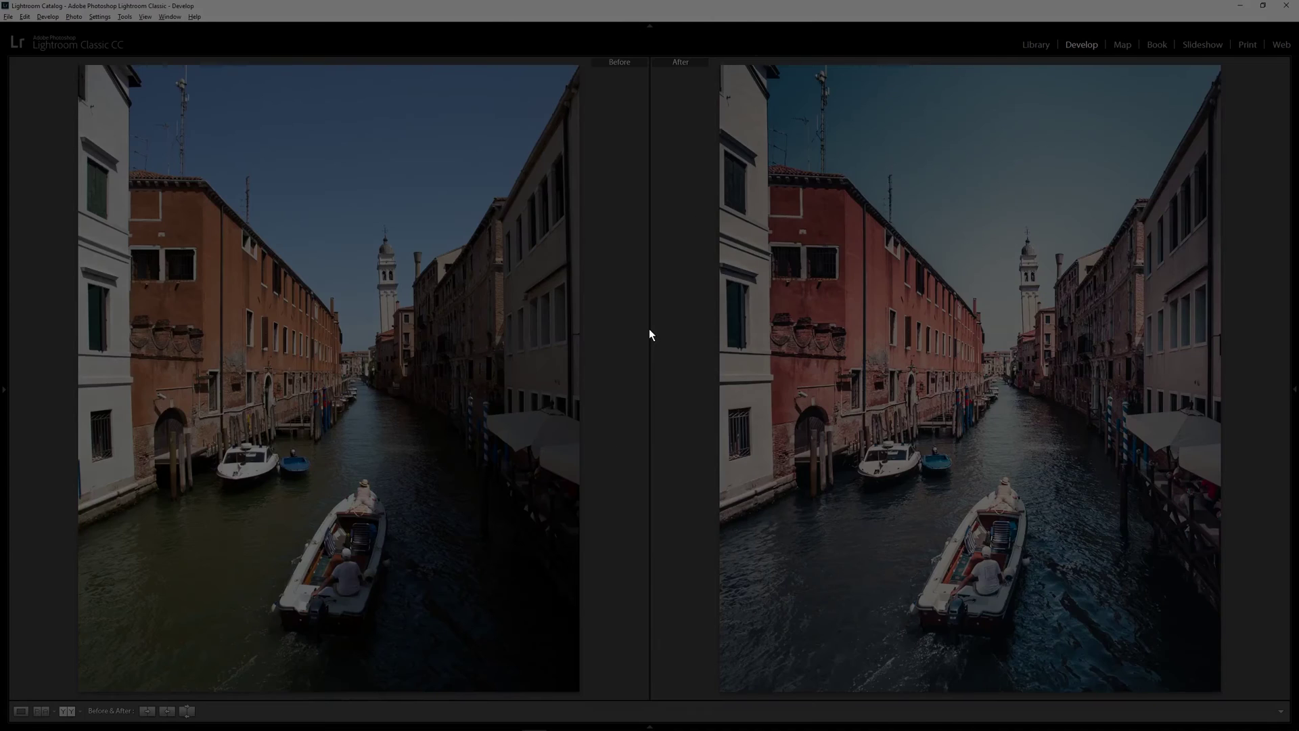
Step: Set the filmstrip to Auto Hide & Show, then pin it open below the photos
{"action": "left_click", "coordinate": [648, 328]}
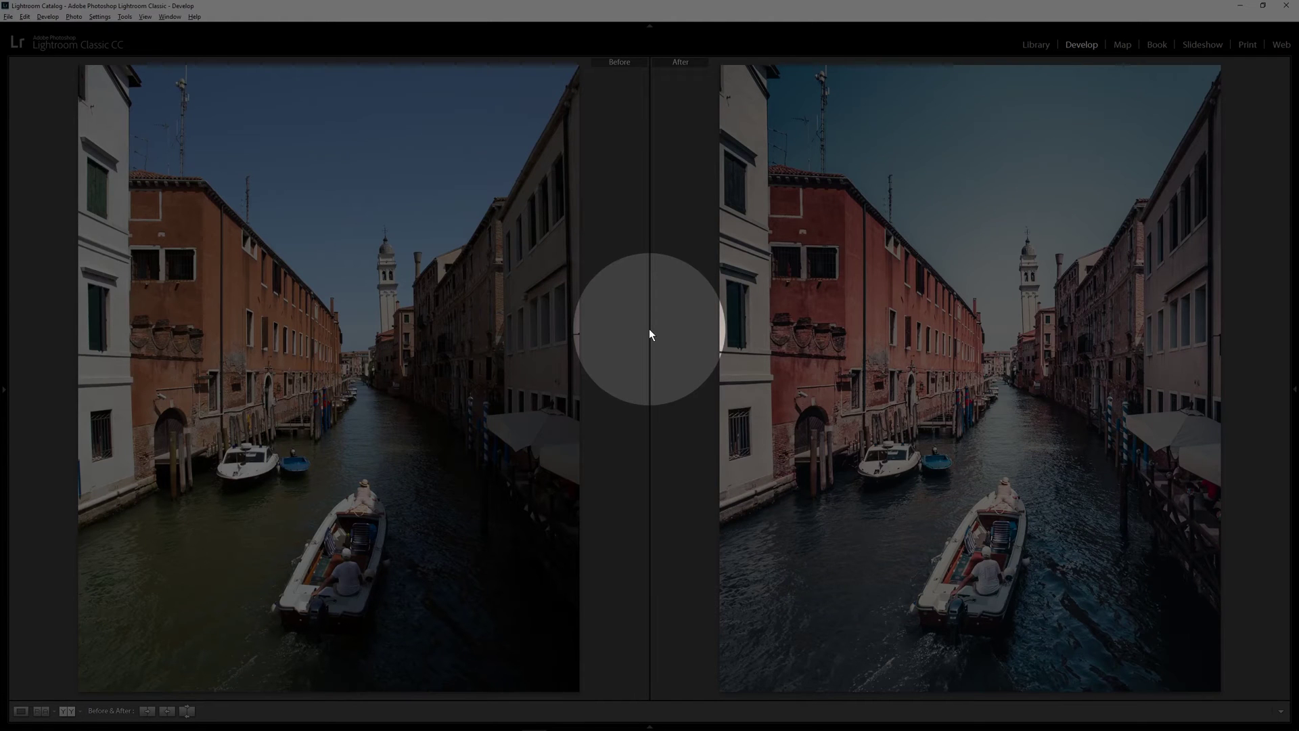
{"action": "left_click", "coordinate": [650, 727]}
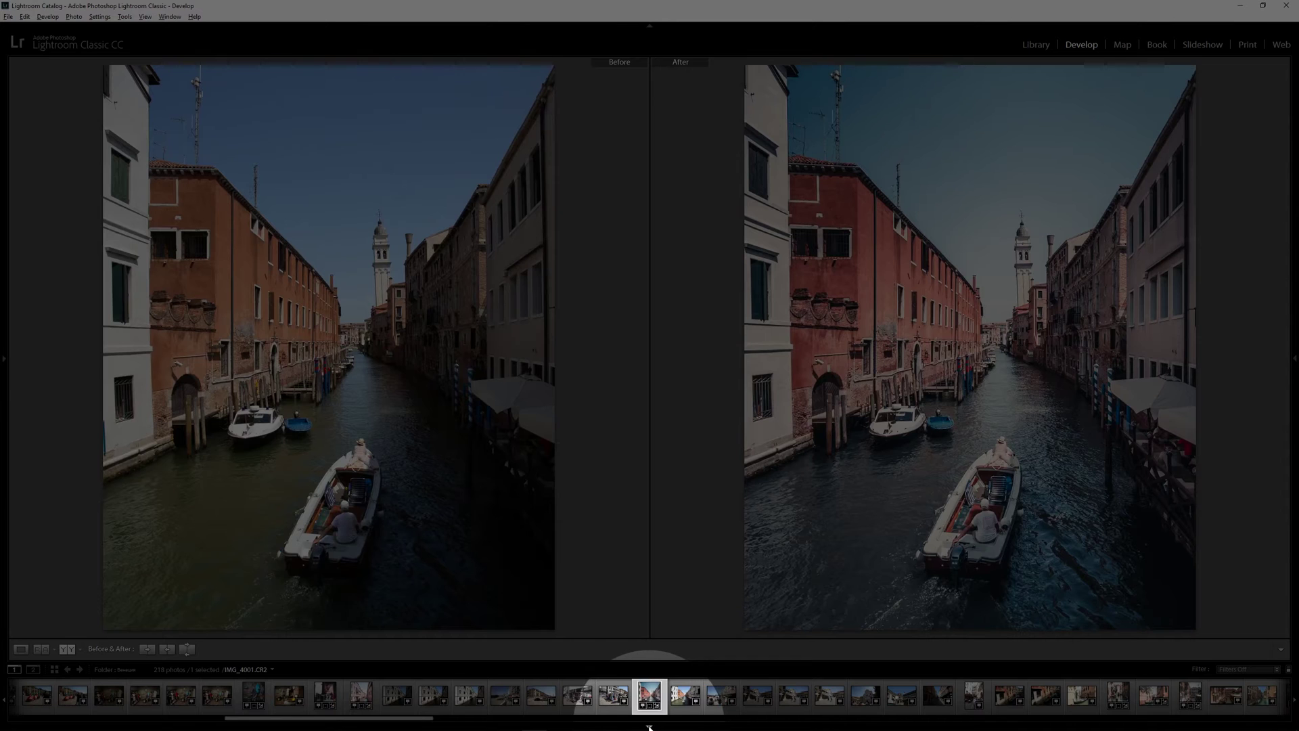
{"action": "right_click", "coordinate": [650, 727]}
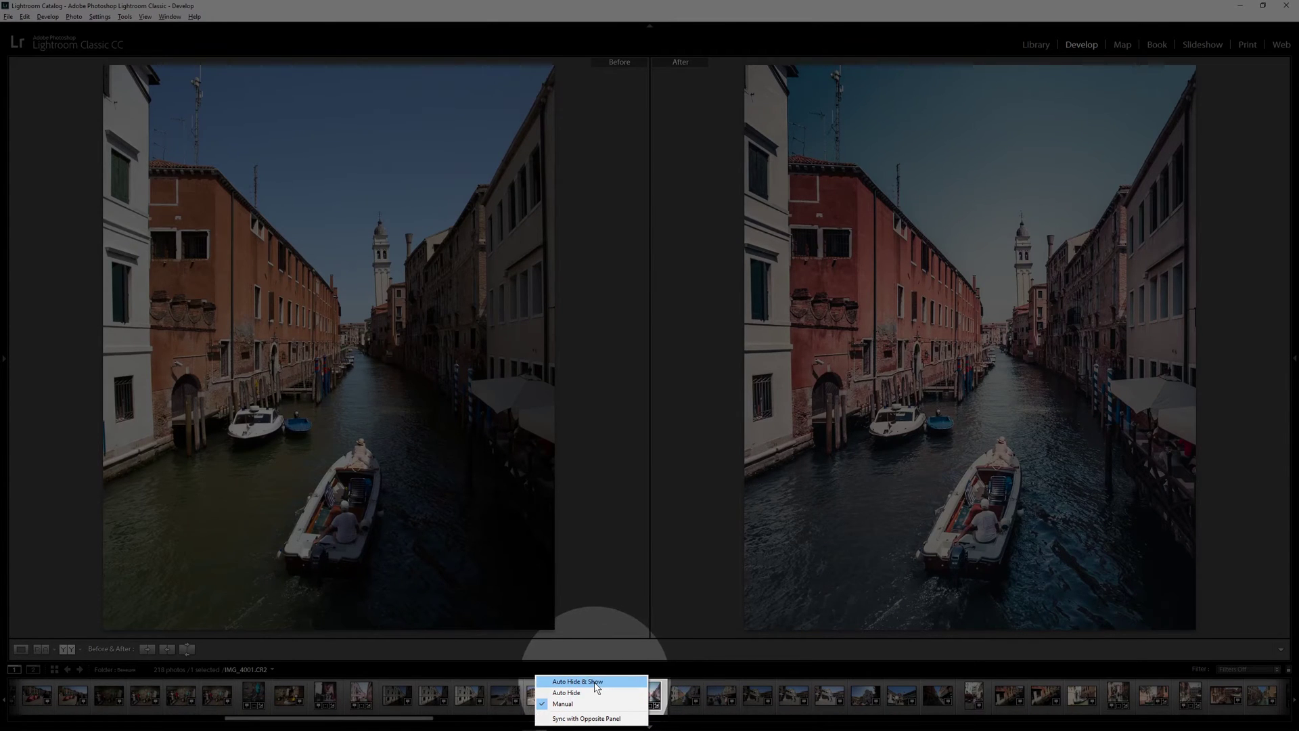
{"action": "left_click", "coordinate": [596, 682]}
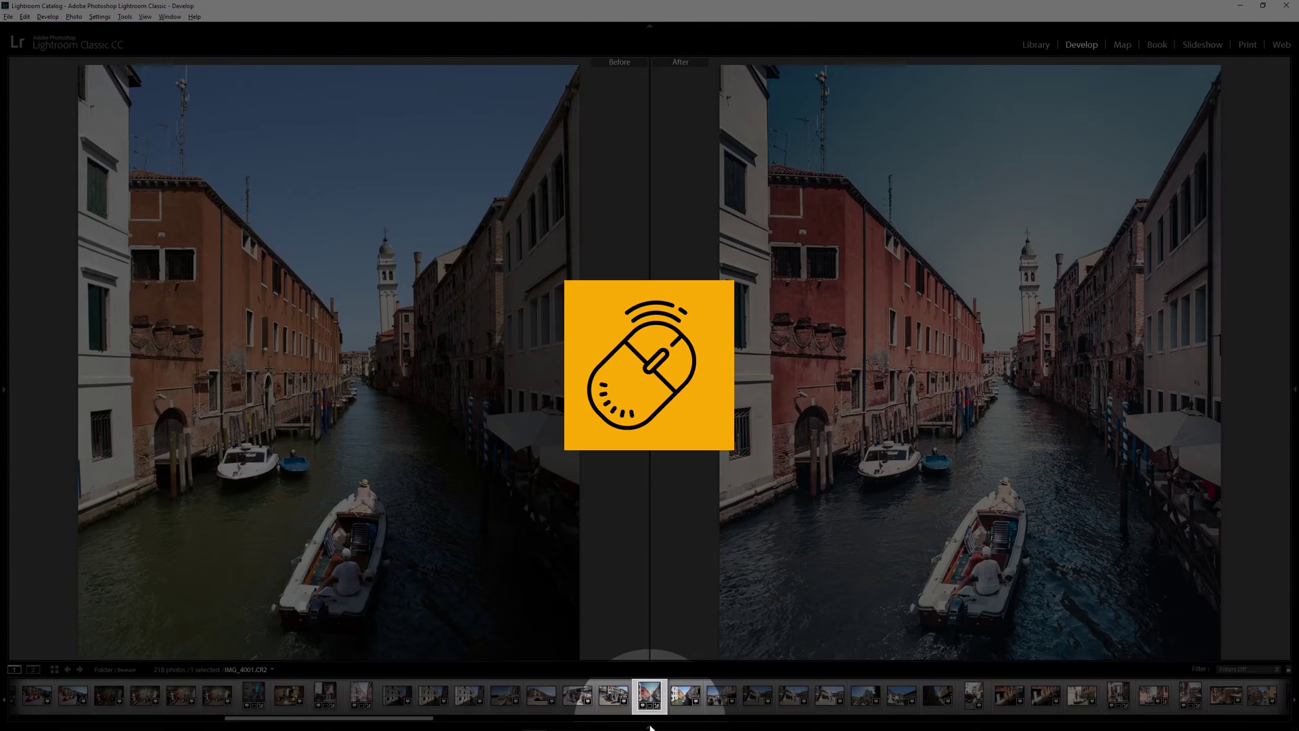
{"action": "left_click", "coordinate": [650, 728]}
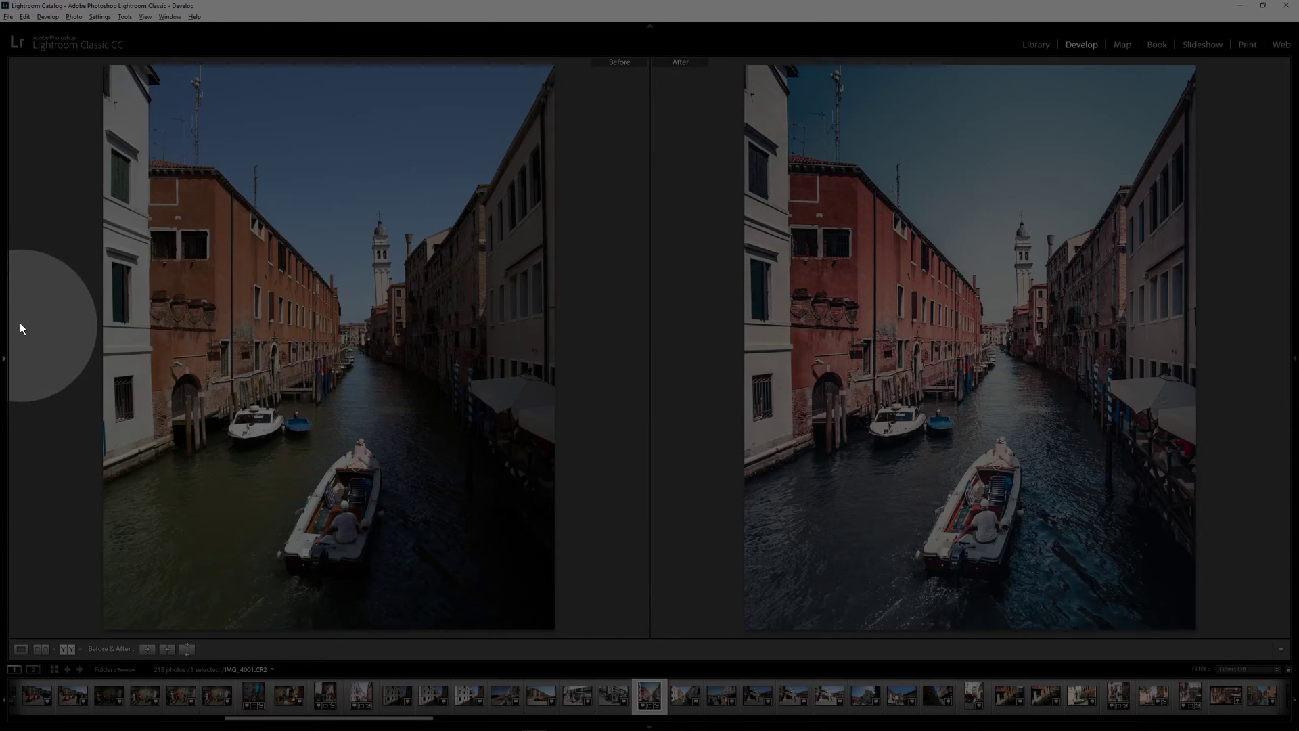
Step: Set both the left and right side panels to Auto Hide & Show
{"action": "left_click", "coordinate": [3, 358]}
{"action": "right_click", "coordinate": [2, 360]}
{"action": "left_click", "coordinate": [49, 365]}
{"action": "right_click", "coordinate": [1294, 361]}
{"action": "left_click", "coordinate": [1238, 364]}
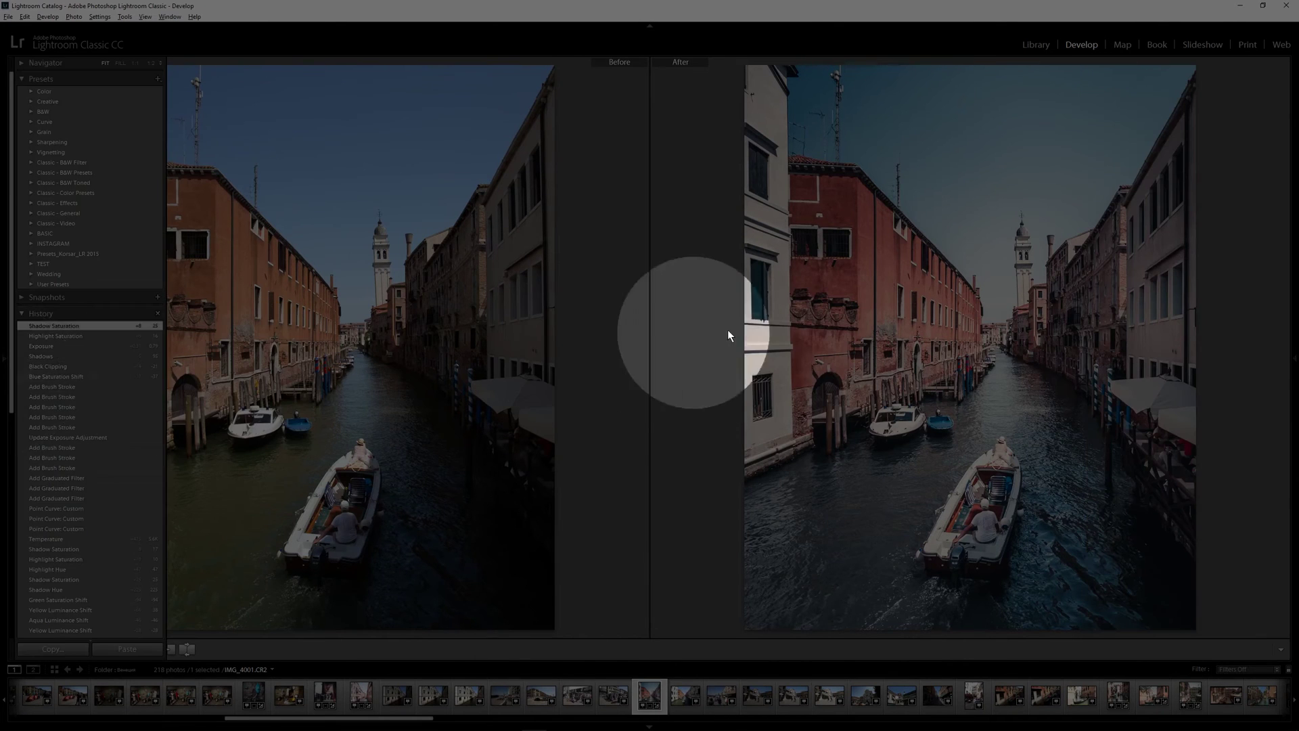
Step: Collapse and re-show the filmstrip, then switch to the Library module
{"action": "left_click", "coordinate": [649, 727]}
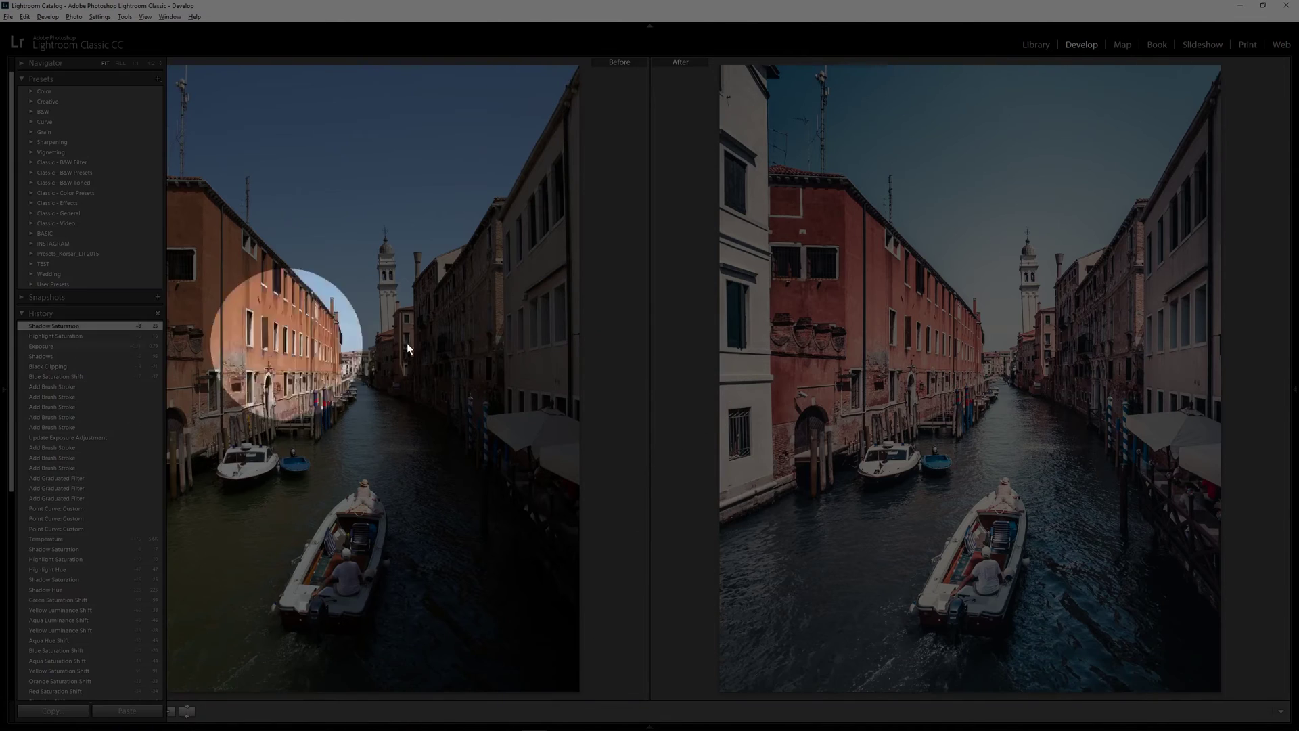
{"action": "left_click", "coordinate": [651, 727]}
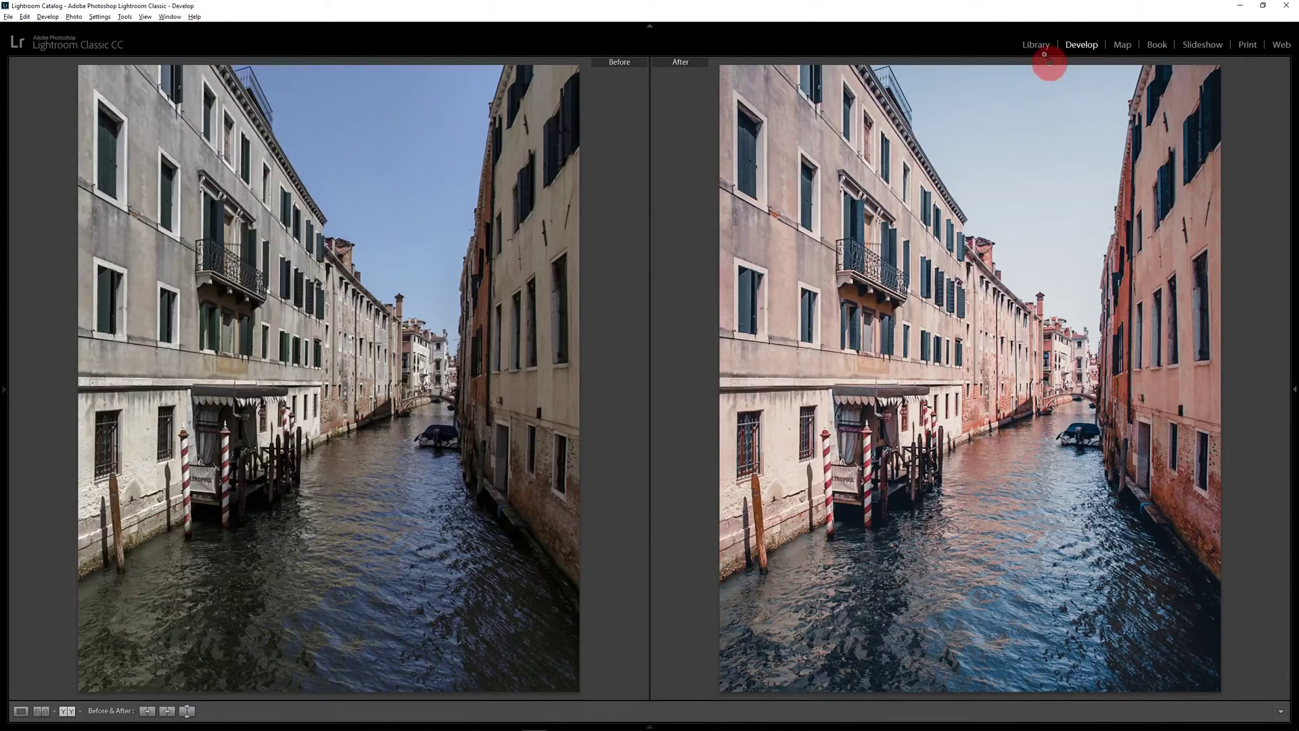
{"action": "left_click", "coordinate": [1035, 45]}
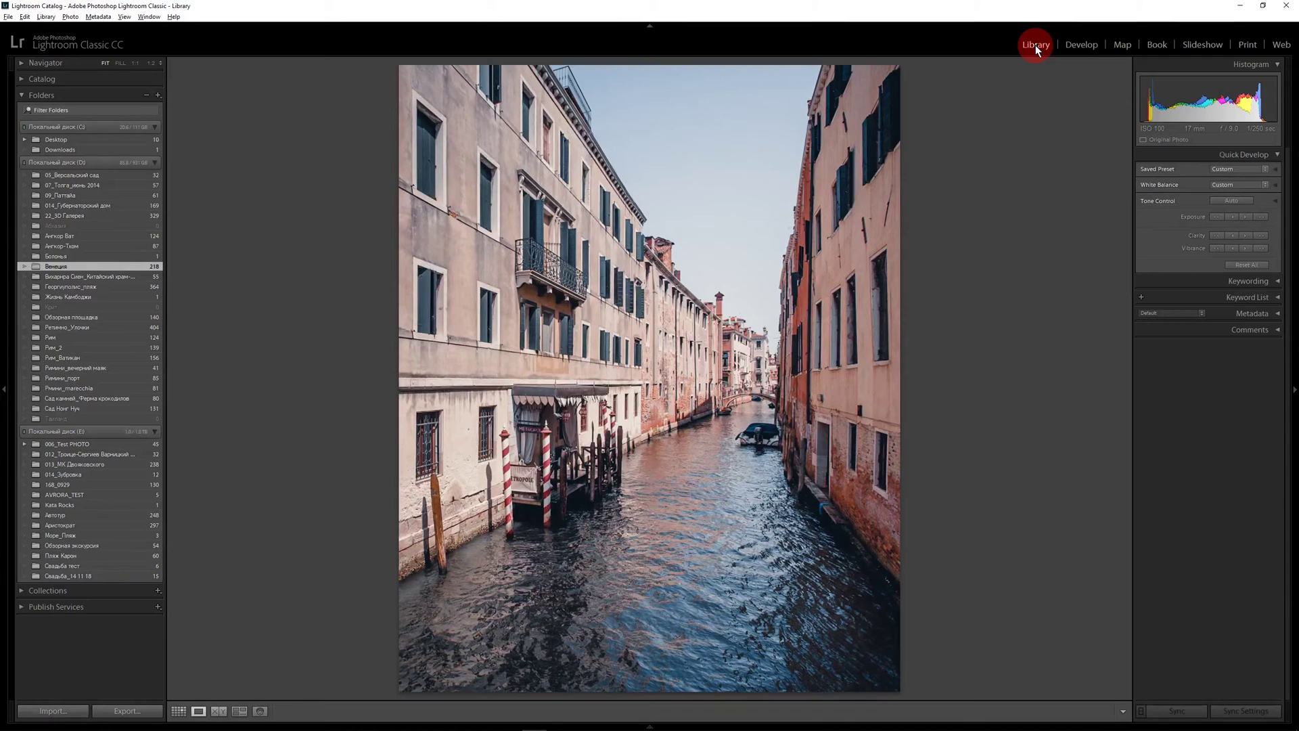
Step: Flag two previous photos as picks, then remove the pick flag from one
{"action": "left_click", "coordinate": [649, 726]}
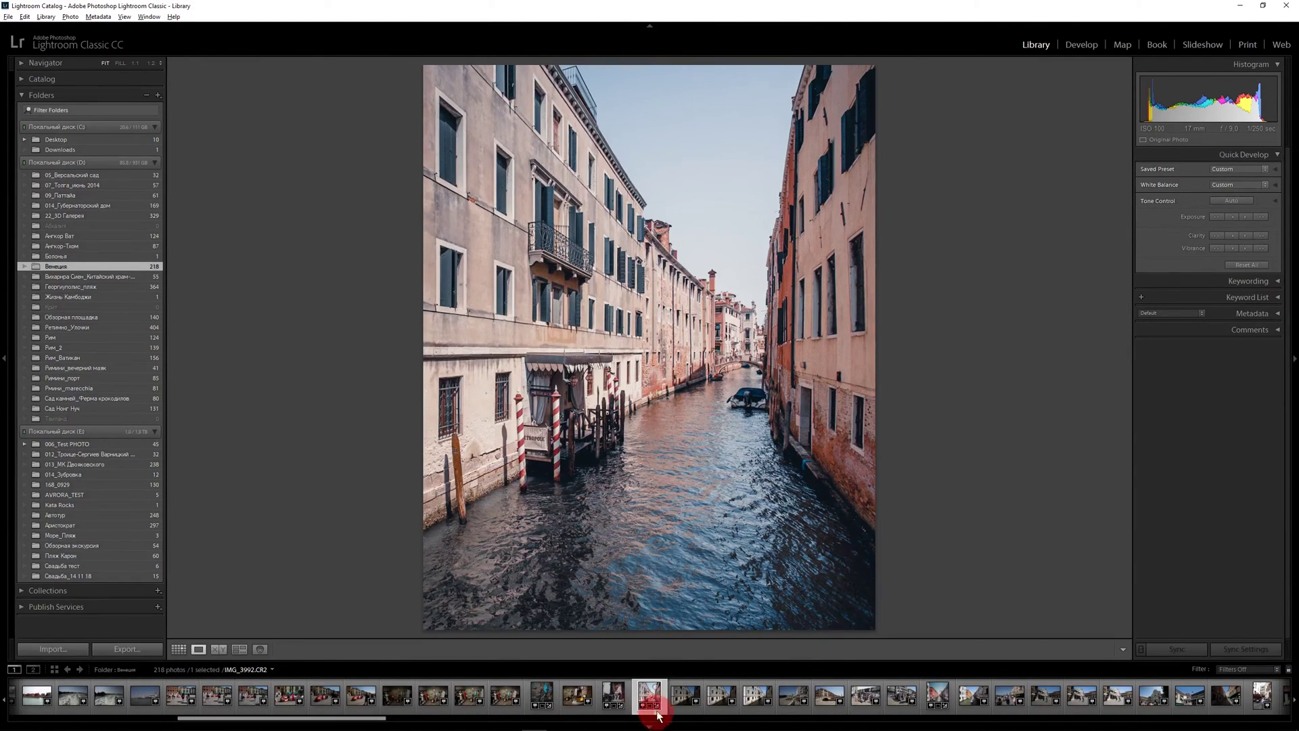
{"action": "key", "text": "Left"}
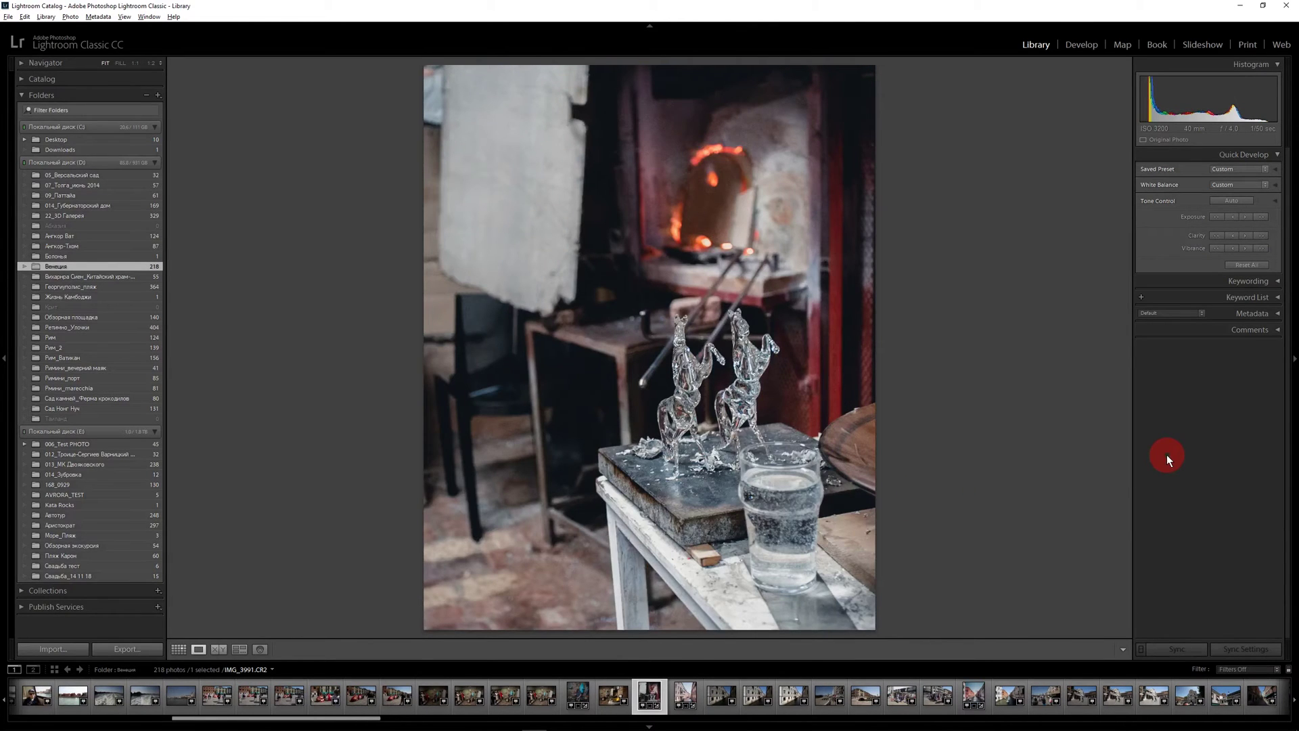
{"action": "key", "text": "p"}
{"action": "key", "text": "Left"}
{"action": "key", "text": "p"}
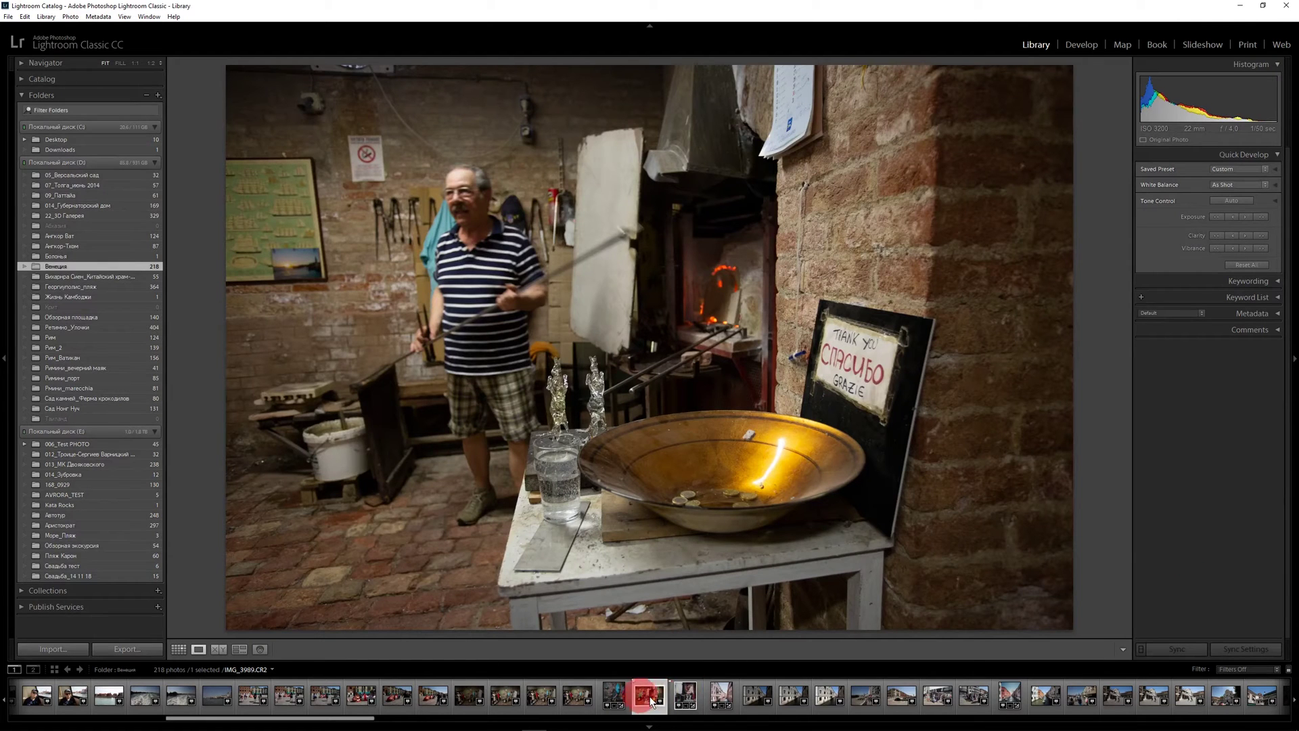
{"action": "key", "text": "u"}
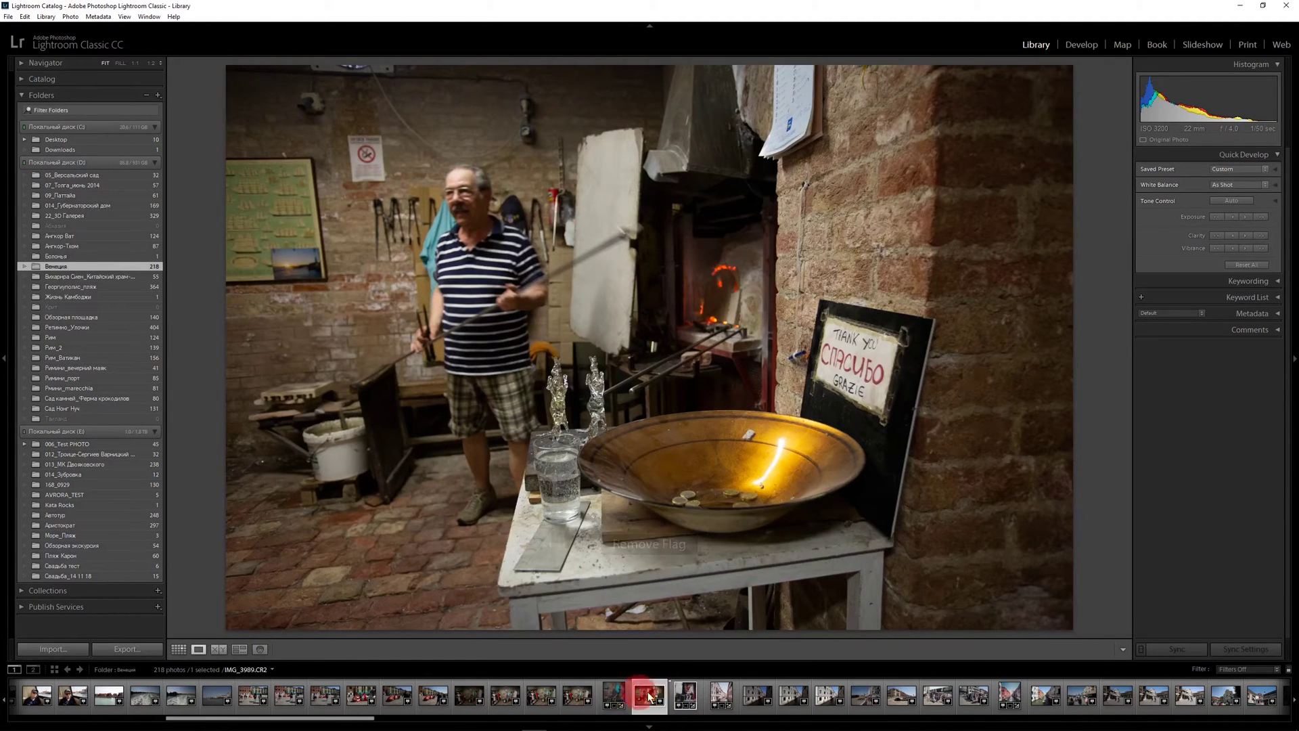
Step: Rate the previous photo up to 5 stars and cycle its colour label through Yellow, Green, Blue
{"action": "key", "text": "Left"}
{"action": "key", "text": "1"}
{"action": "key", "text": "2"}
{"action": "key", "text": "4"}
{"action": "key", "text": "5"}
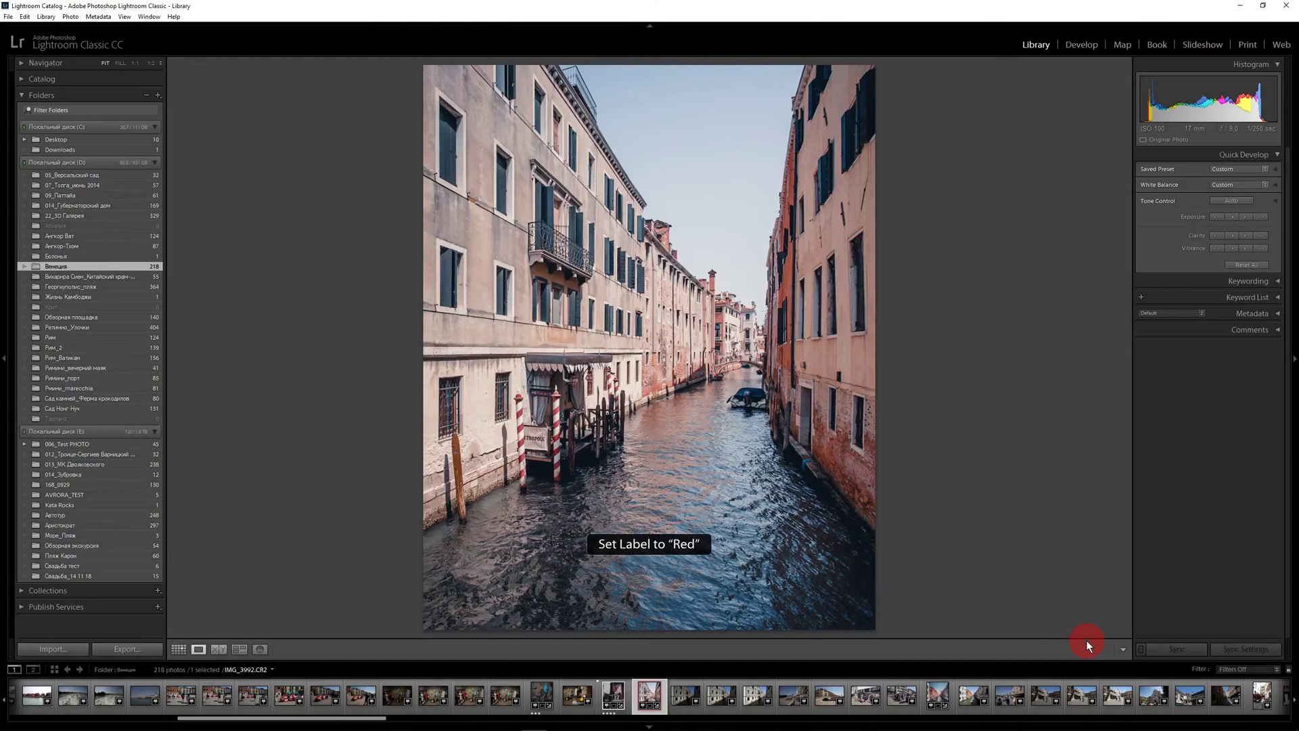
{"action": "key", "text": "7"}
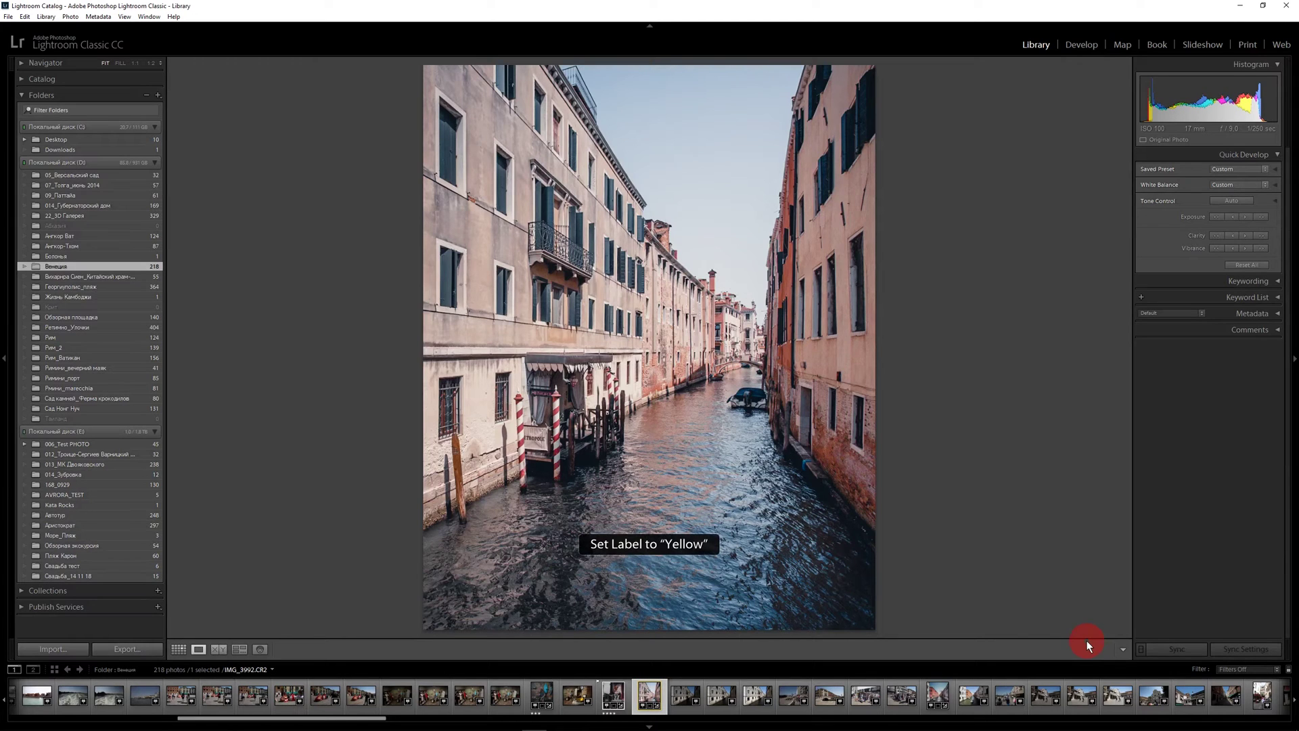
{"action": "key", "text": "8"}
{"action": "key", "text": "9"}
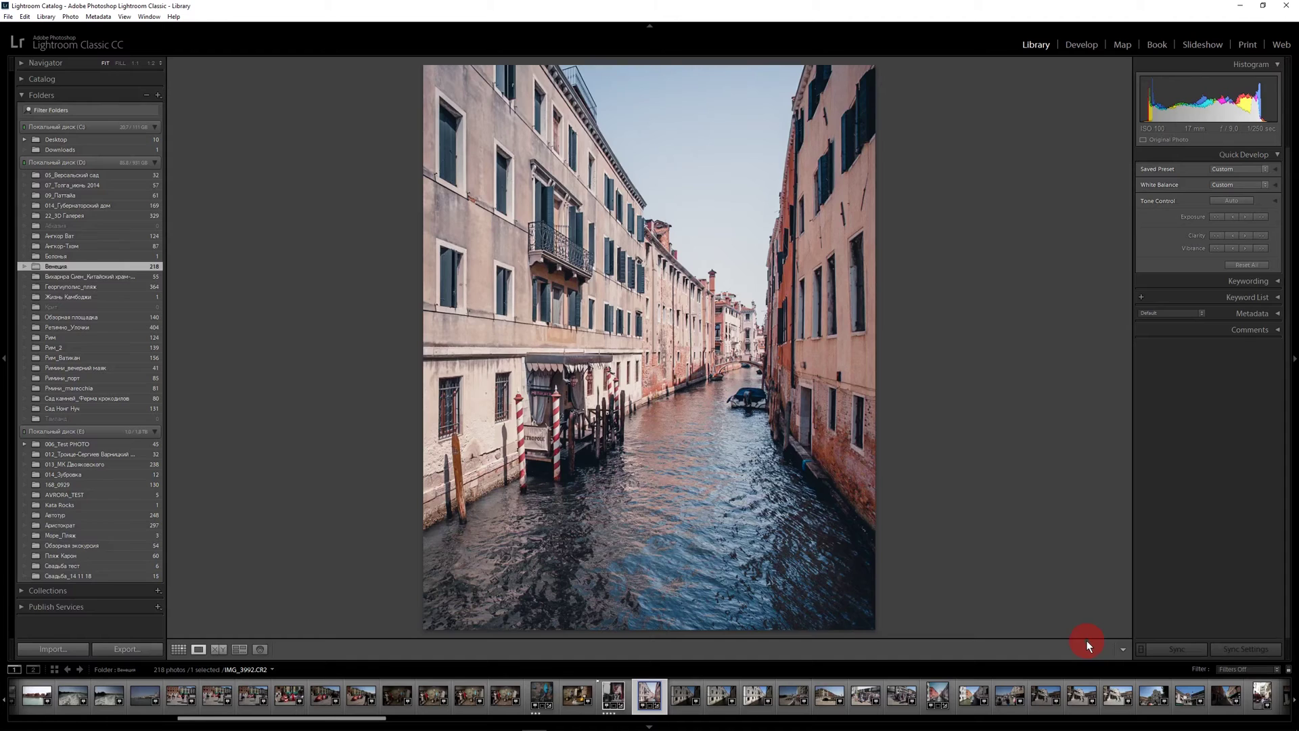
Step: Rate the next canal photo 4 stars and open the toolbar content options
{"action": "key", "text": "Right"}
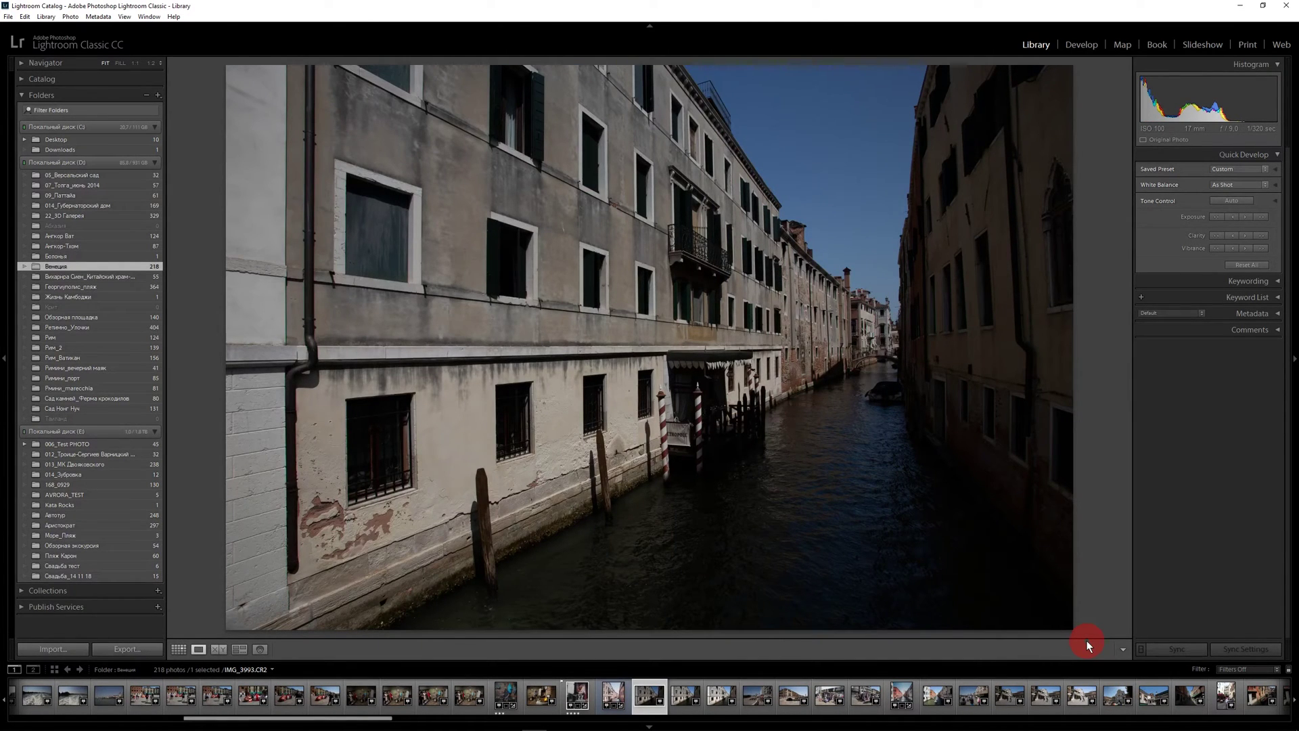
{"action": "key", "text": "4"}
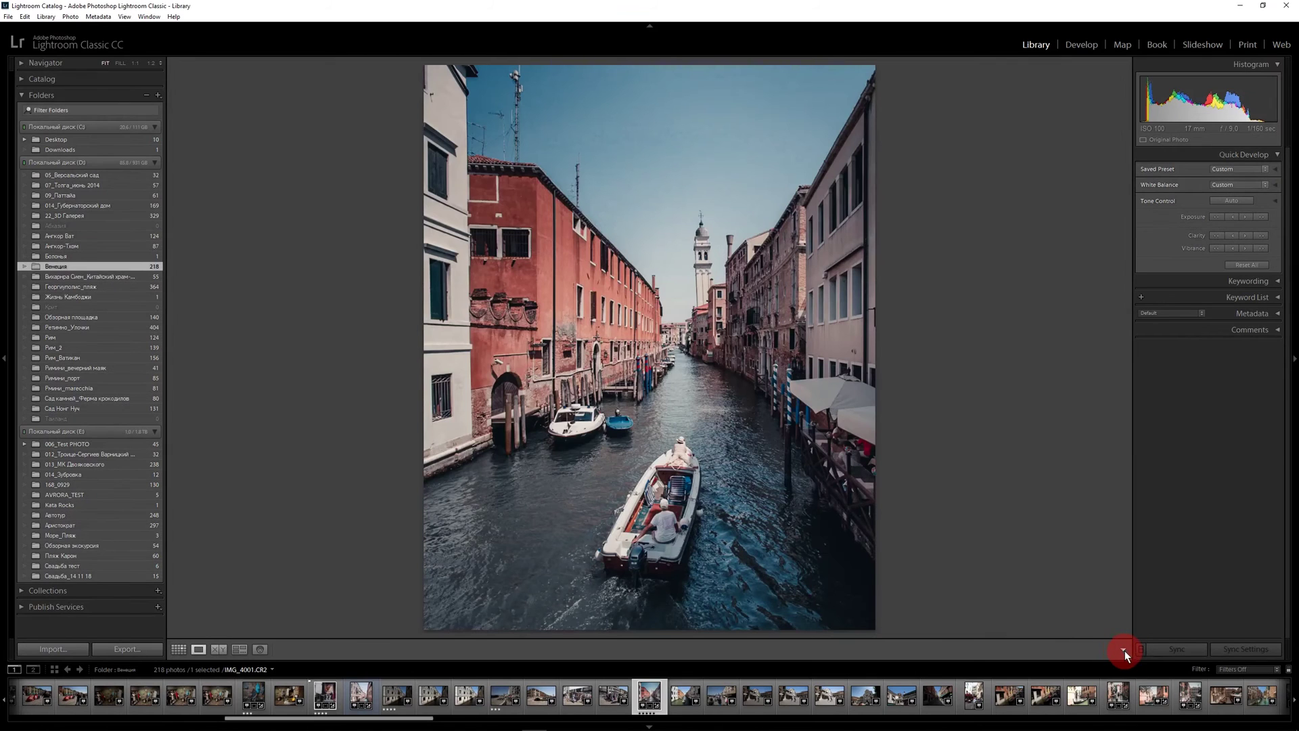
{"action": "left_click", "coordinate": [1123, 650]}
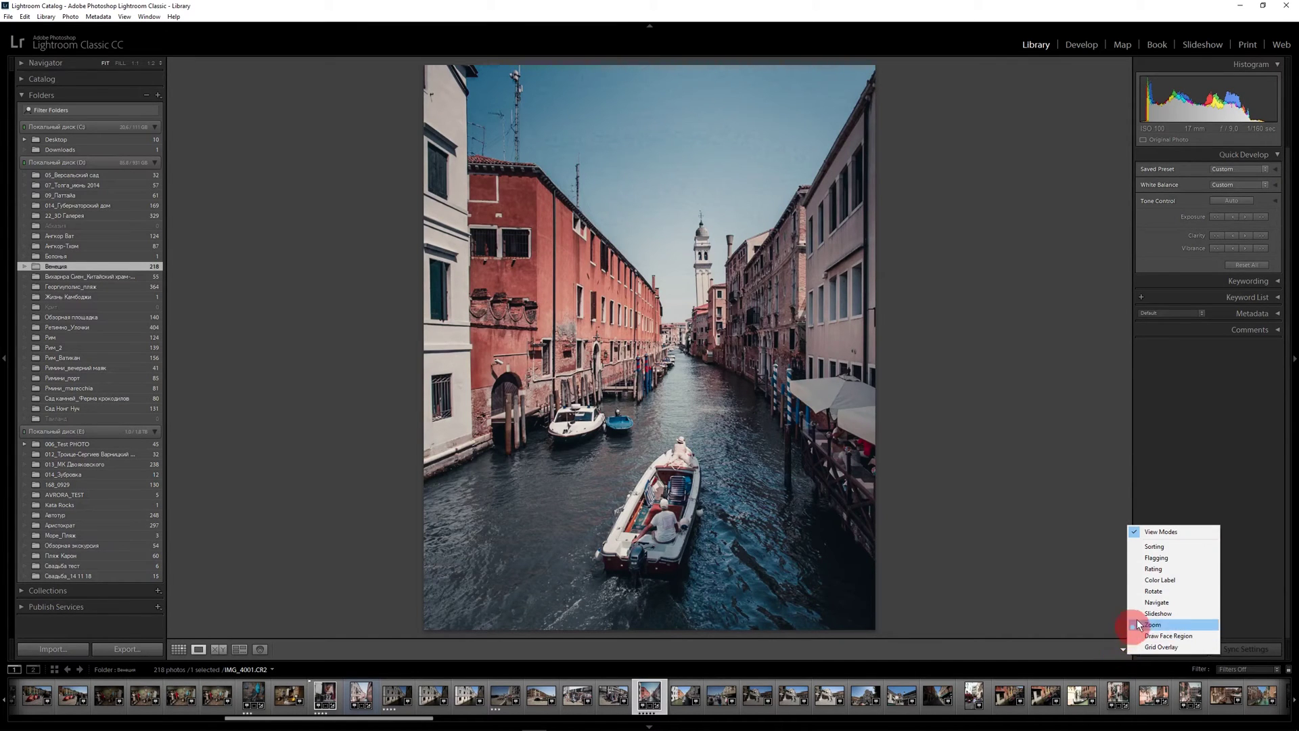
Step: Add flagging tools to the Library toolbar and open the filter presets list
{"action": "left_click", "coordinate": [1156, 558]}
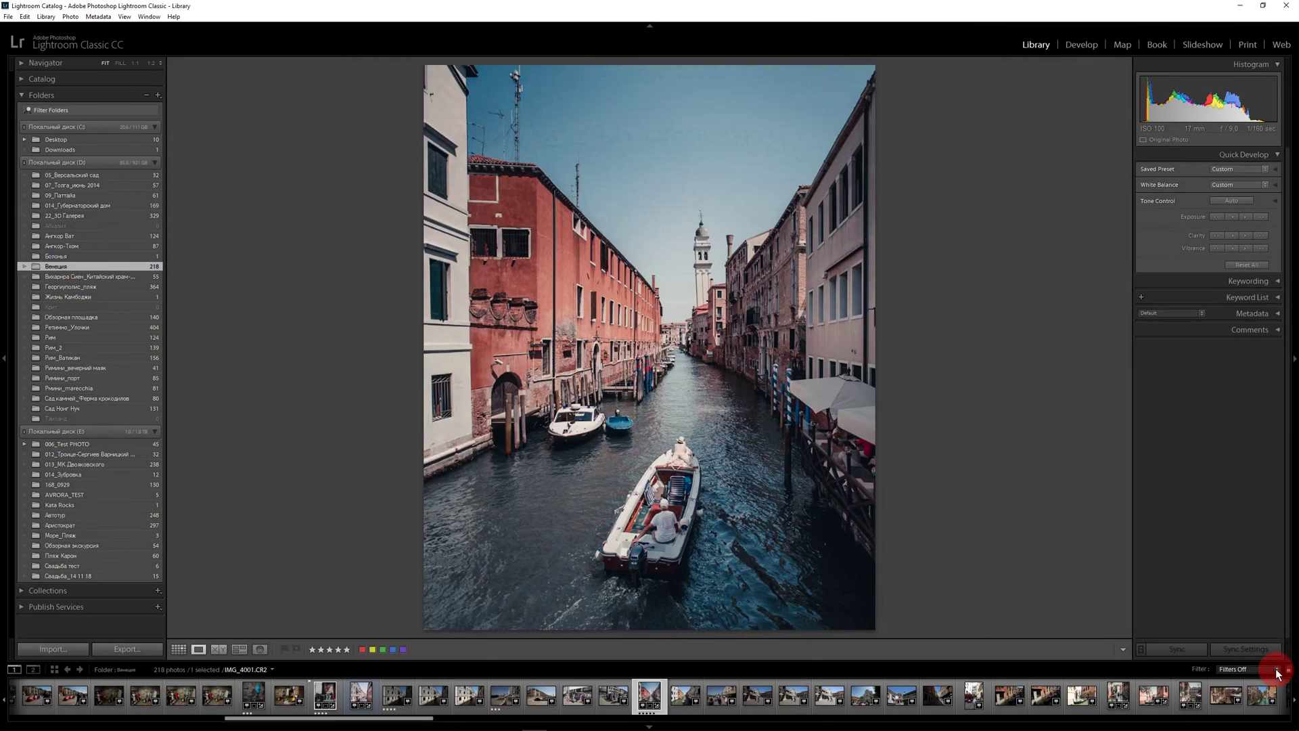
{"action": "left_click", "coordinate": [1276, 670]}
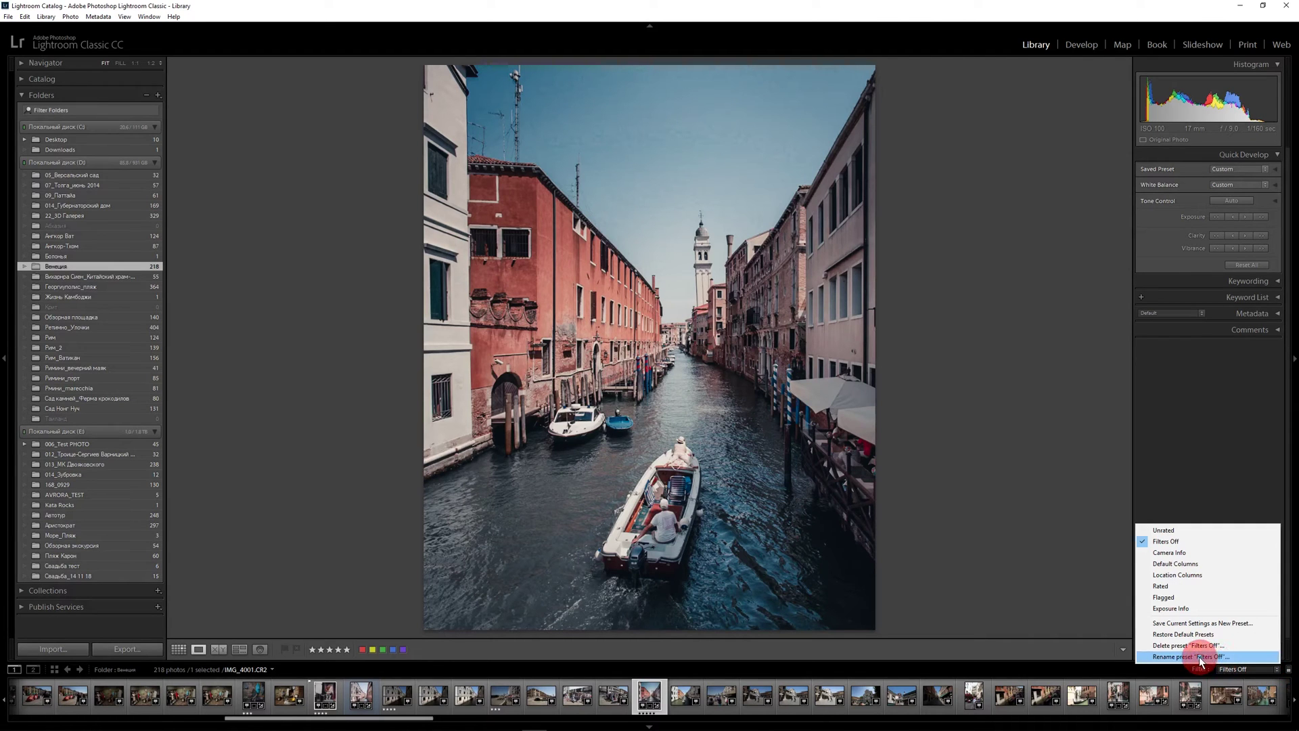
Step: Filter the filmstrip to Rated photos with the comparison 'Rating is equal to'
{"action": "left_click", "coordinate": [1174, 586]}
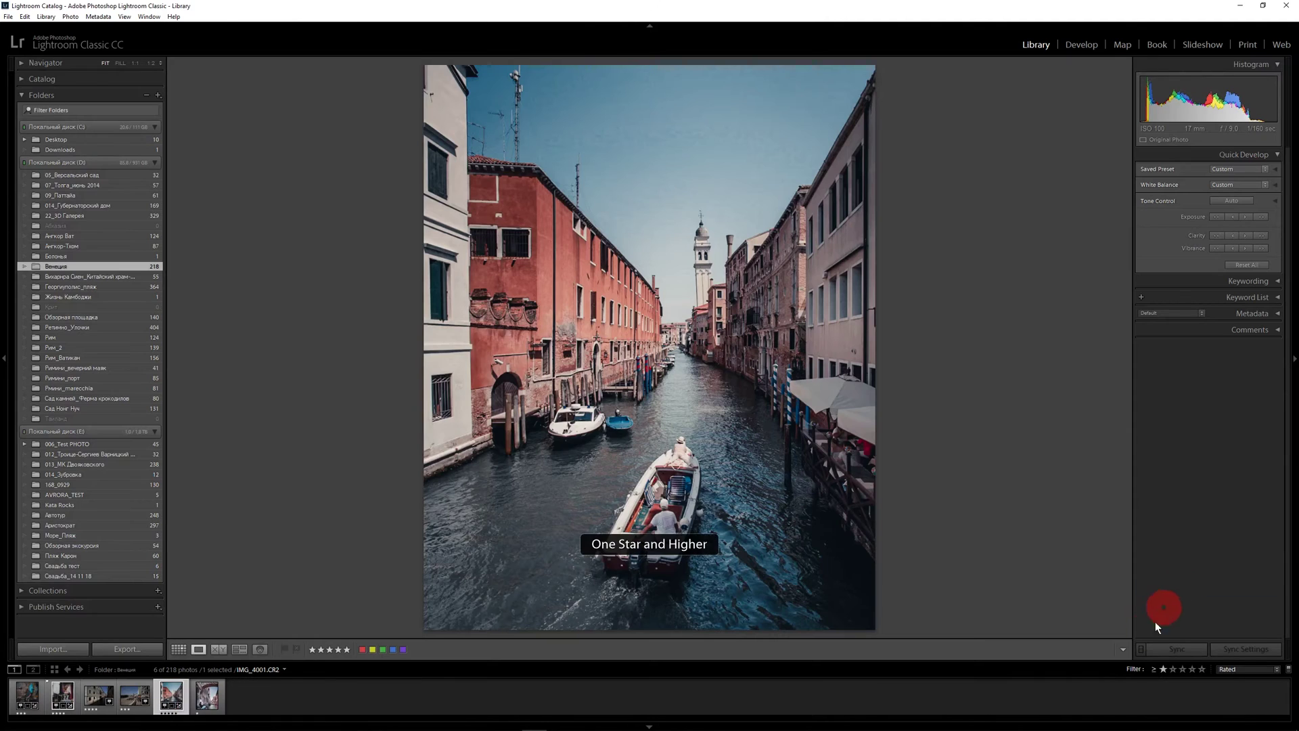
{"action": "left_click", "coordinate": [1154, 668]}
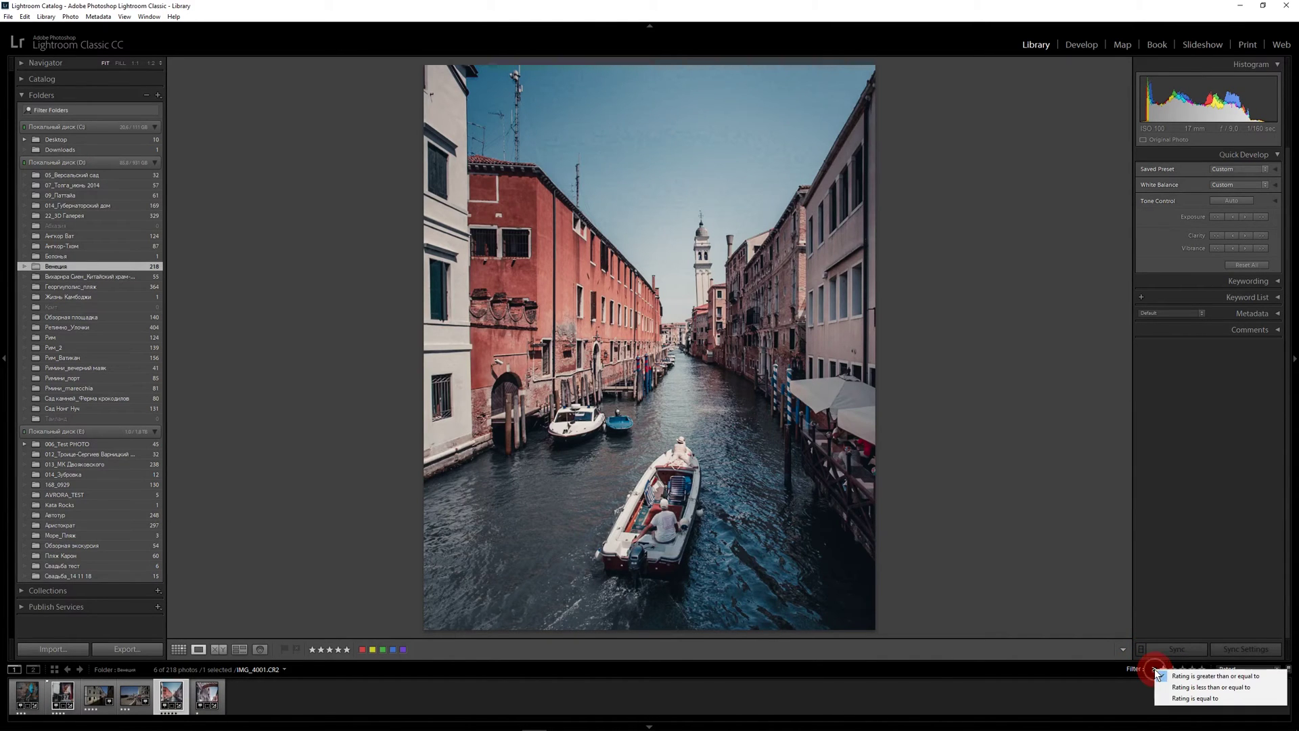
{"action": "left_click", "coordinate": [1154, 669]}
{"action": "left_click", "coordinate": [1183, 685]}
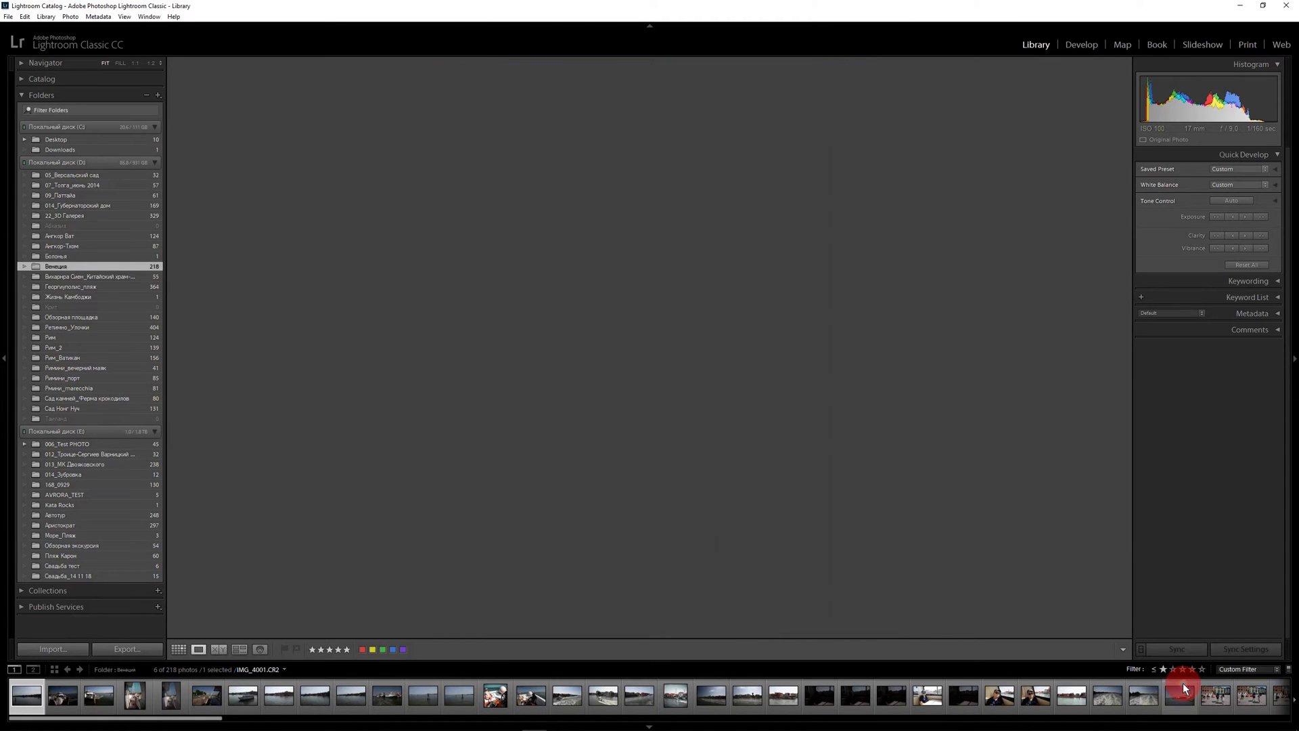
{"action": "left_click", "coordinate": [1155, 669]}
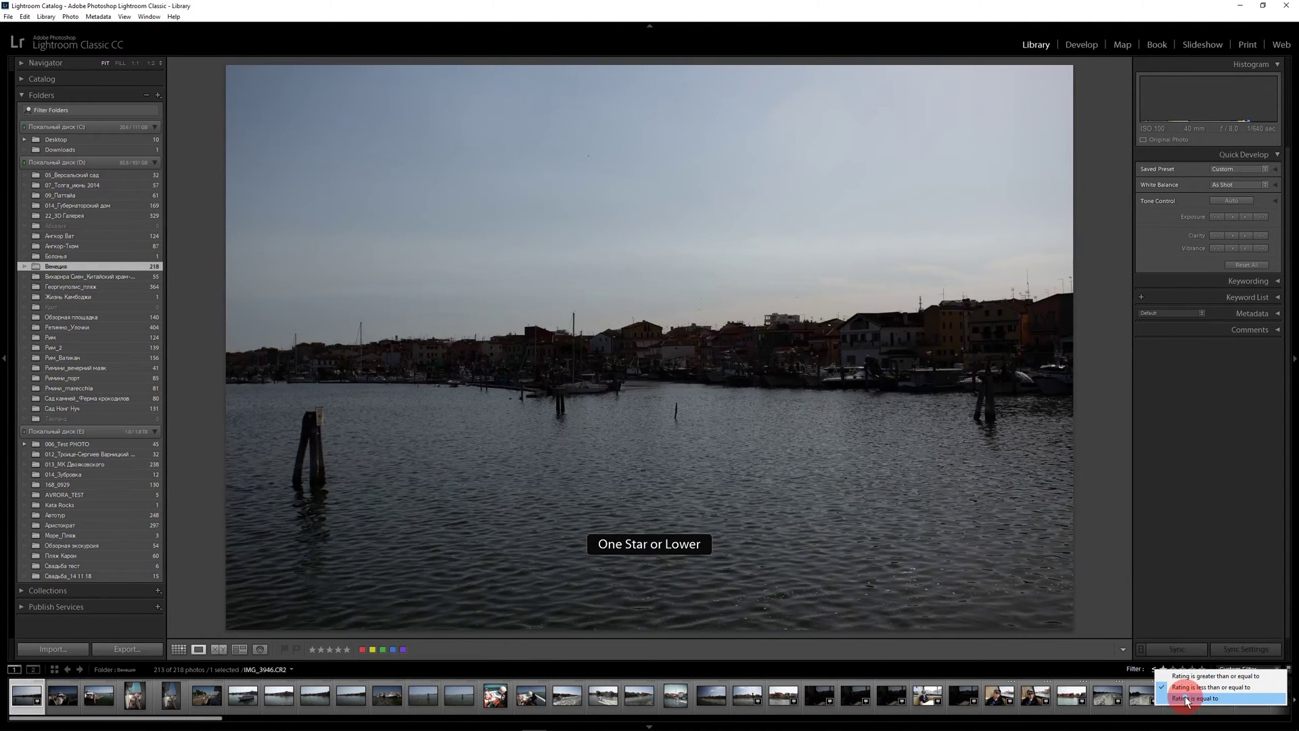
{"action": "left_click", "coordinate": [1186, 698]}
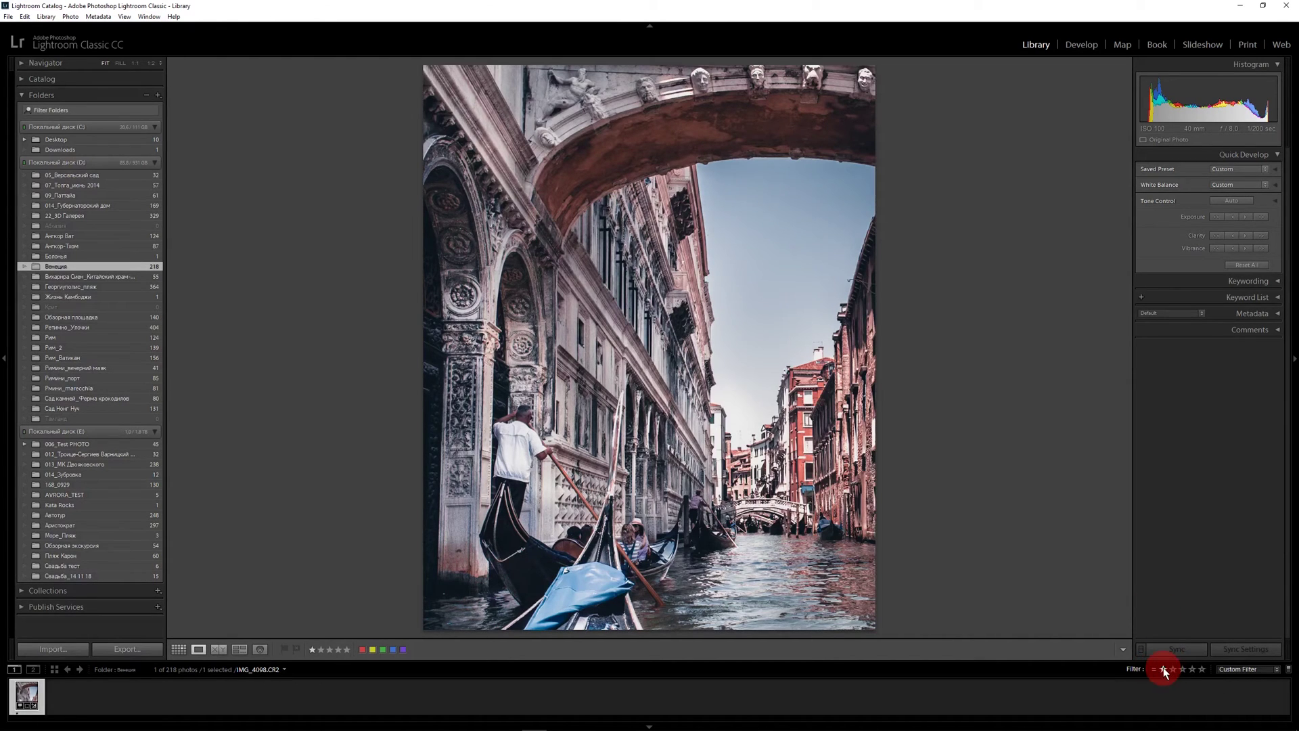
Step: Try 4- and 5-star filters, settle on 3 stars, and reopen the toolbar content options
{"action": "left_click", "coordinate": [1191, 669]}
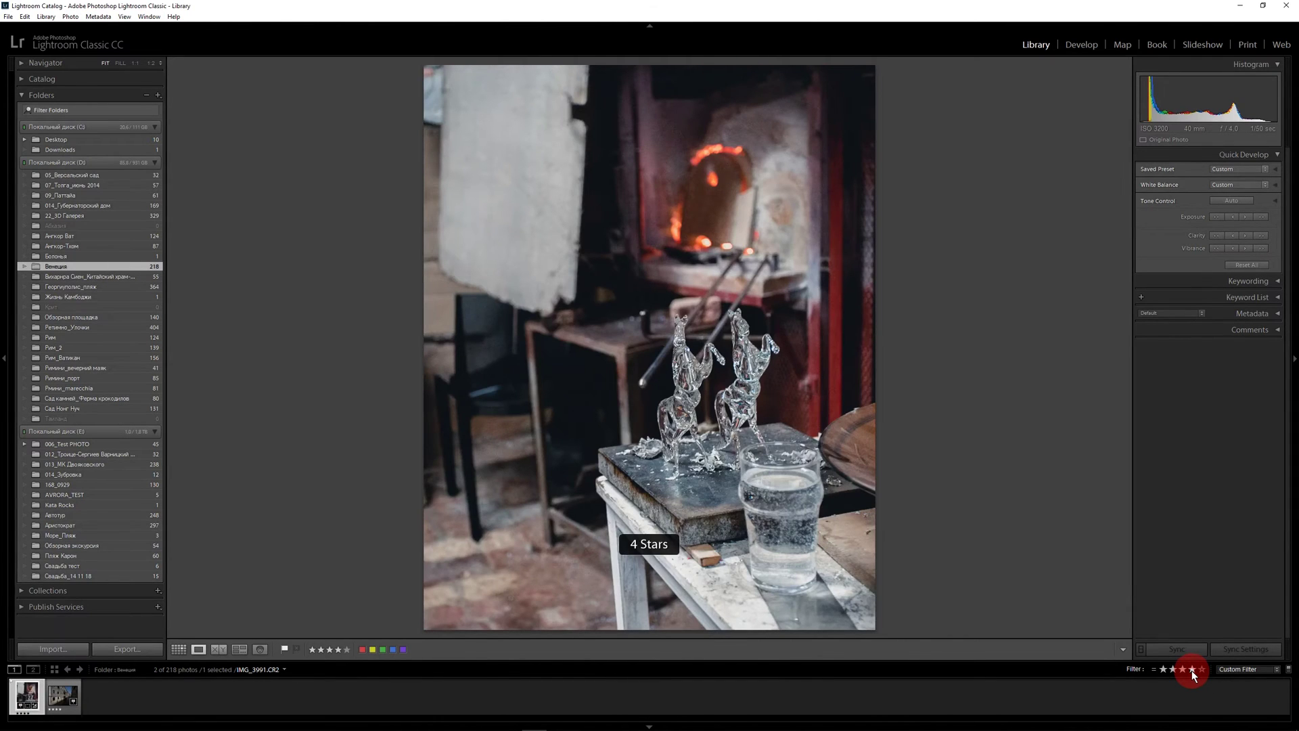
{"action": "left_click", "coordinate": [60, 697]}
{"action": "left_click", "coordinate": [40, 700]}
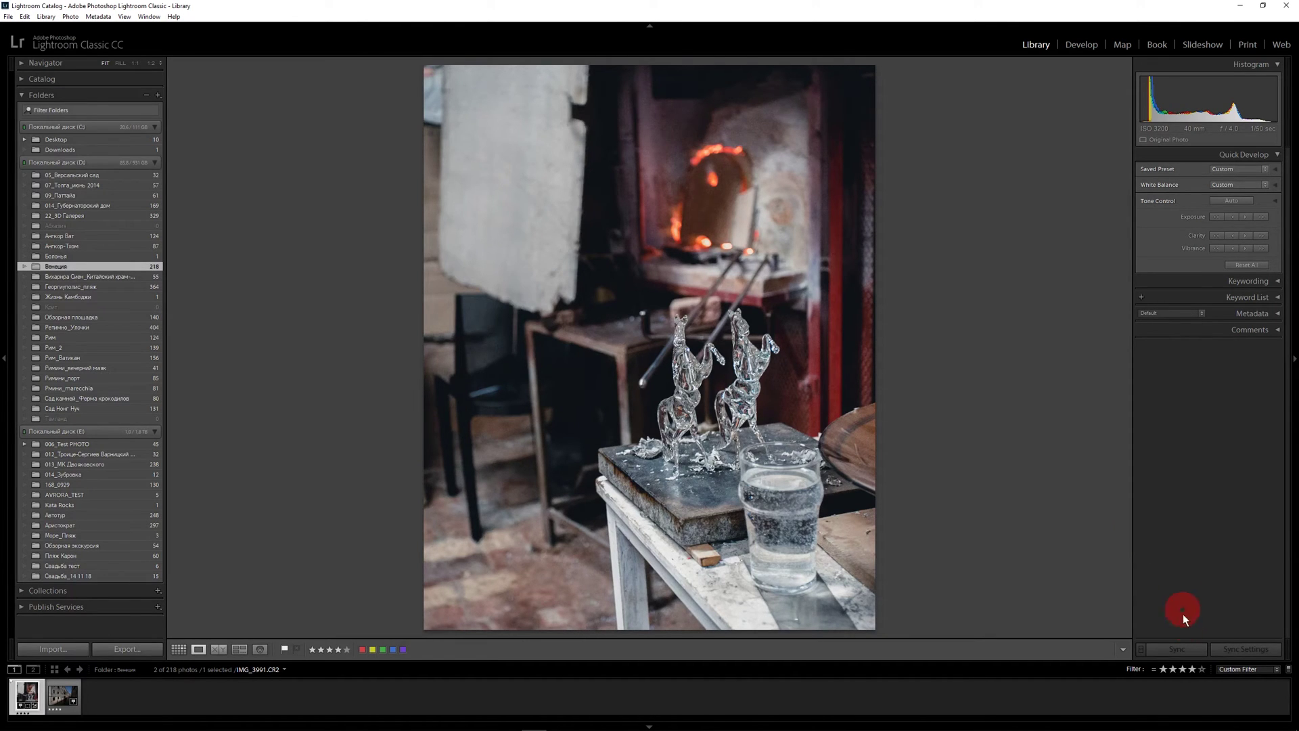
{"action": "left_click", "coordinate": [1202, 669]}
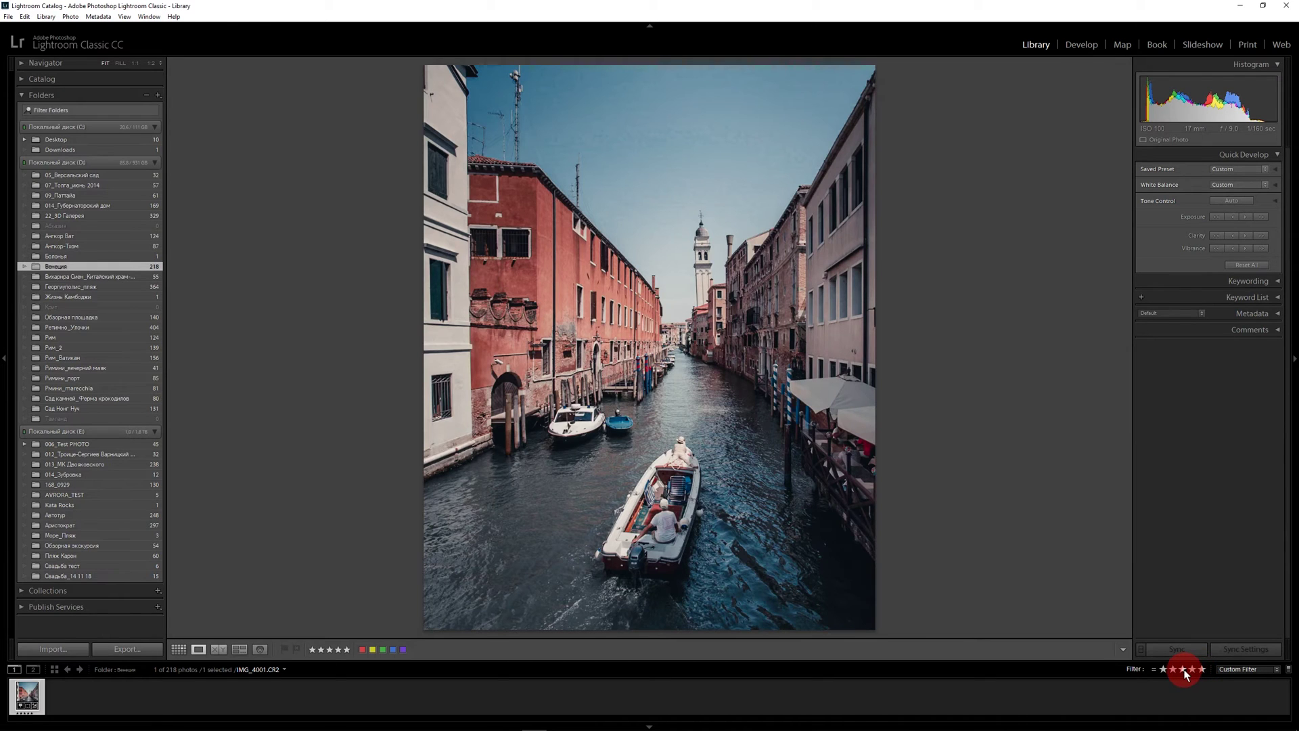
{"action": "left_click", "coordinate": [1182, 669]}
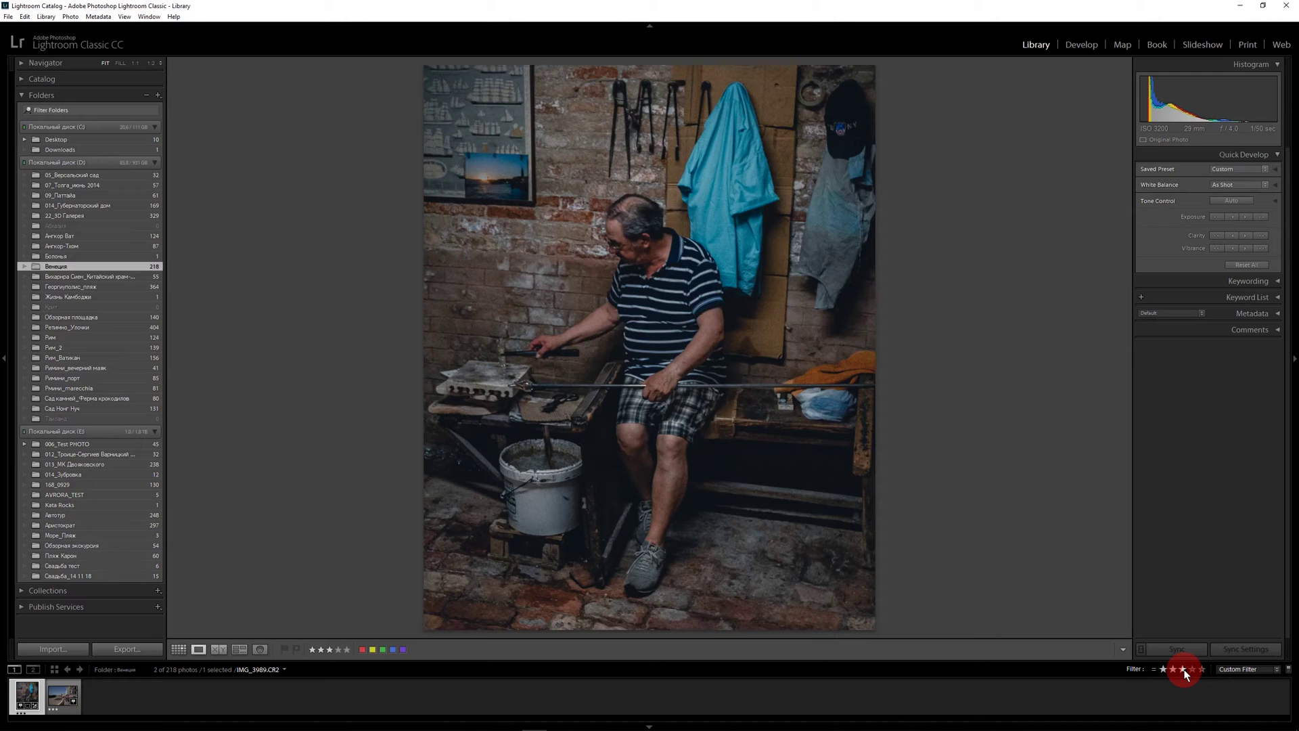
{"action": "left_click", "coordinate": [1123, 650]}
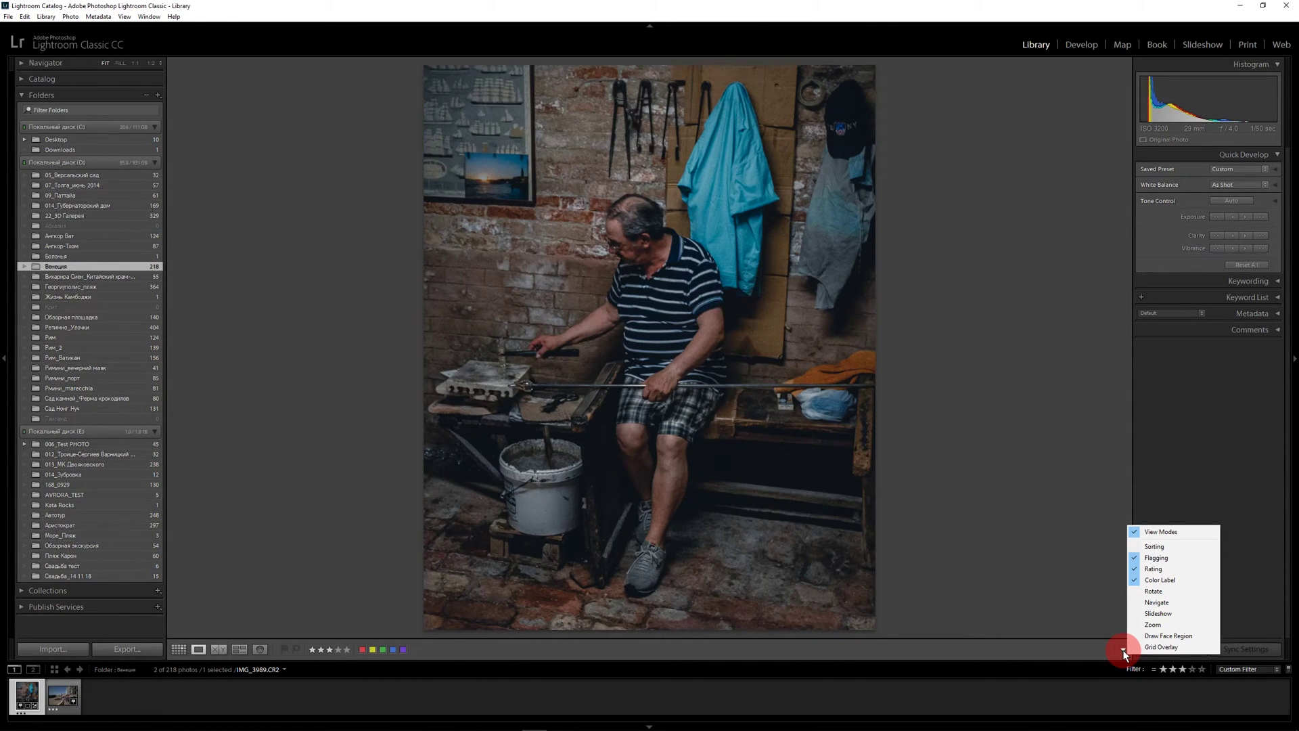
Step: Cycle the canal photo through Lights Dim and Lights Out, then back to the normal interface
{"action": "left_click", "coordinate": [1167, 614]}
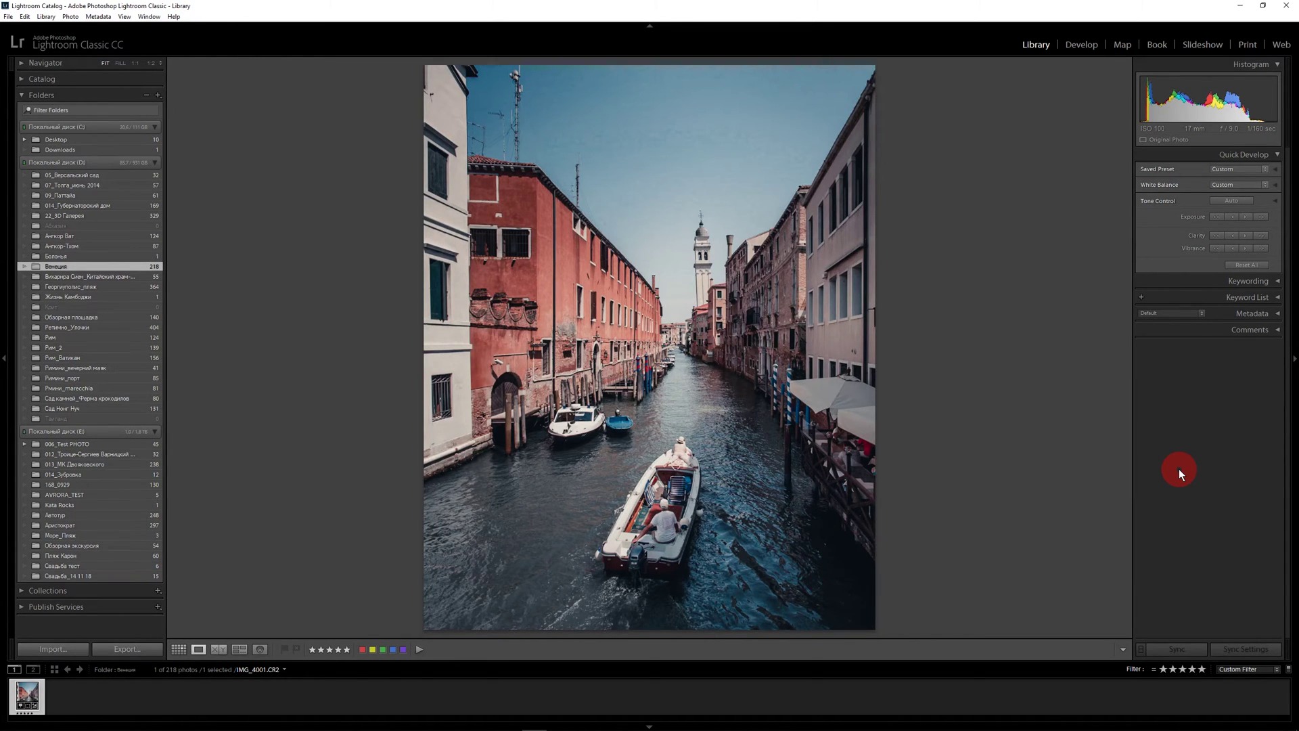
{"action": "key", "text": "l"}
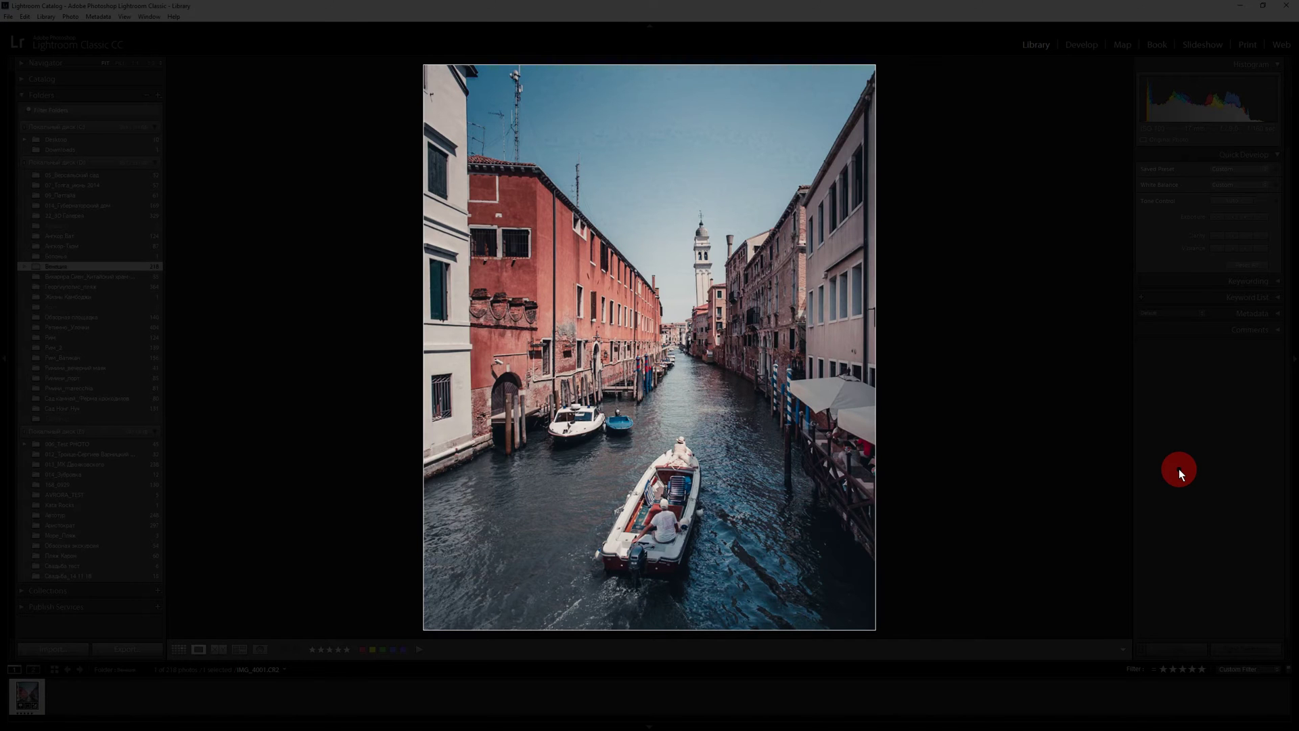
{"action": "key", "text": "l"}
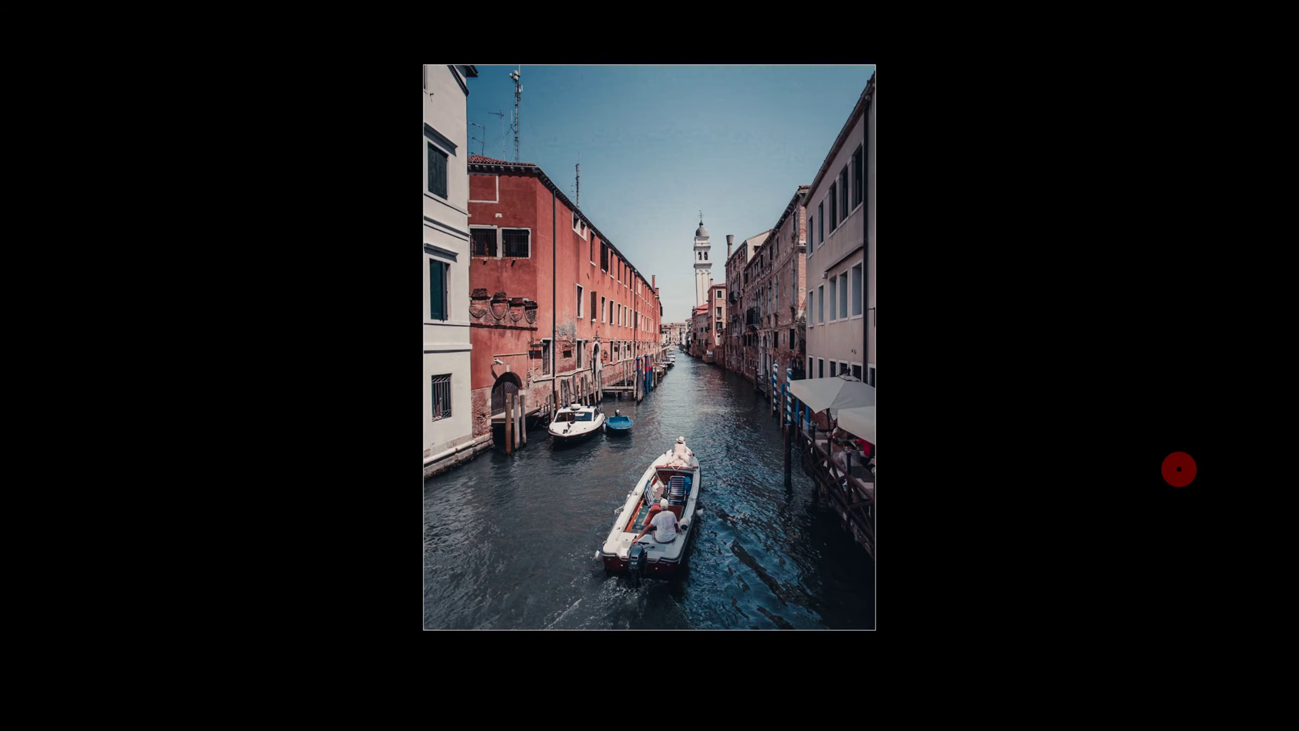
{"action": "key", "text": "l"}
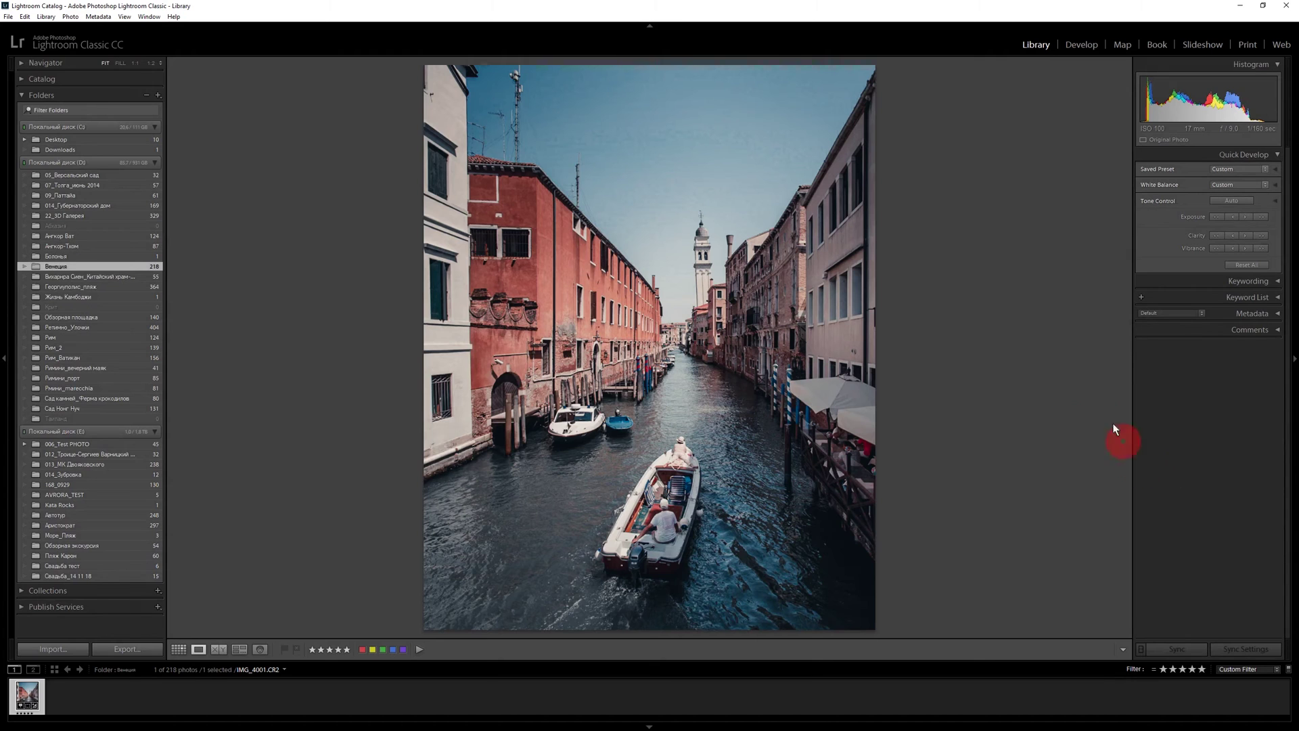
Step: View the edited canal photo Before/After under Lights Out, then return to the single Develop view
{"action": "left_click", "coordinate": [1079, 48]}
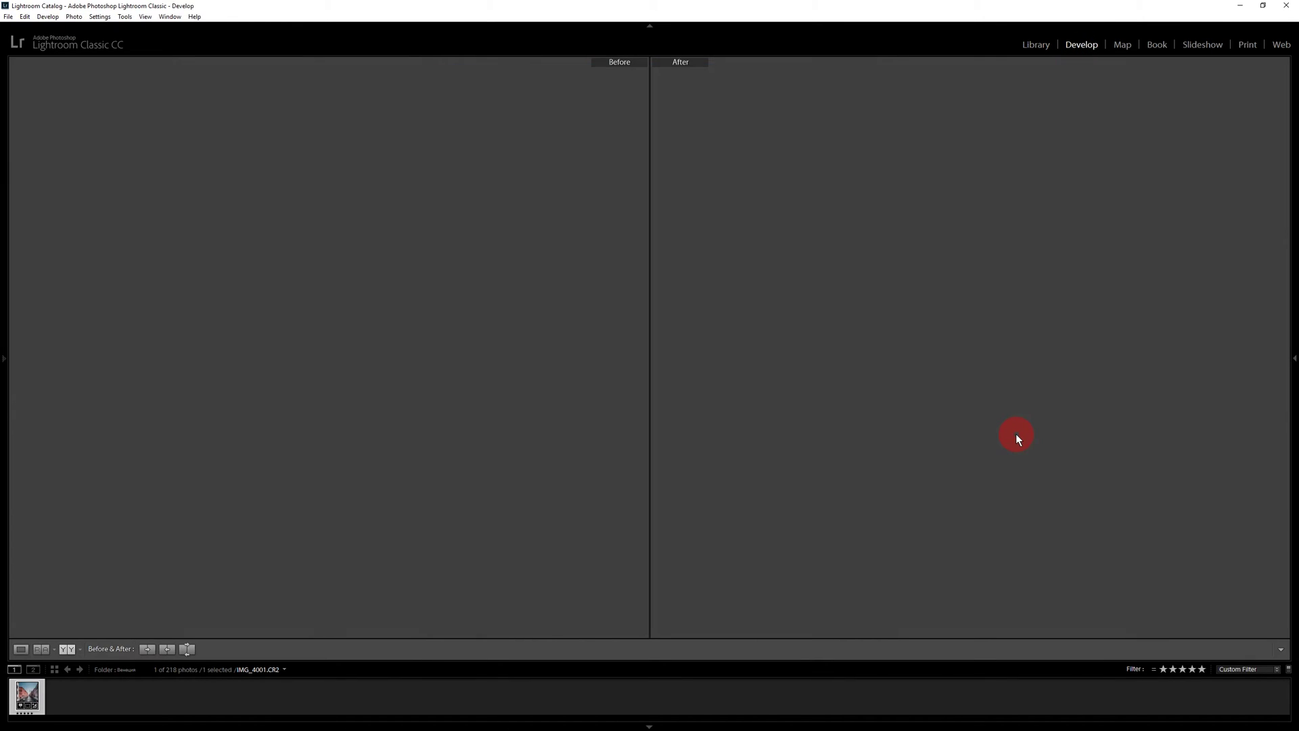
{"action": "key", "text": "l"}
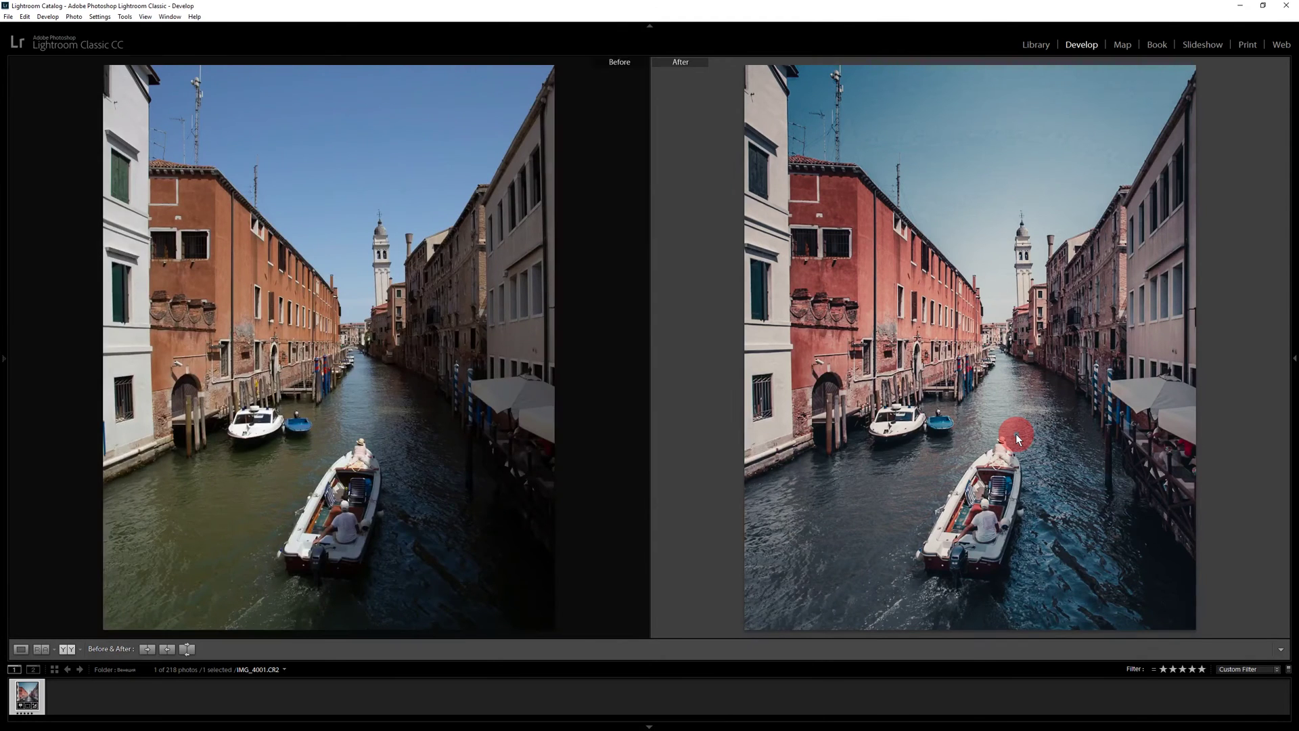
{"action": "key", "text": "l"}
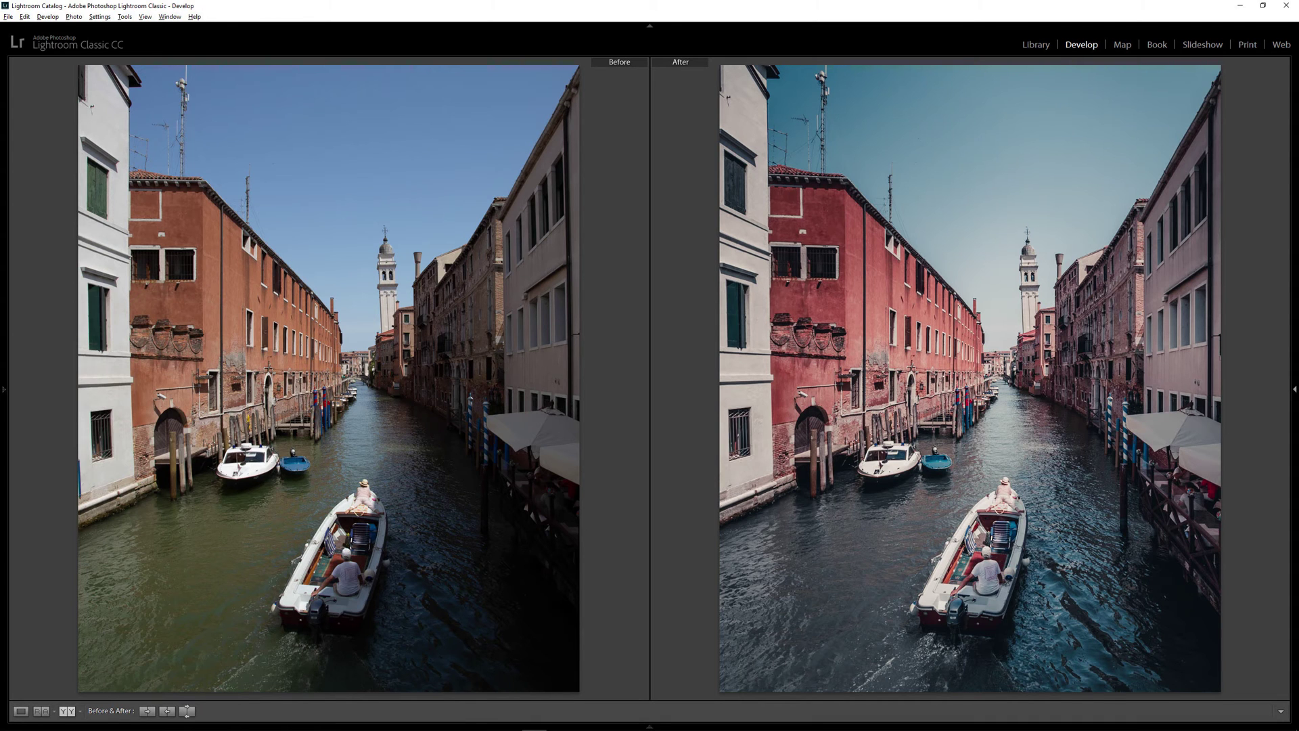
{"action": "key", "text": "y"}
{"action": "left_click", "coordinate": [1294, 391]}
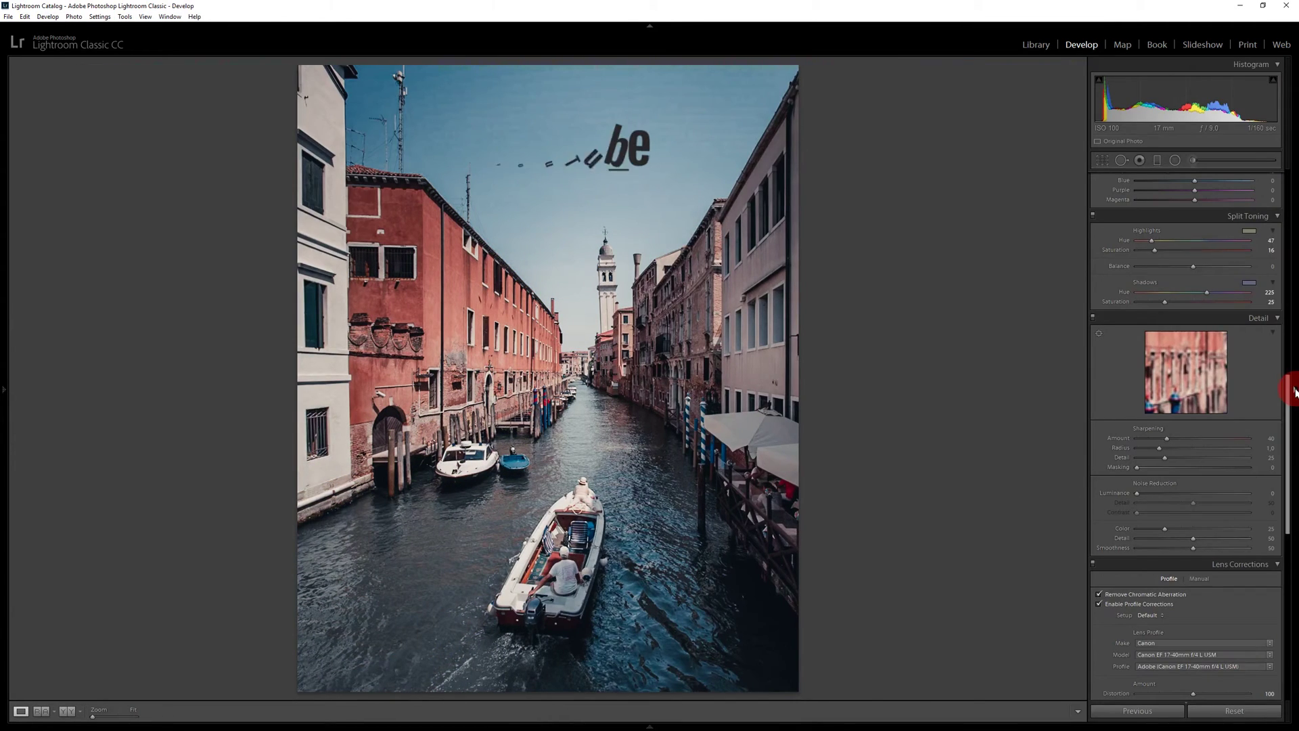
Step: Step back in History to the first Crop Rectangle entry, then hide the left panel
{"action": "left_click", "coordinate": [3, 392]}
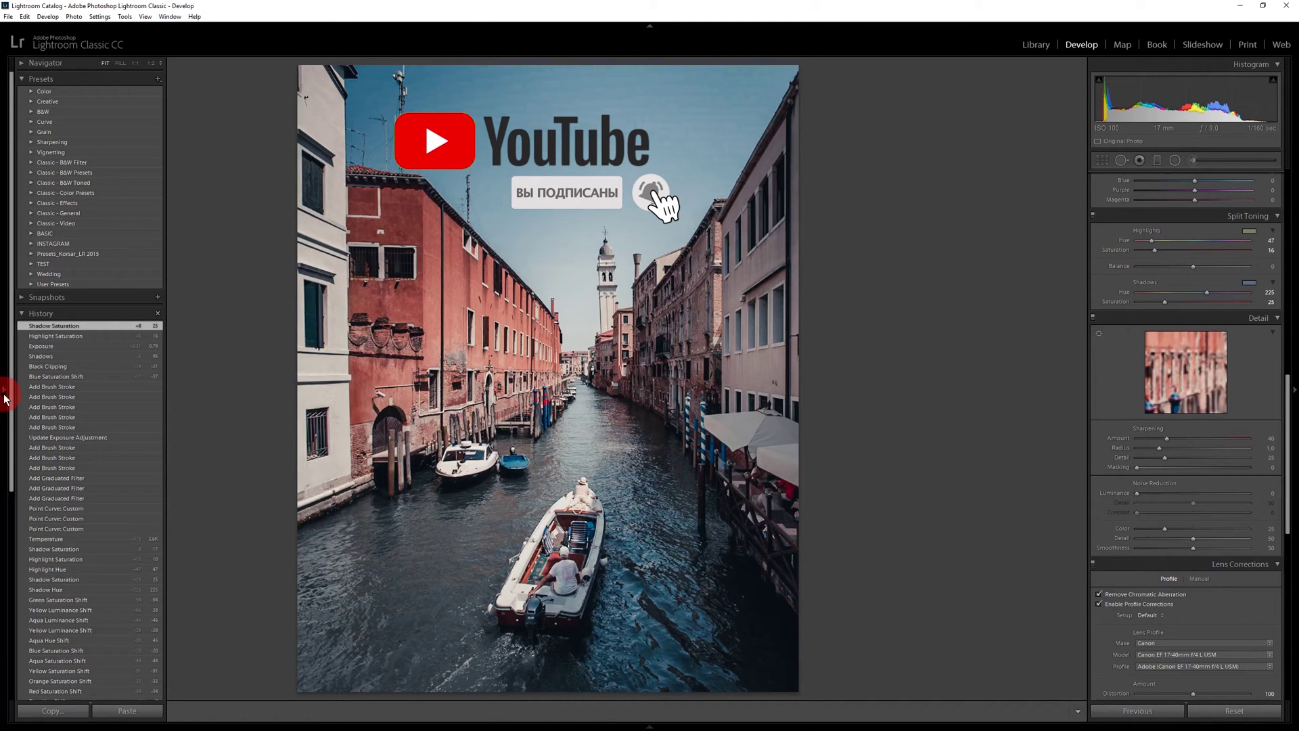
{"action": "scroll", "coordinate": [52, 429], "scroll_direction": "down", "scroll_amount": 5}
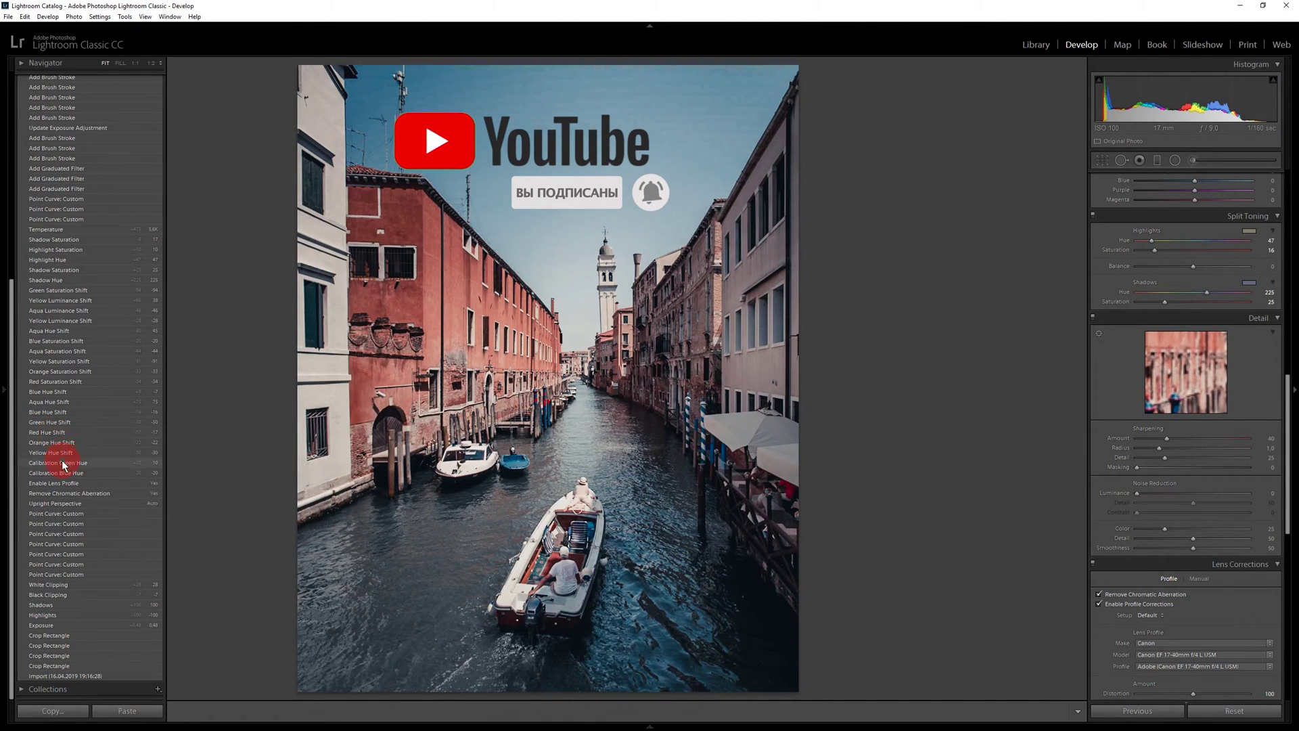
{"action": "left_click", "coordinate": [74, 636]}
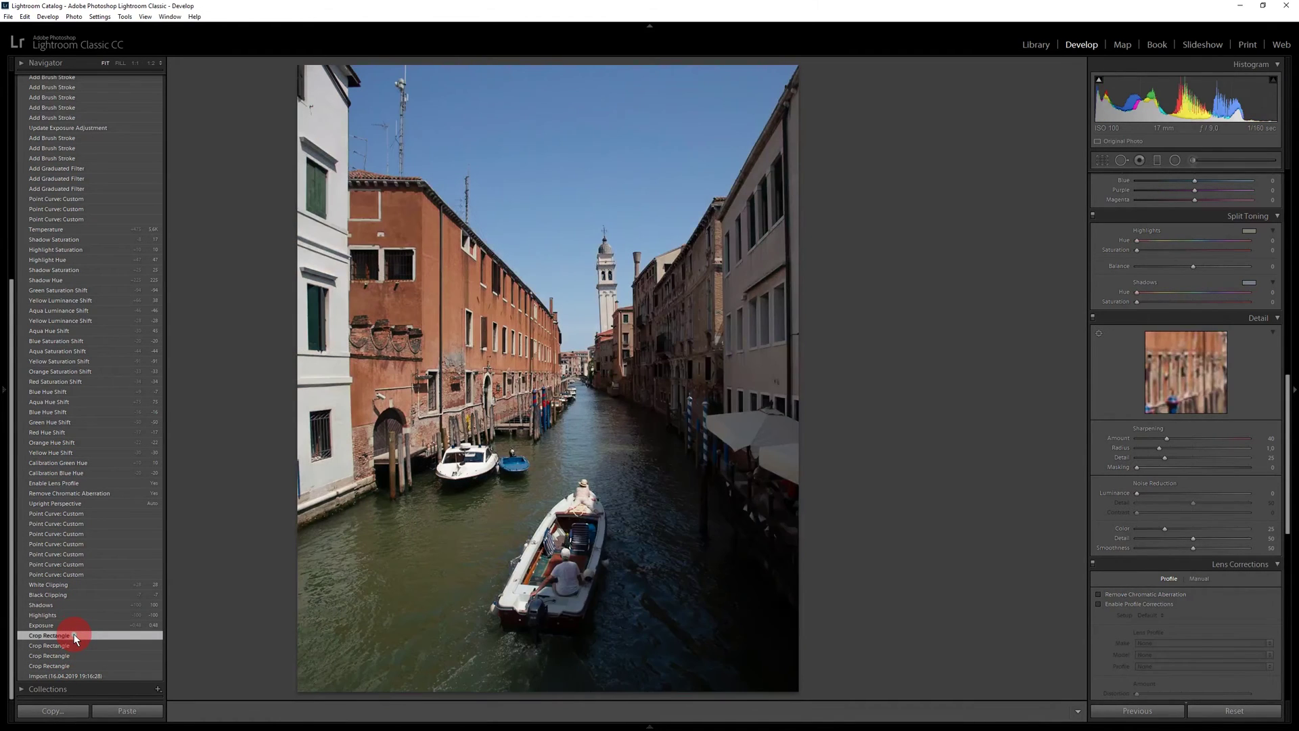
{"action": "key", "text": "F7"}
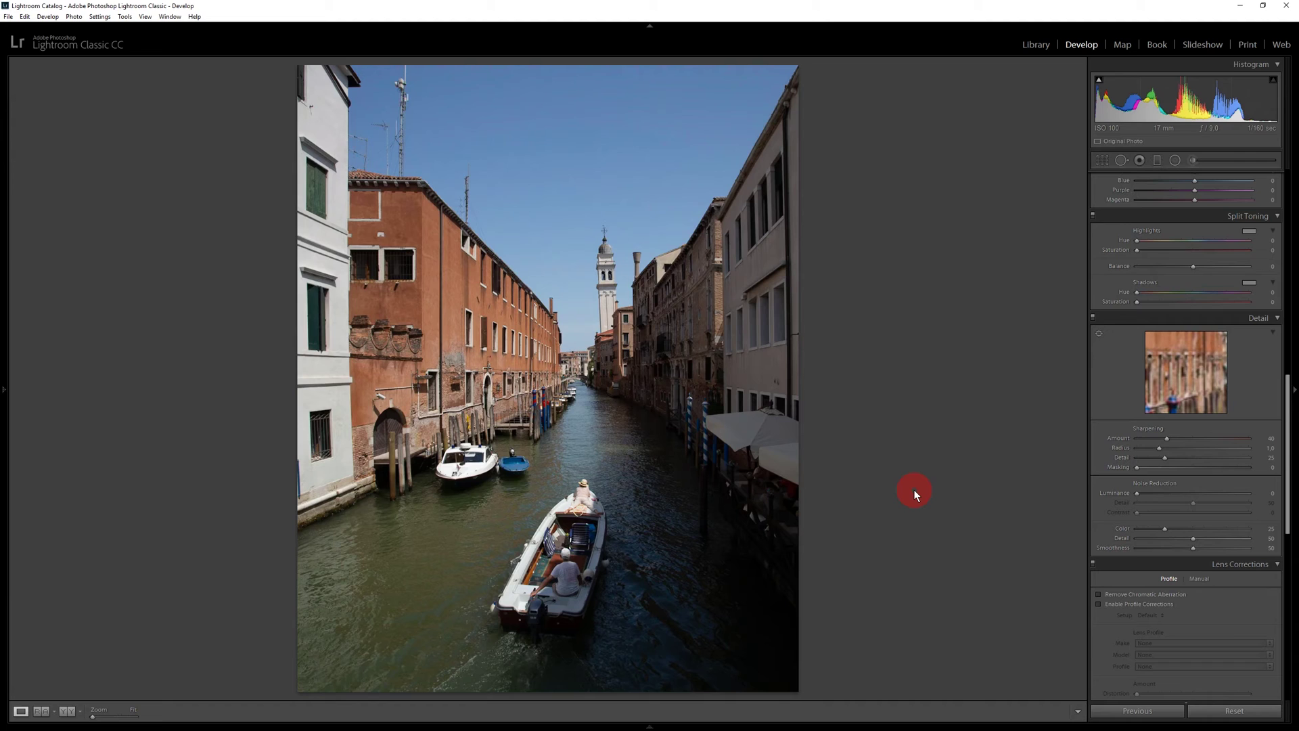
Step: Turn on shadow and highlight clipping warnings and reset exposure to zero
{"action": "key", "text": "j"}
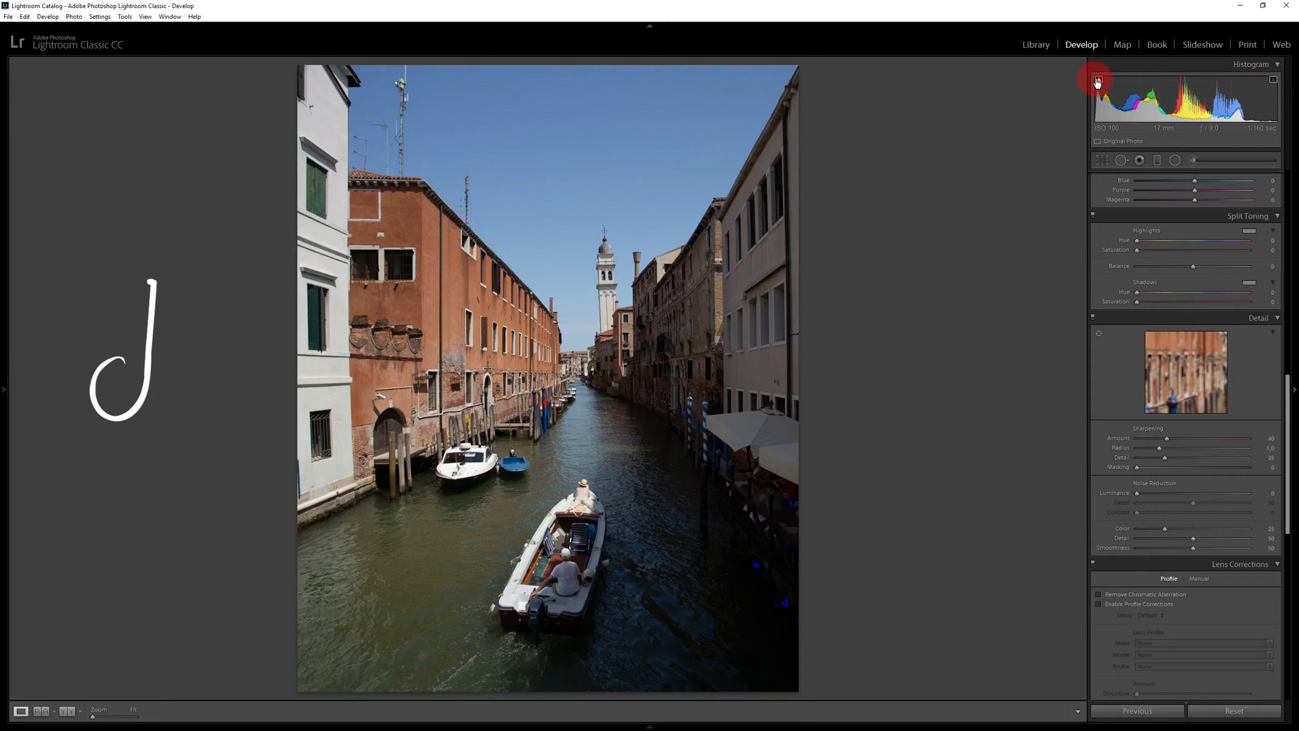
{"action": "left_click", "coordinate": [1276, 81]}
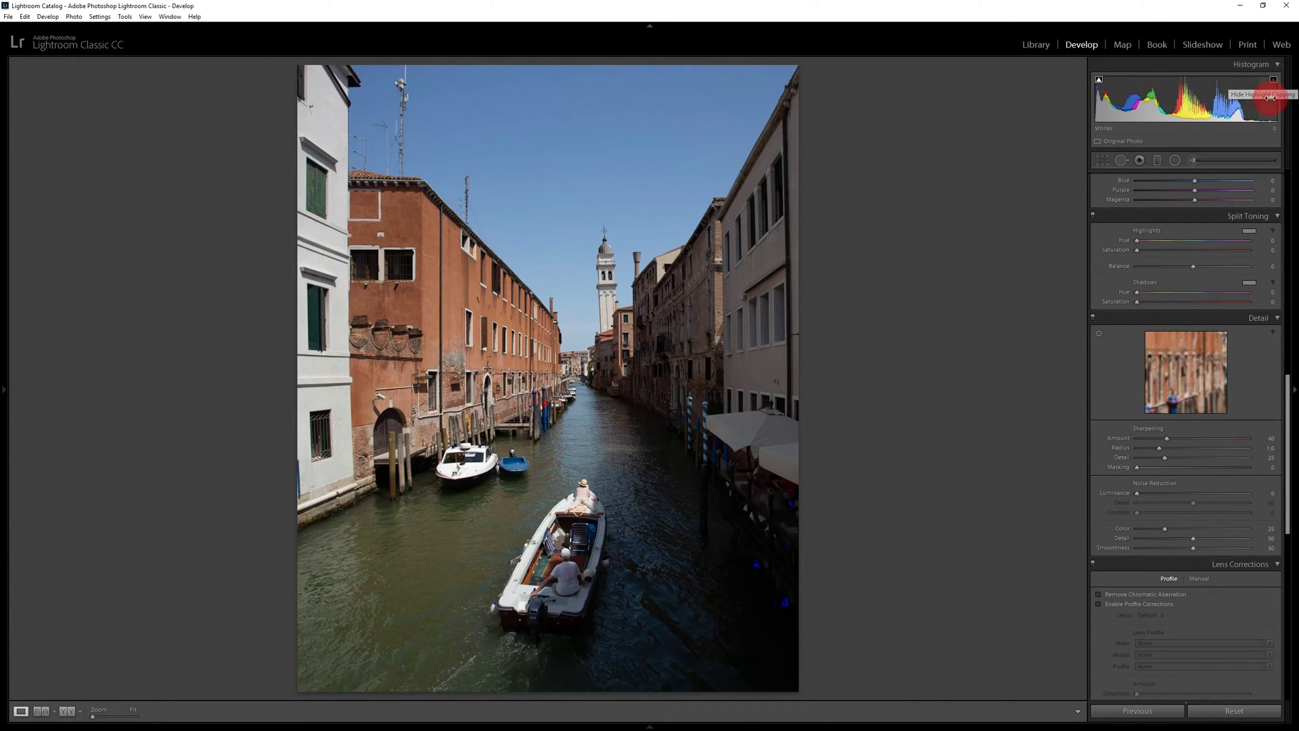
{"action": "scroll", "coordinate": [1191, 282], "scroll_direction": "up", "scroll_amount": 10}
{"action": "mouse_move", "coordinate": [1193, 281]}
{"action": "left_mouse_down"}
{"action": "mouse_move", "coordinate": [1231, 283]}
{"action": "mouse_move", "coordinate": [1159, 283]}
{"action": "left_mouse_up"}
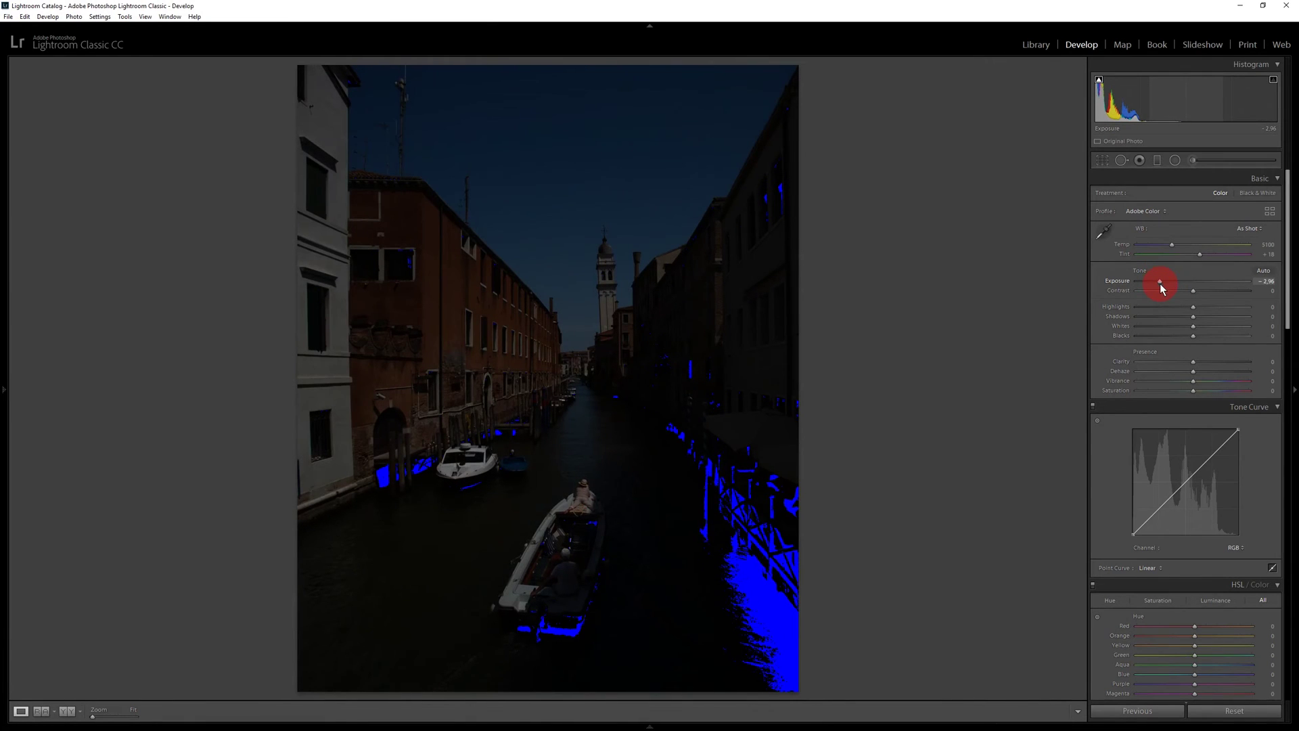
{"action": "double_click", "coordinate": [1160, 281]}
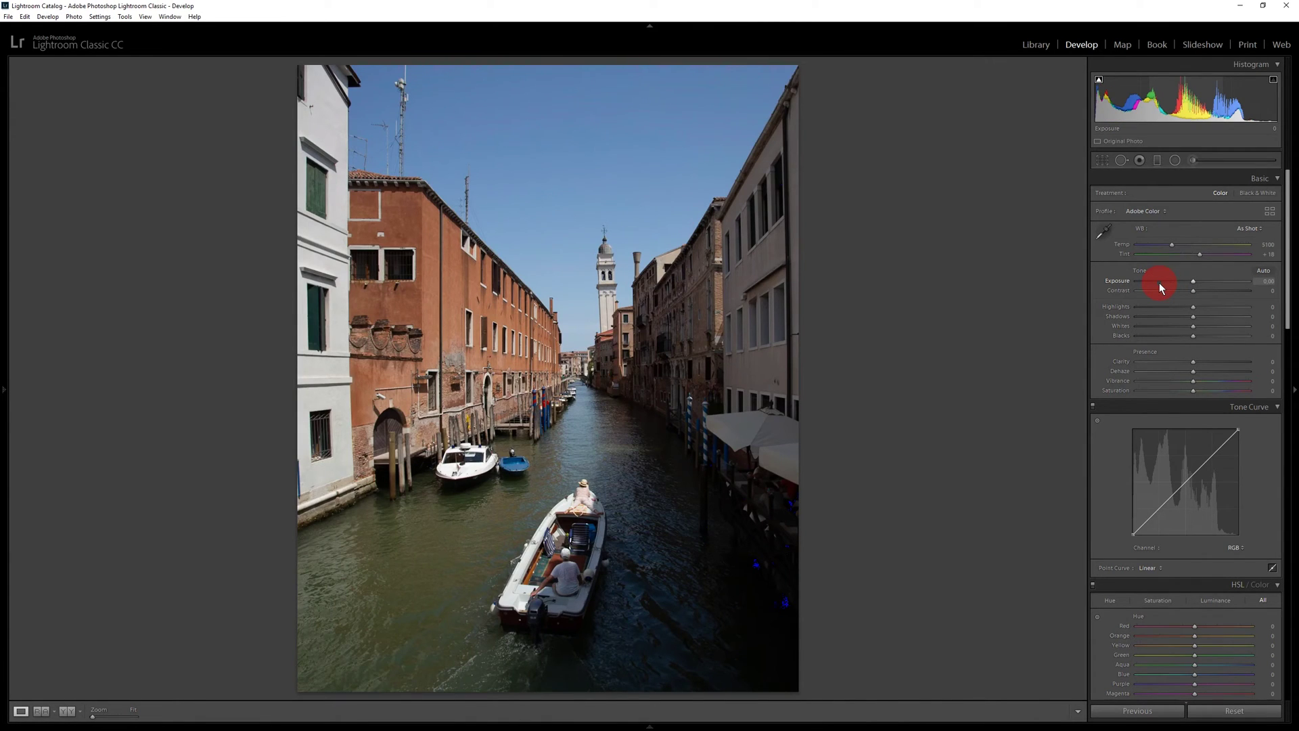
Step: Set Highlights -100 and Shadows +100, brighten exposure slightly, and dip the tone curve's midtones
{"action": "mouse_move", "coordinate": [1193, 336]}
{"action": "left_mouse_down"}
{"action": "mouse_move", "coordinate": [1207, 316]}
{"action": "mouse_move", "coordinate": [1251, 318]}
{"action": "left_mouse_up"}
{"action": "left_click_drag", "start_coordinate": [1133, 534], "coordinate": [1128, 531]}
{"action": "left_click_drag", "start_coordinate": [1192, 280], "coordinate": [1137, 307]}
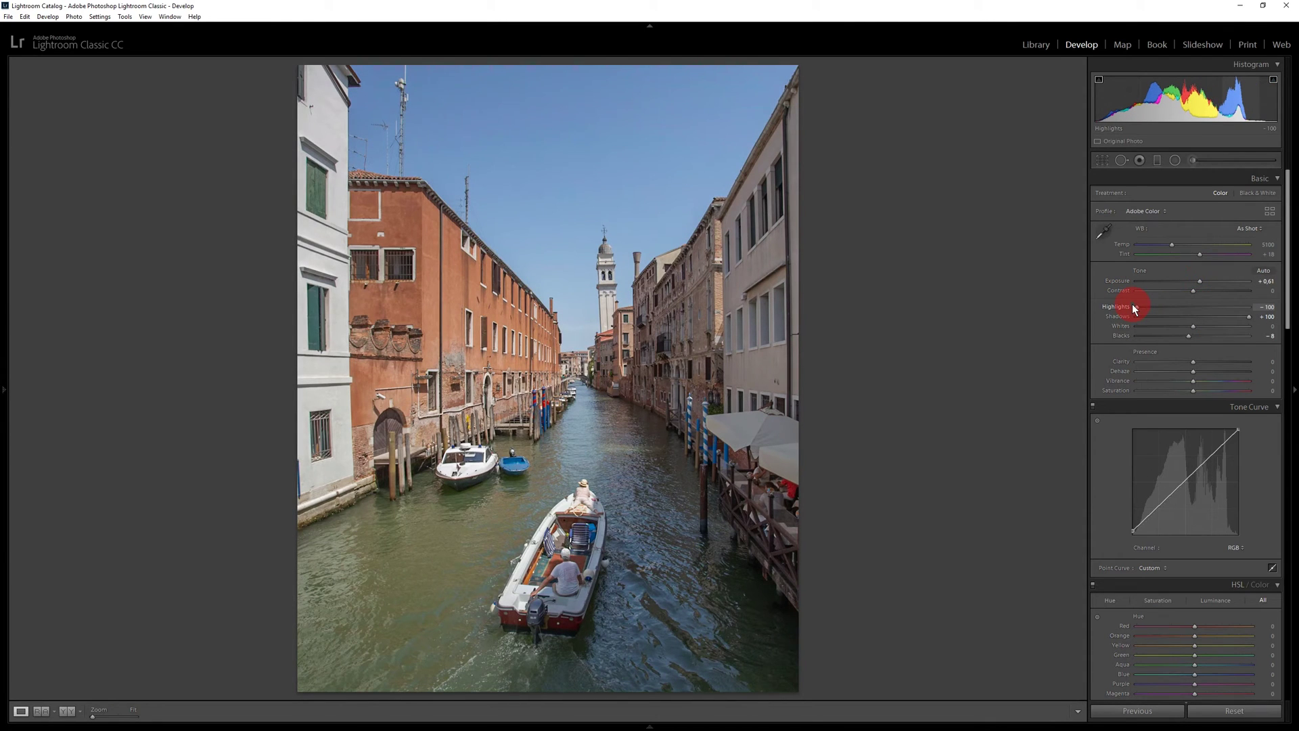
{"action": "left_click_drag", "start_coordinate": [1233, 429], "coordinate": [1246, 435]}
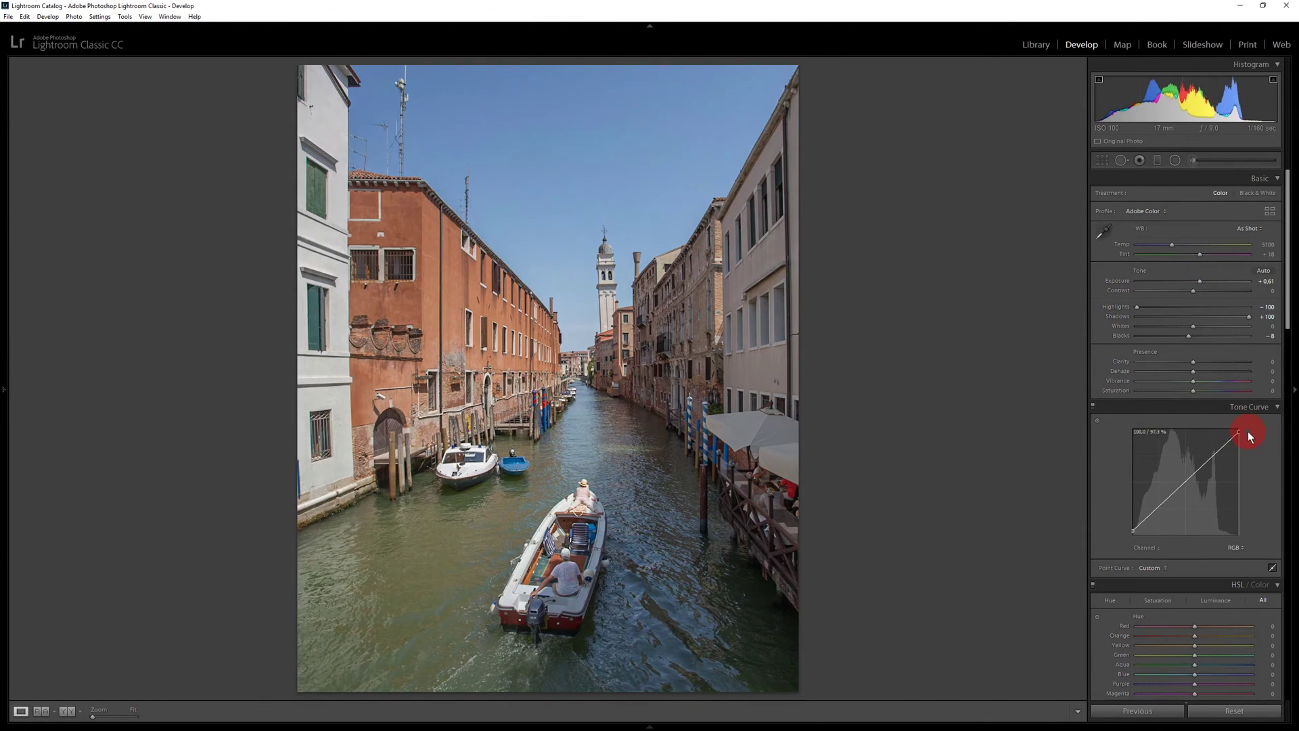
{"action": "left_click_drag", "start_coordinate": [1183, 483], "coordinate": [1185, 486]}
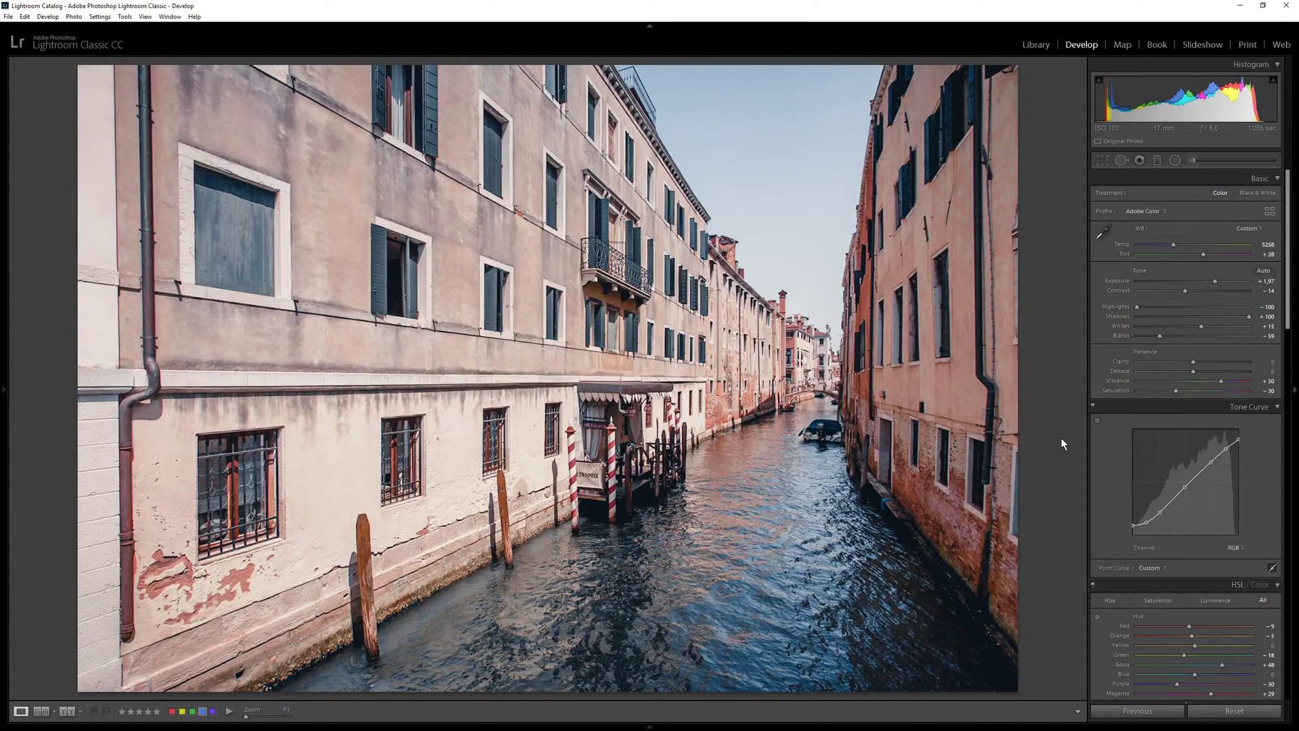
Step: Crop the pink-walled canal photo to a 4 x 5 ratio with the canal centred
{"action": "key", "text": "r"}
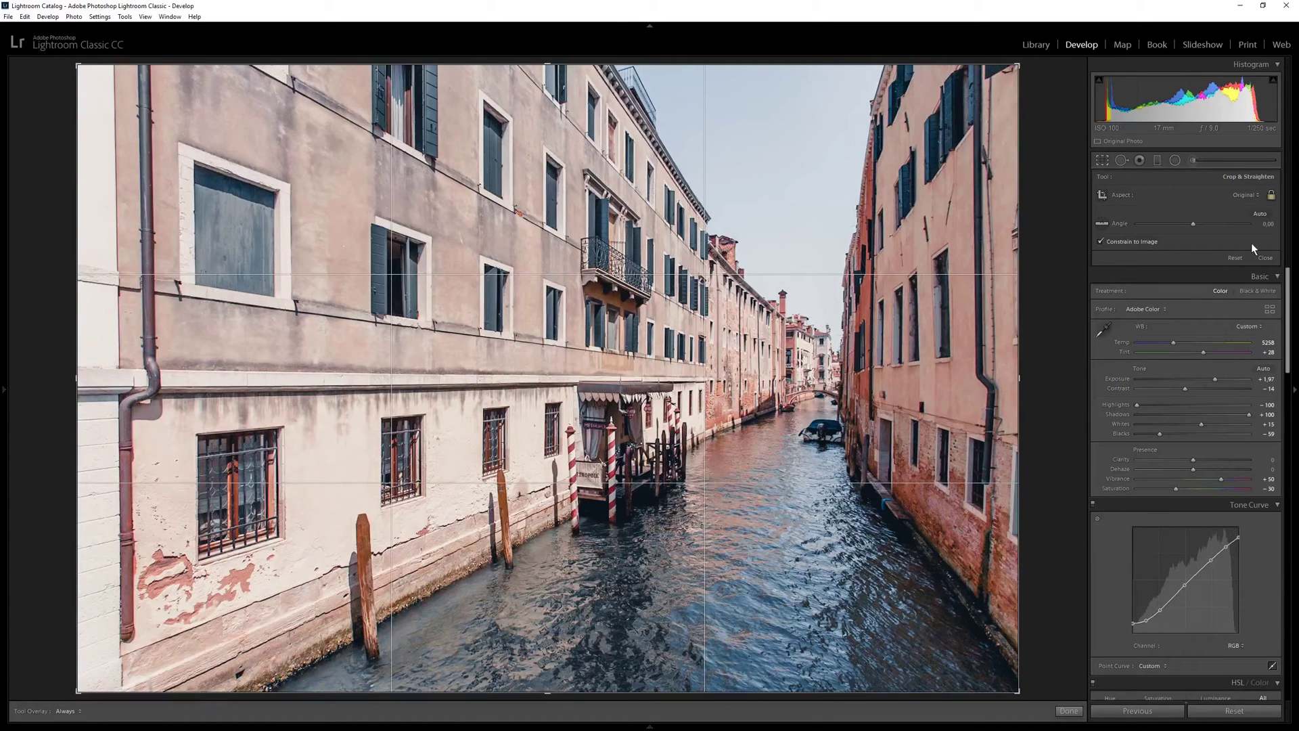
{"action": "left_click", "coordinate": [1255, 194]}
{"action": "left_click", "coordinate": [1203, 255]}
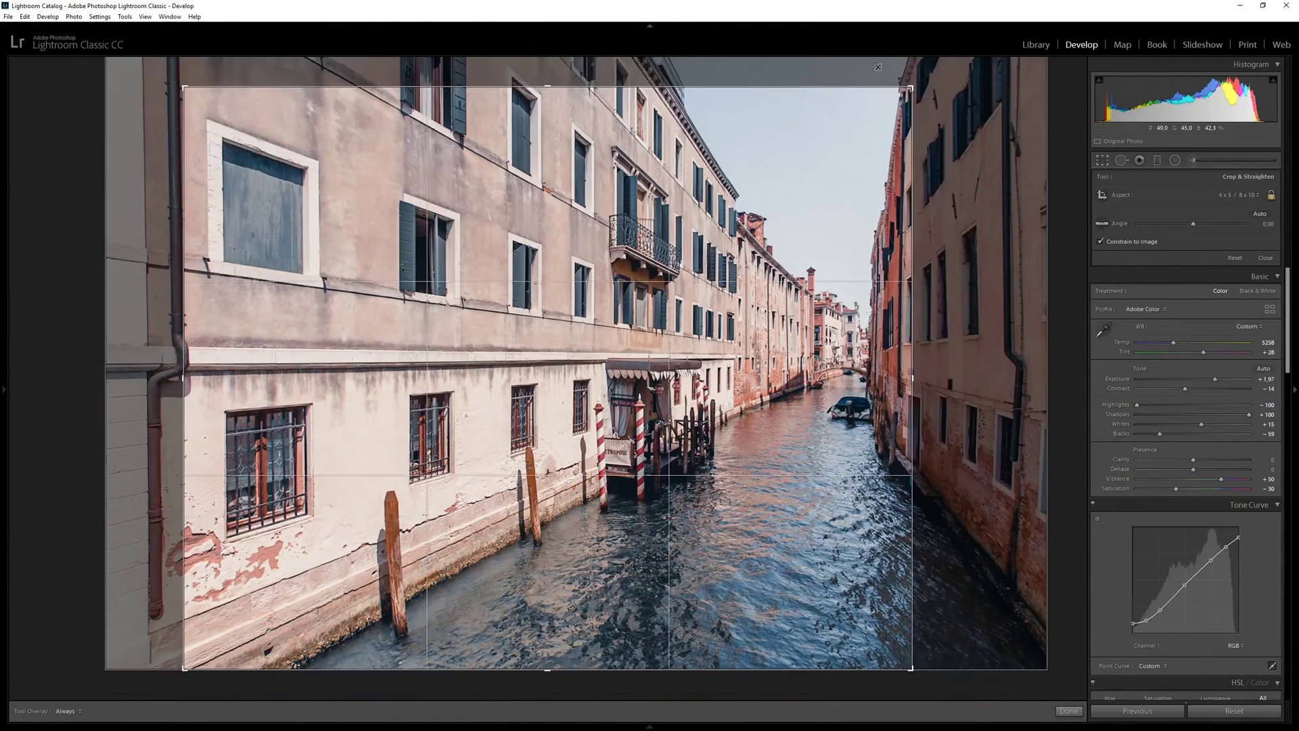
{"action": "left_click_drag", "start_coordinate": [936, 68], "coordinate": [788, 77]}
{"action": "left_click_drag", "start_coordinate": [695, 179], "coordinate": [355, 213]}
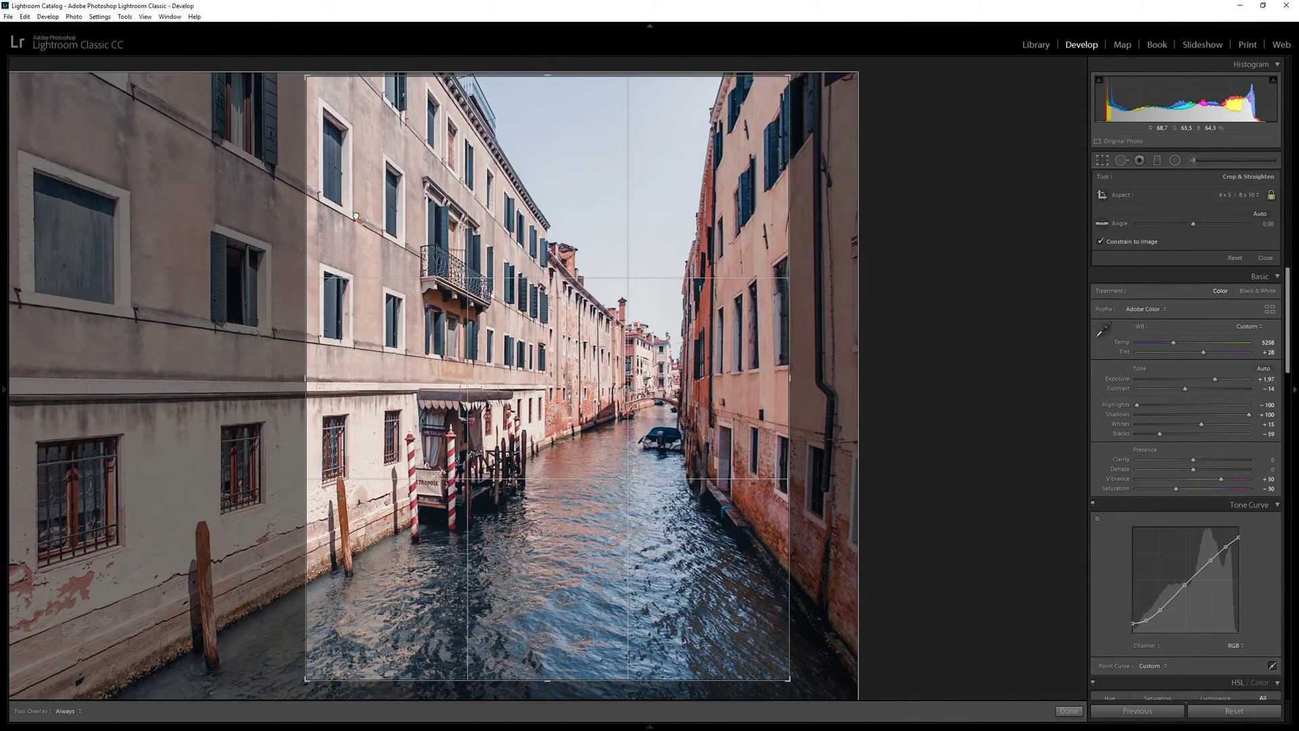
{"action": "left_click_drag", "start_coordinate": [355, 212], "coordinate": [357, 218]}
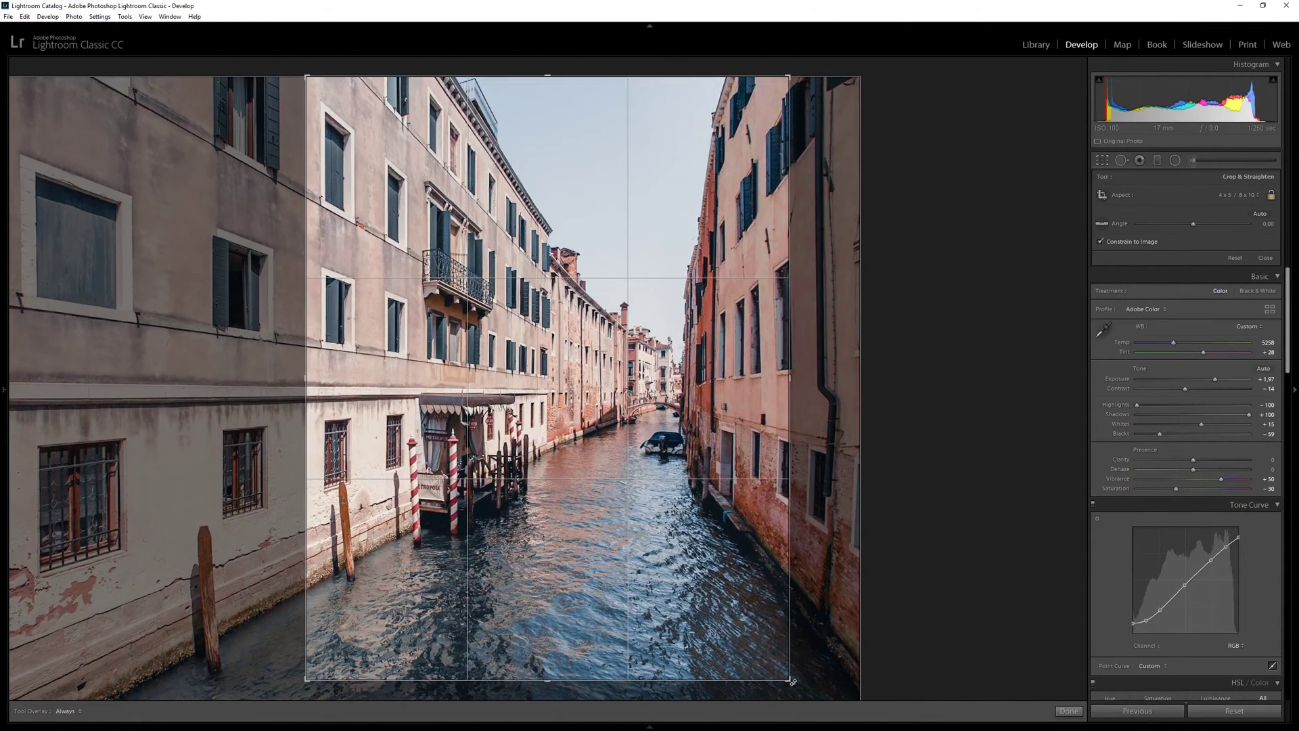
{"action": "left_click_drag", "start_coordinate": [789, 680], "coordinate": [782, 673]}
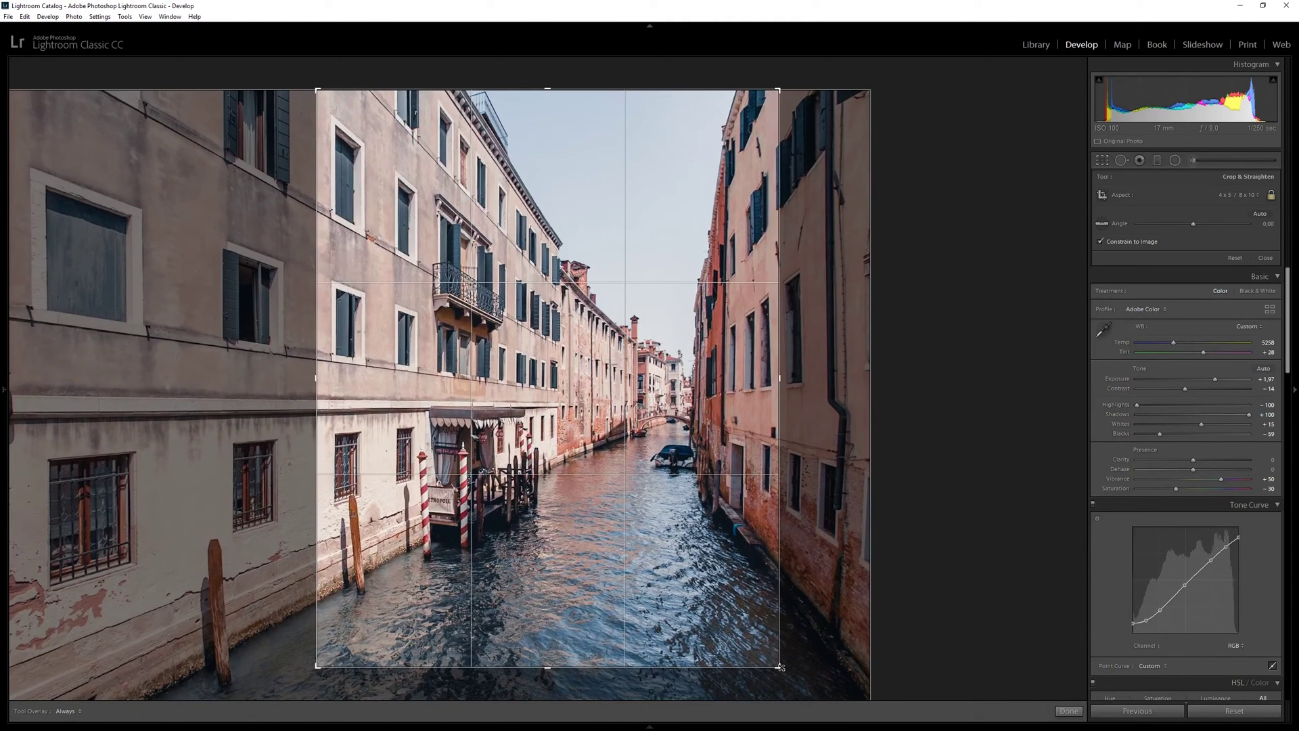
Step: Cycle crop overlays through diagonal, thirds grid and golden spiral, then tighten the 4 x 5 crop
{"action": "key", "text": "o"}
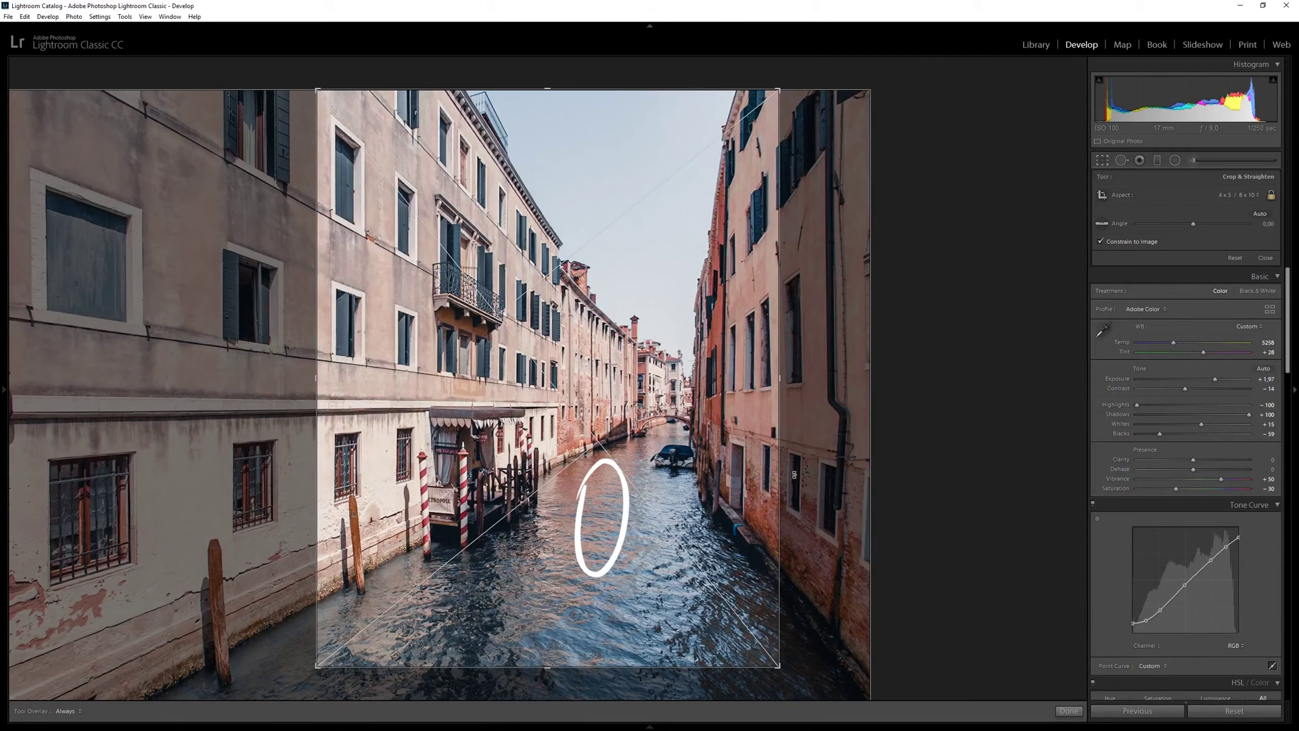
{"action": "key", "text": "o"}
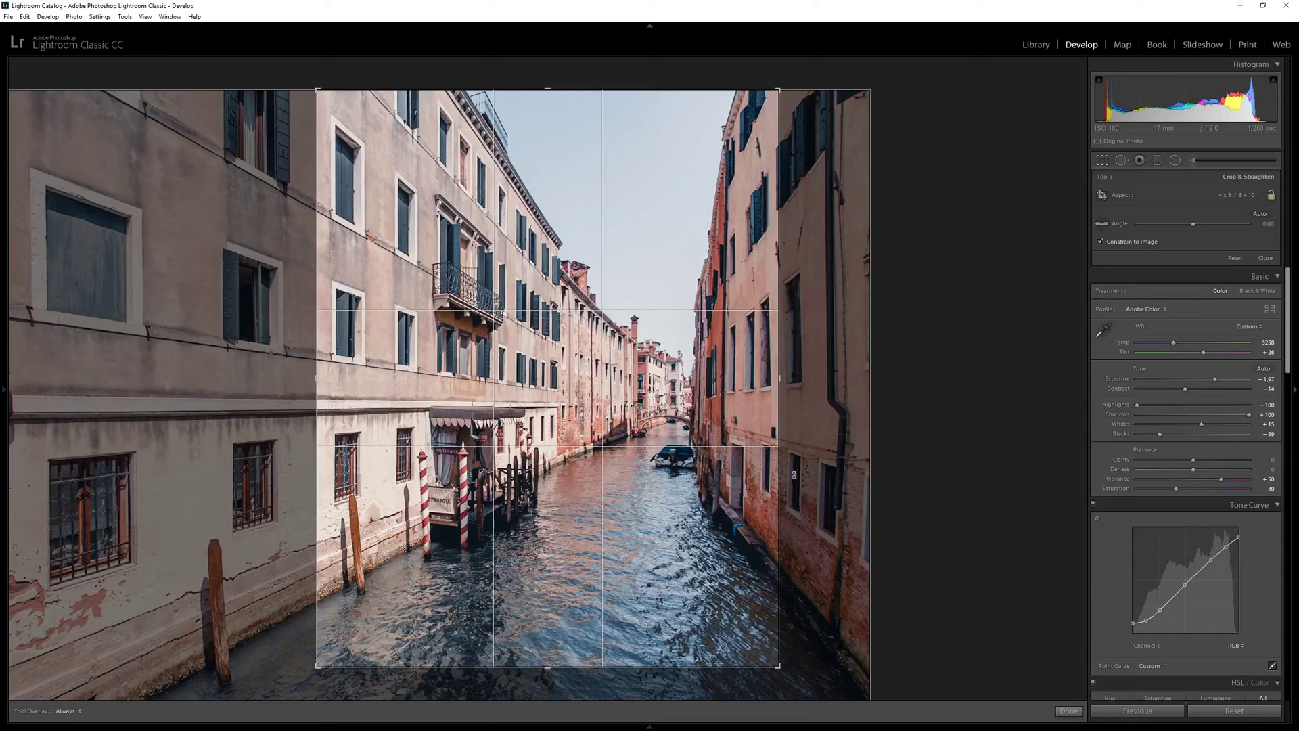
{"action": "key", "text": "o"}
{"action": "left_click_drag", "start_coordinate": [795, 475], "coordinate": [546, 535]}
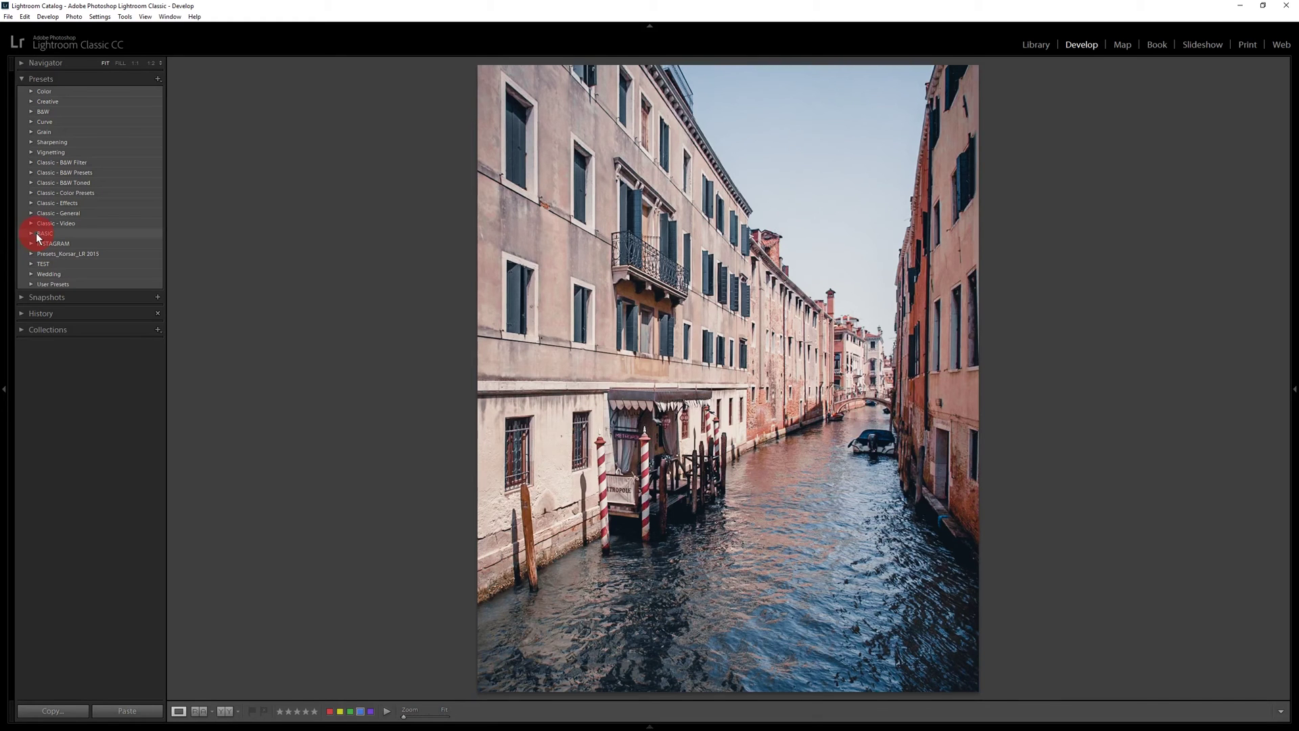
Step: Expand the BASIC, INSTAGRAM and Korsar preset groups, preview a tone-curve preset, and start a new develop preset
{"action": "left_click", "coordinate": [32, 233]}
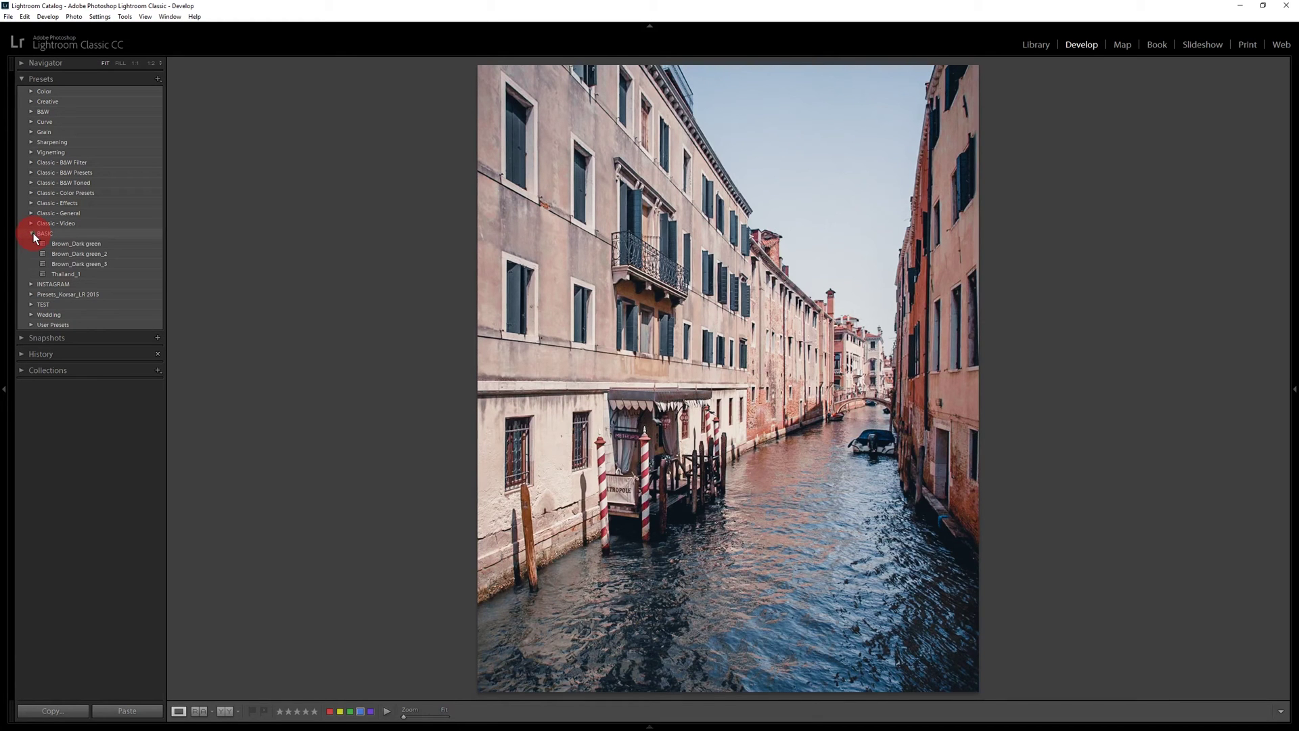
{"action": "left_click", "coordinate": [32, 233]}
{"action": "left_click", "coordinate": [31, 245]}
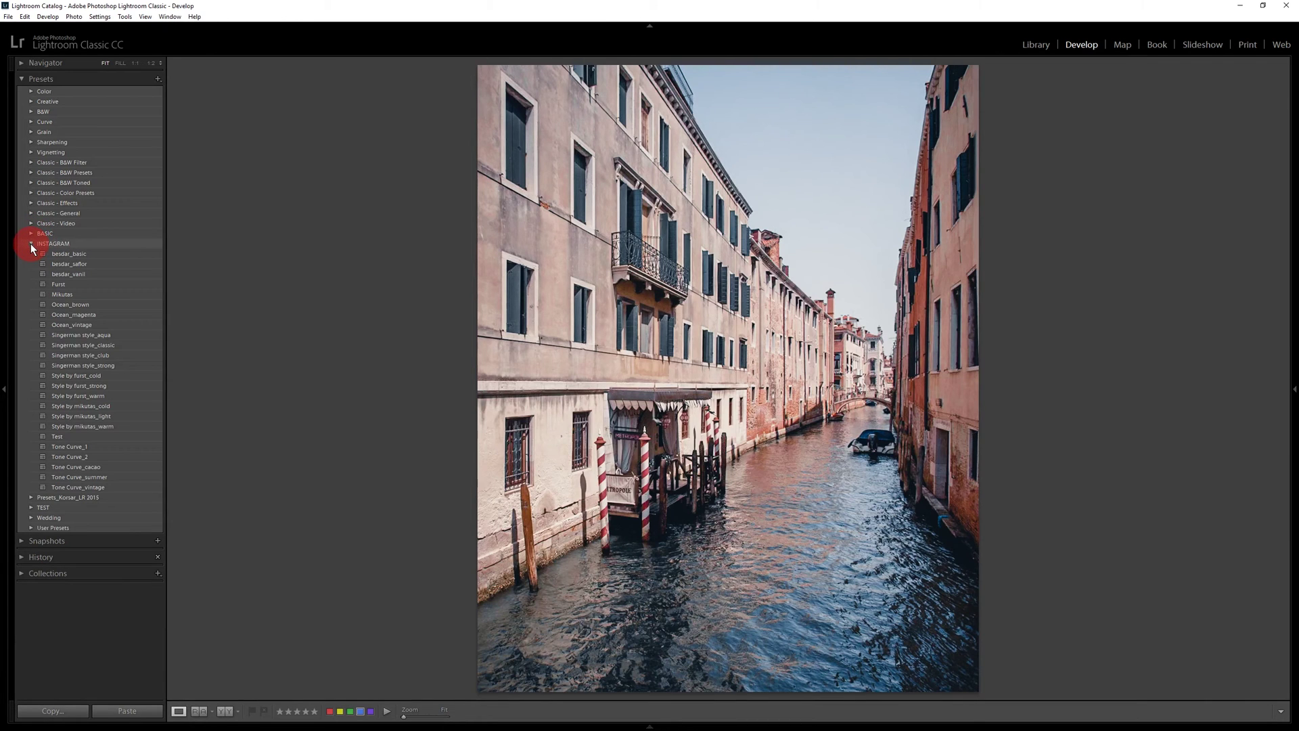
{"action": "left_click", "coordinate": [31, 233]}
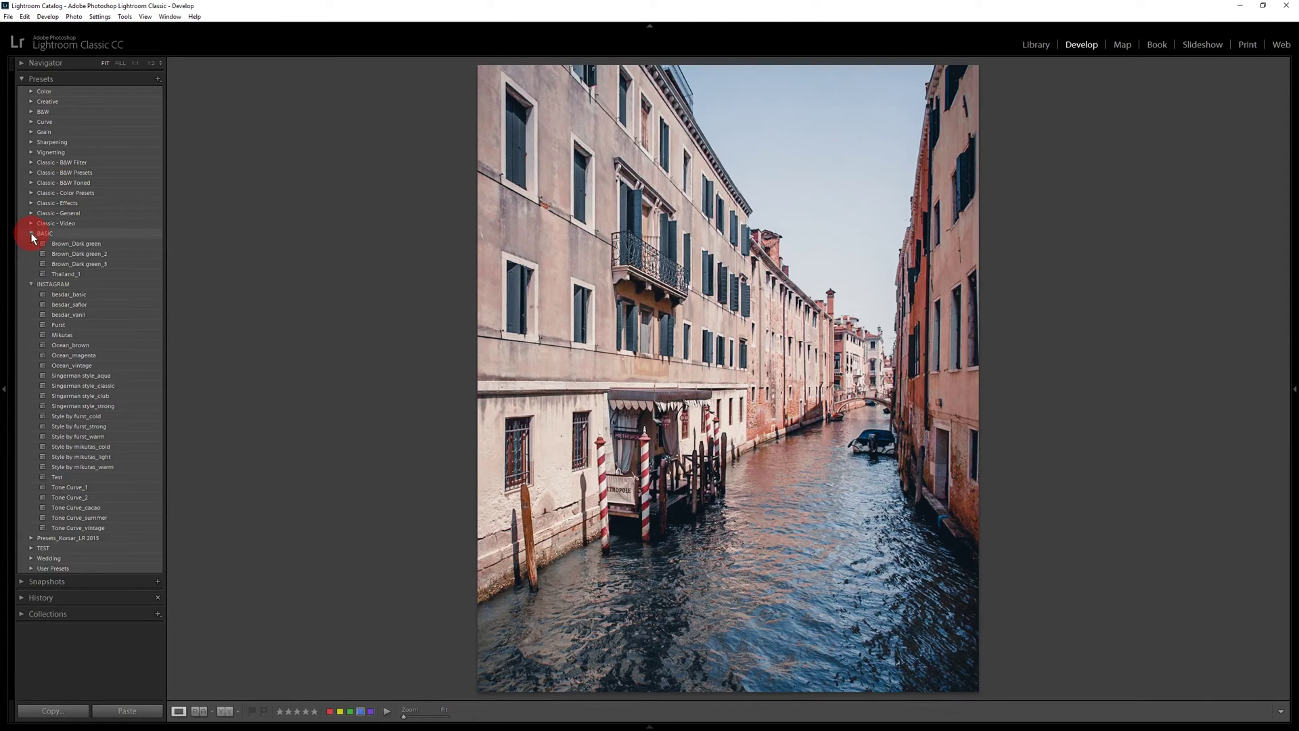
{"action": "left_click", "coordinate": [55, 507]}
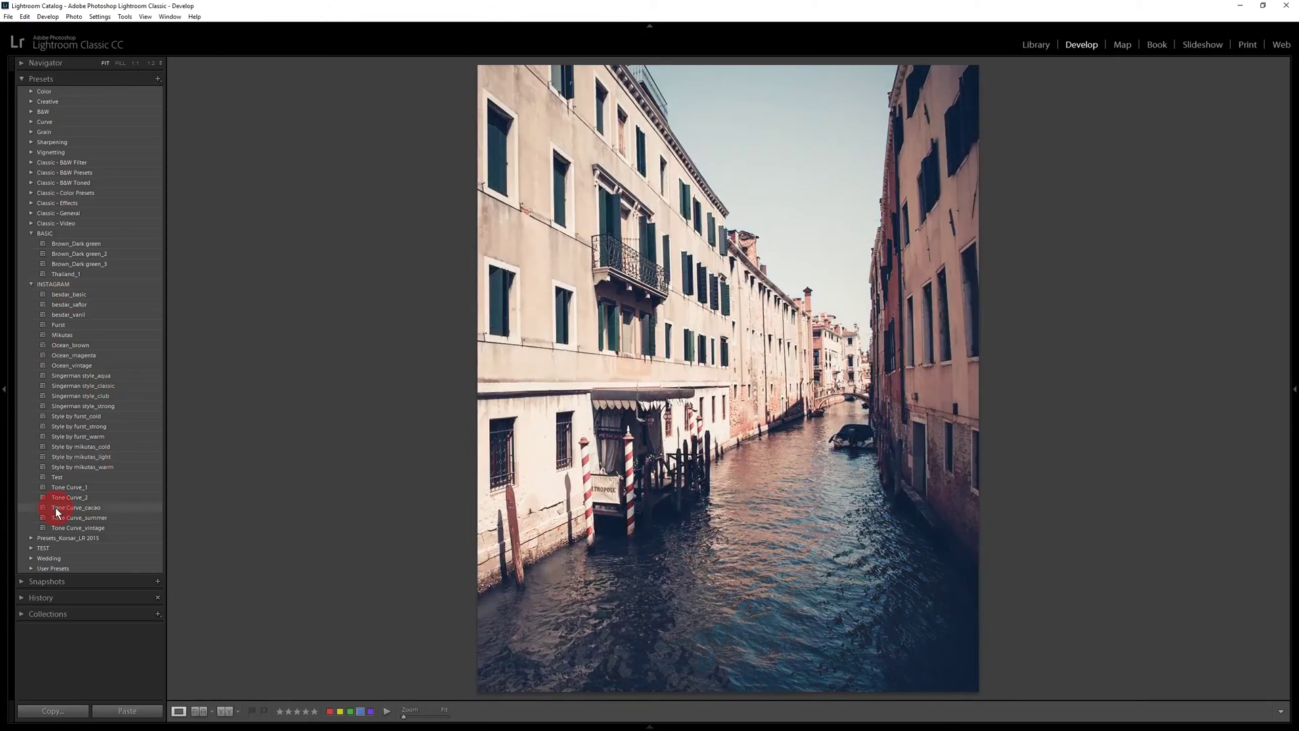
{"action": "left_click", "coordinate": [58, 537]}
{"action": "left_click", "coordinate": [158, 78]}
{"action": "left_click", "coordinate": [180, 88]}
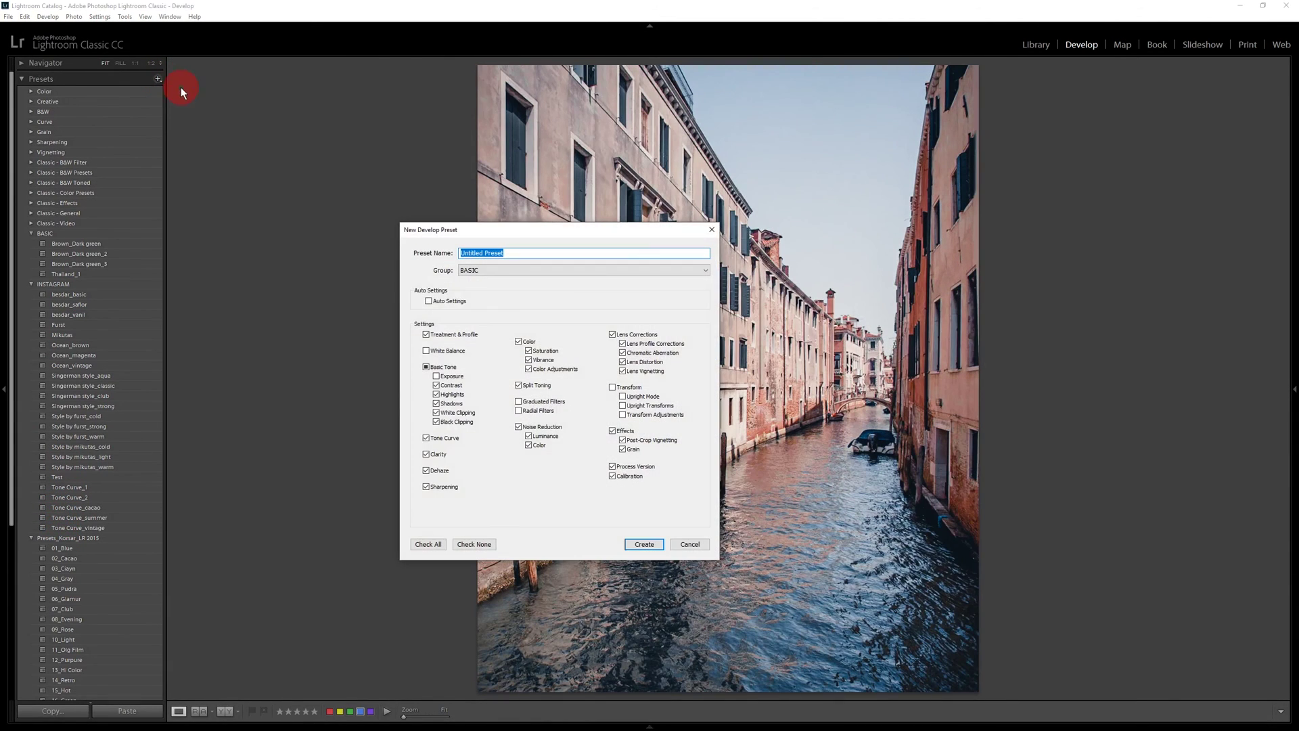
Step: Save the current look as preset 'Venecia' in a new 'SUMMER' group
{"action": "left_click", "coordinate": [707, 271]}
{"action": "left_click", "coordinate": [519, 284]}
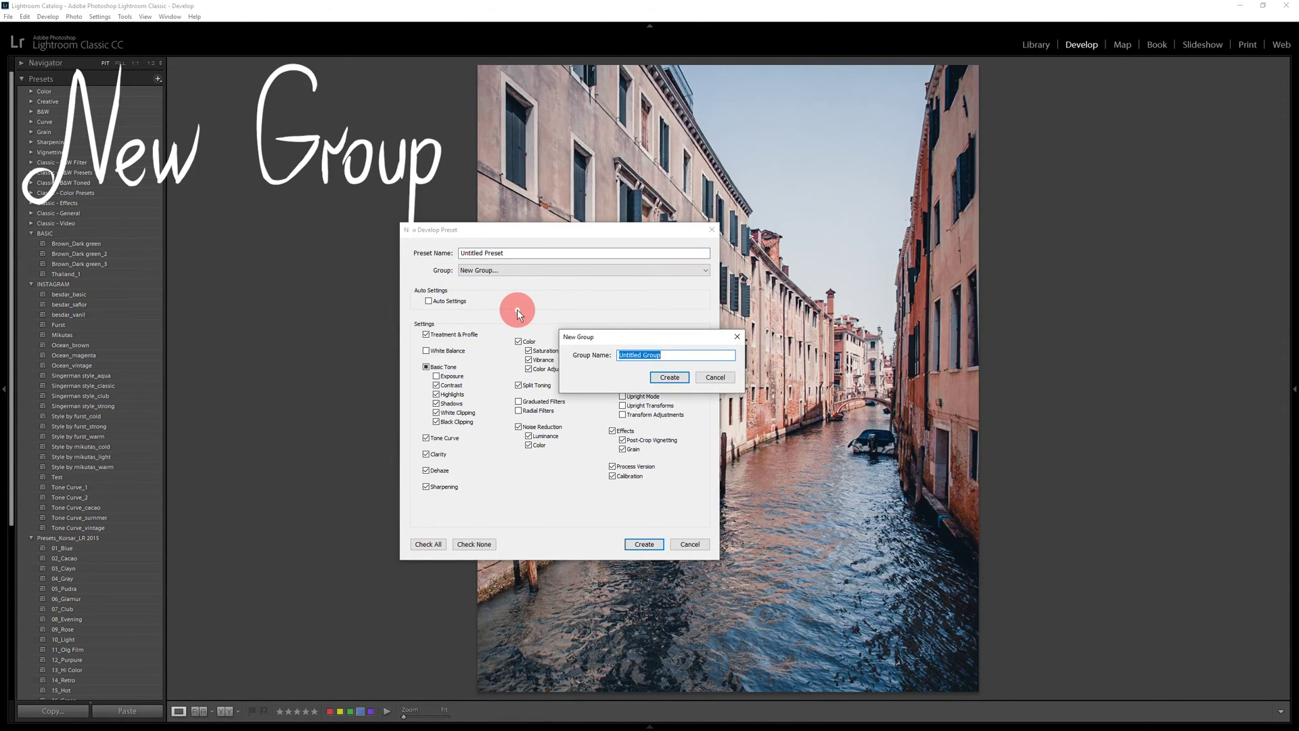
{"action": "type", "text": "SUMMER"}
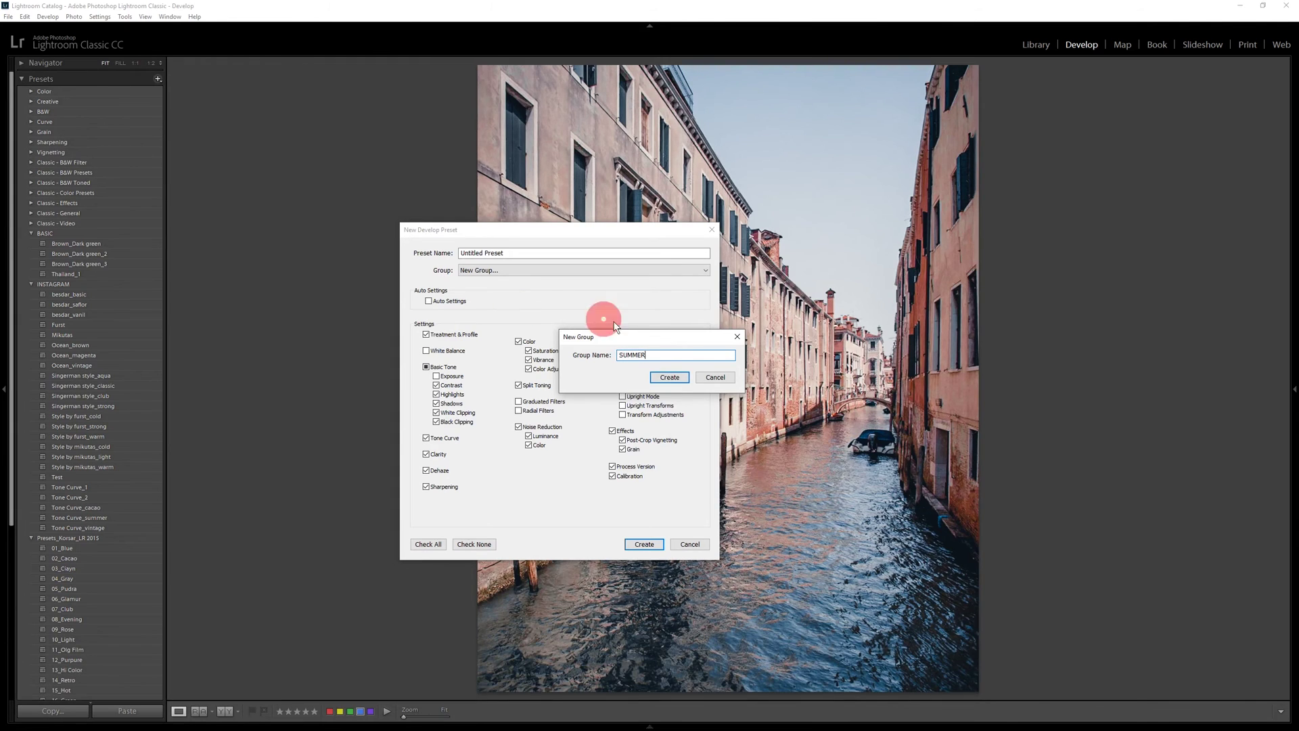
{"action": "key", "text": "Return"}
{"action": "type", "text": "Venecia"}
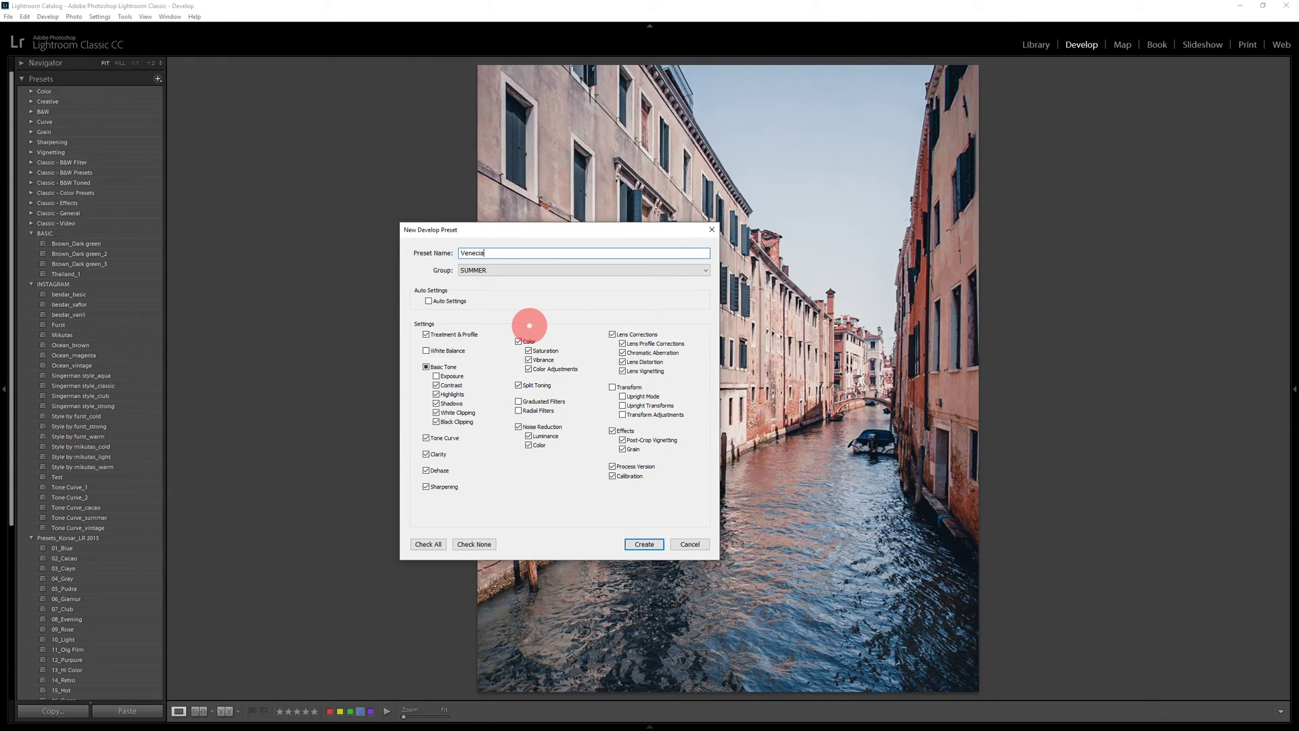
{"action": "left_click", "coordinate": [644, 544]}
Step: Collapse the other preset groups and add Venecia from SUMMER to Favorites
{"action": "left_click", "coordinate": [32, 284]}
{"action": "left_click", "coordinate": [32, 233]}
{"action": "left_click", "coordinate": [32, 273]}
{"action": "left_click", "coordinate": [31, 264]}
{"action": "right_click", "coordinate": [59, 273]}
{"action": "left_click", "coordinate": [103, 280]}
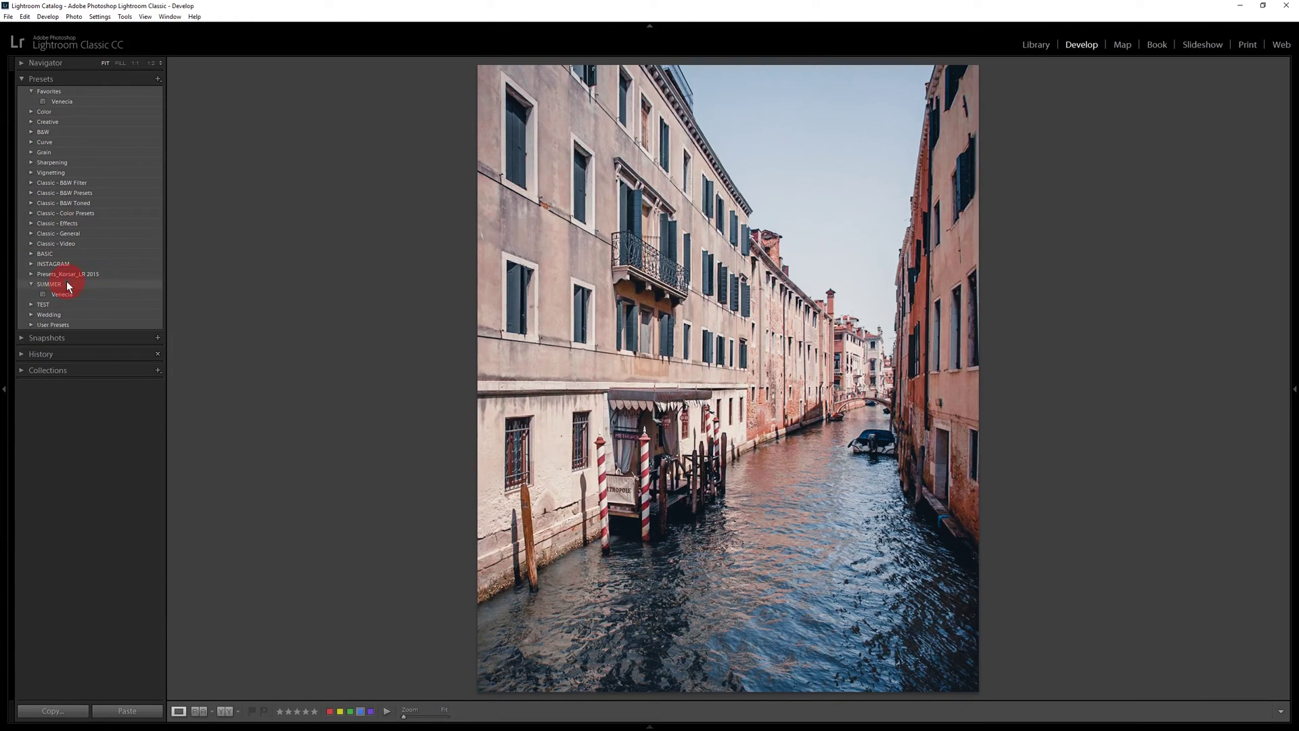
Step: Add the Thailand_1 preset from the BASIC group to Favorites
{"action": "left_click", "coordinate": [32, 253]}
{"action": "right_click", "coordinate": [59, 291]}
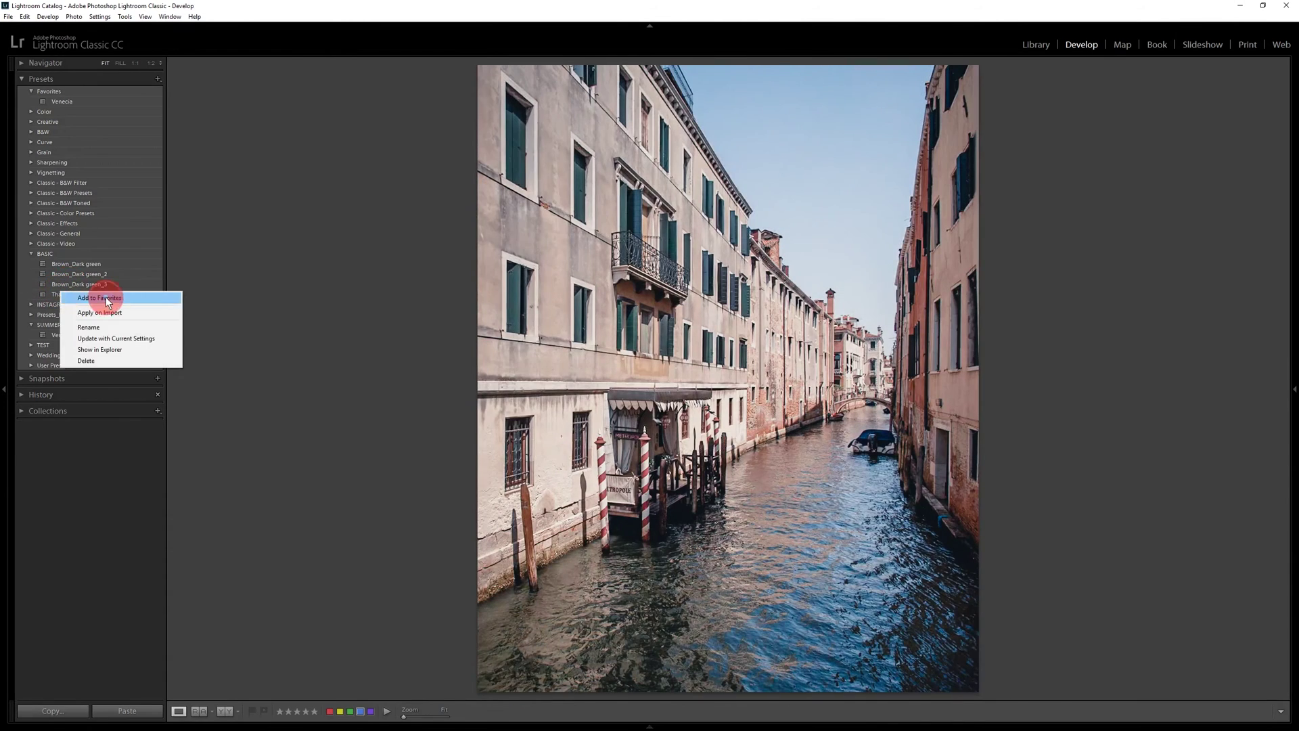
{"action": "left_click", "coordinate": [105, 296]}
Step: Delete the Test preset from the INSTAGRAM group
{"action": "left_click", "coordinate": [31, 315]}
{"action": "right_click", "coordinate": [60, 507]}
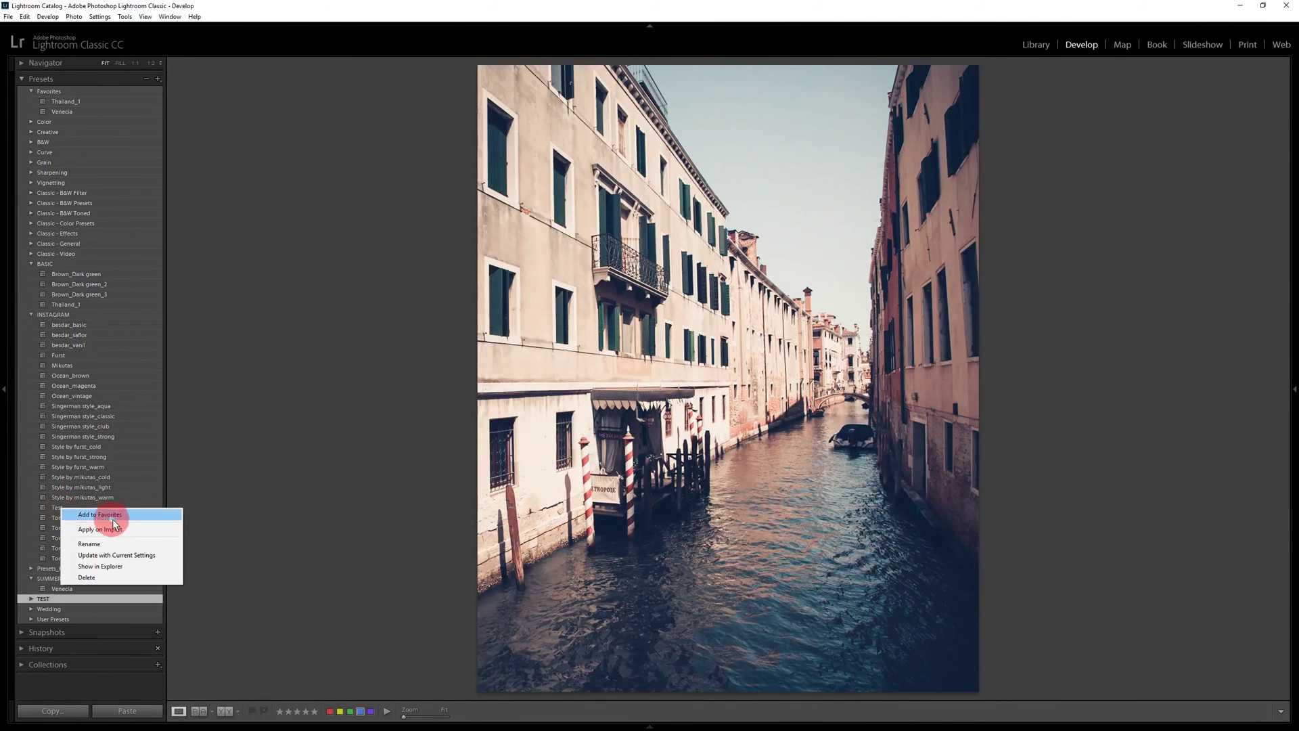
{"action": "left_click", "coordinate": [127, 577]}
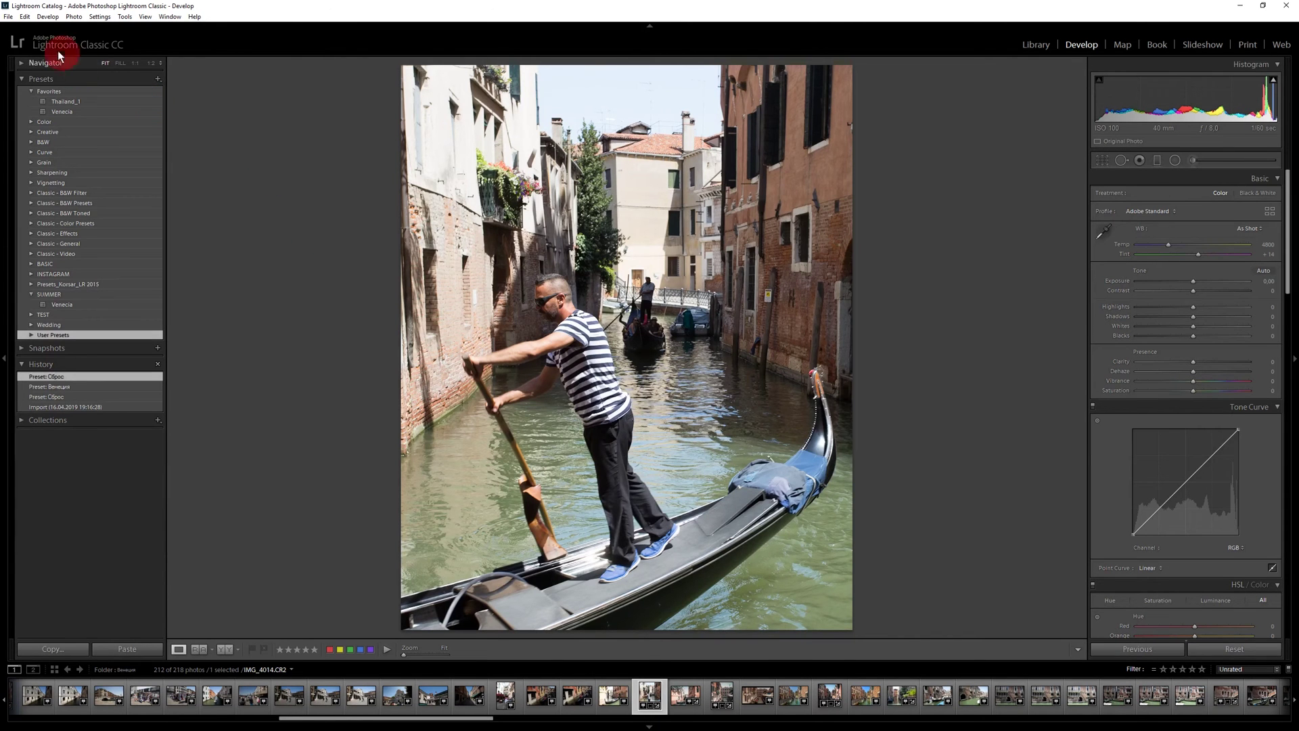
Step: Apply the Venecia preset from Favorites to the gondolier photo through The Fader plug-in
{"action": "left_click", "coordinate": [8, 17]}
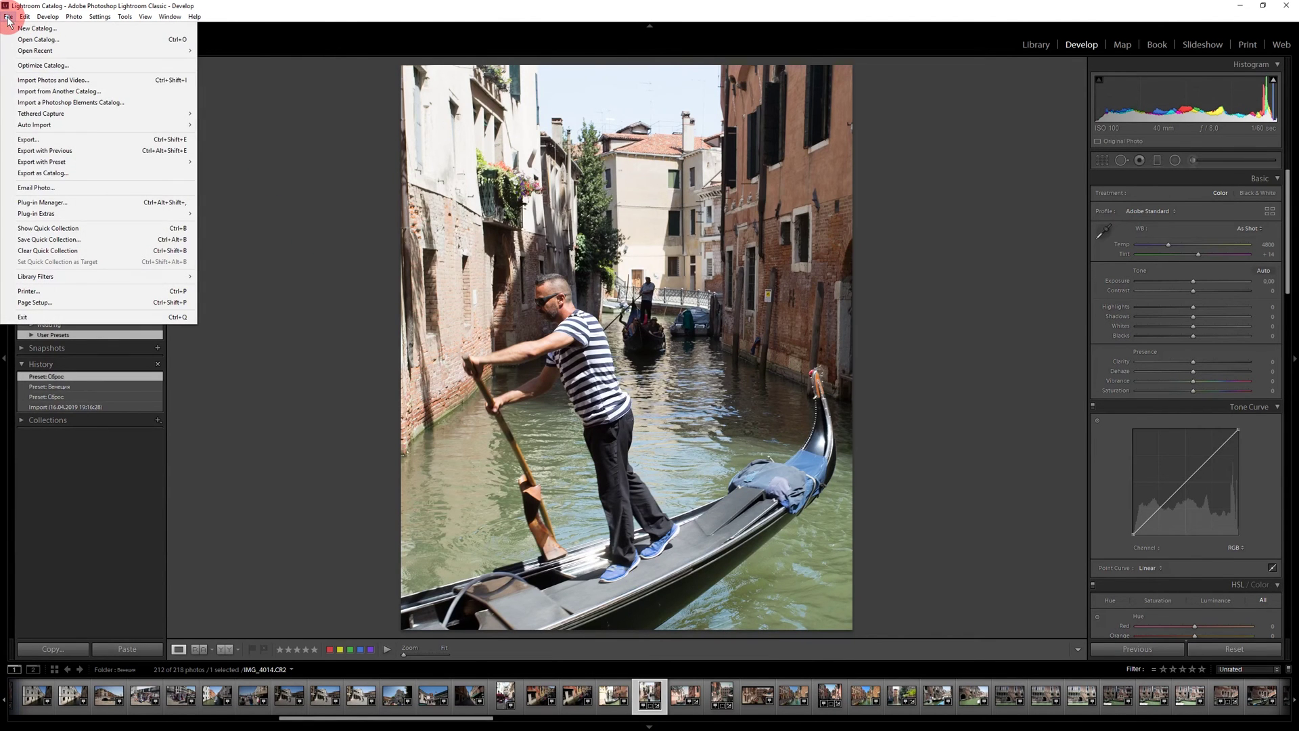
{"action": "mouse_move", "coordinate": [37, 213]}
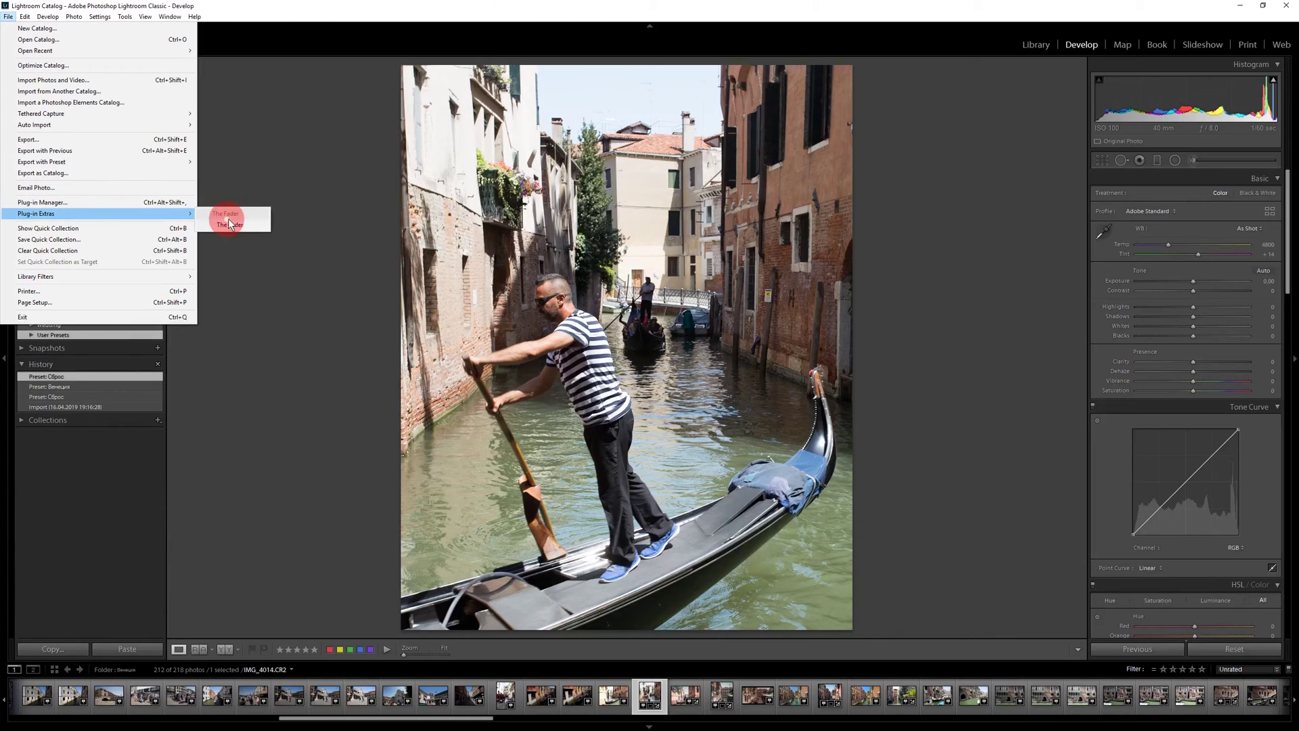
{"action": "left_click", "coordinate": [235, 225]}
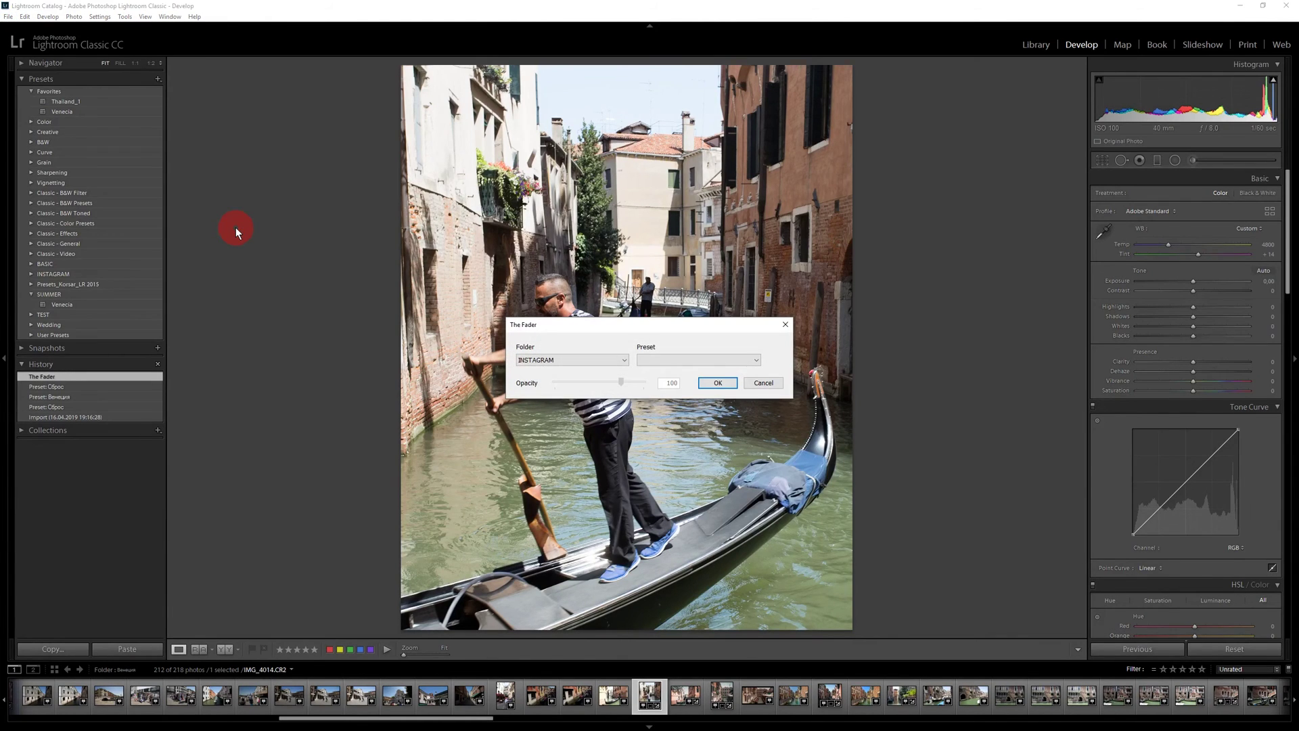
{"action": "left_click", "coordinate": [619, 360]}
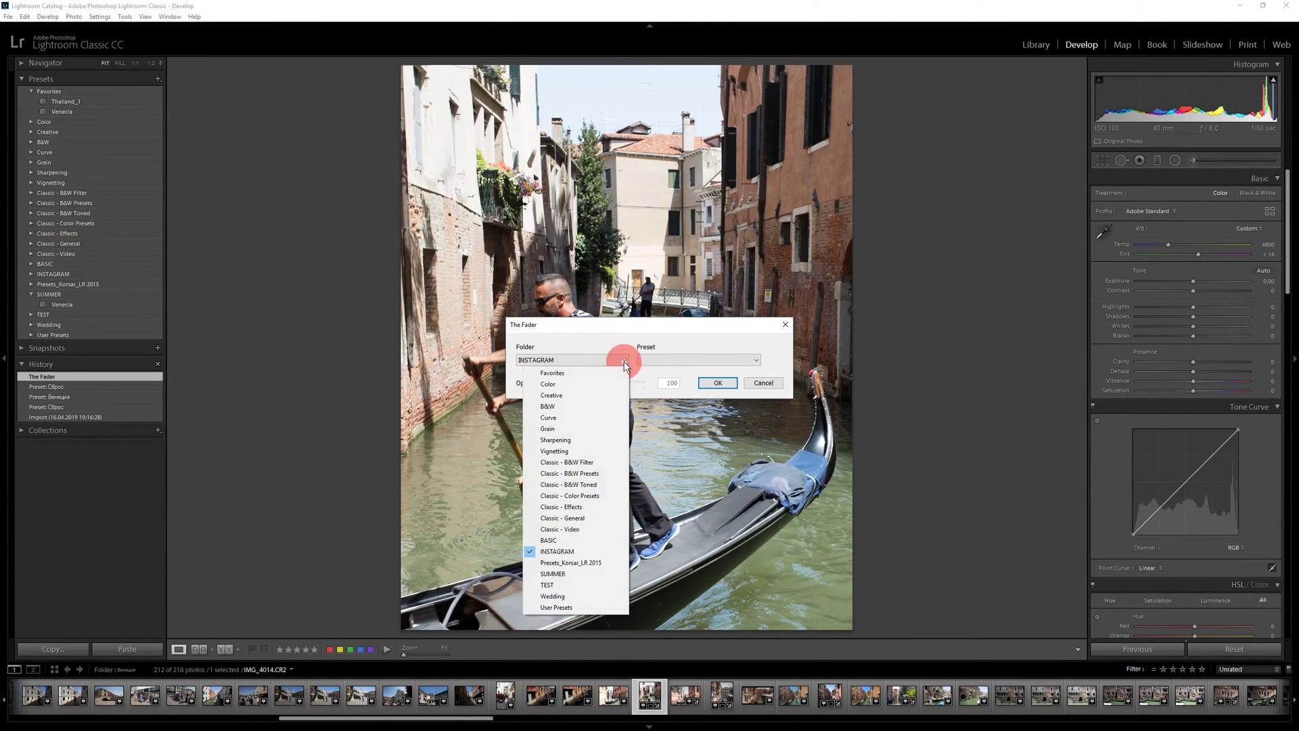
{"action": "left_click", "coordinate": [583, 370]}
{"action": "left_click", "coordinate": [753, 359]}
{"action": "left_click", "coordinate": [734, 380]}
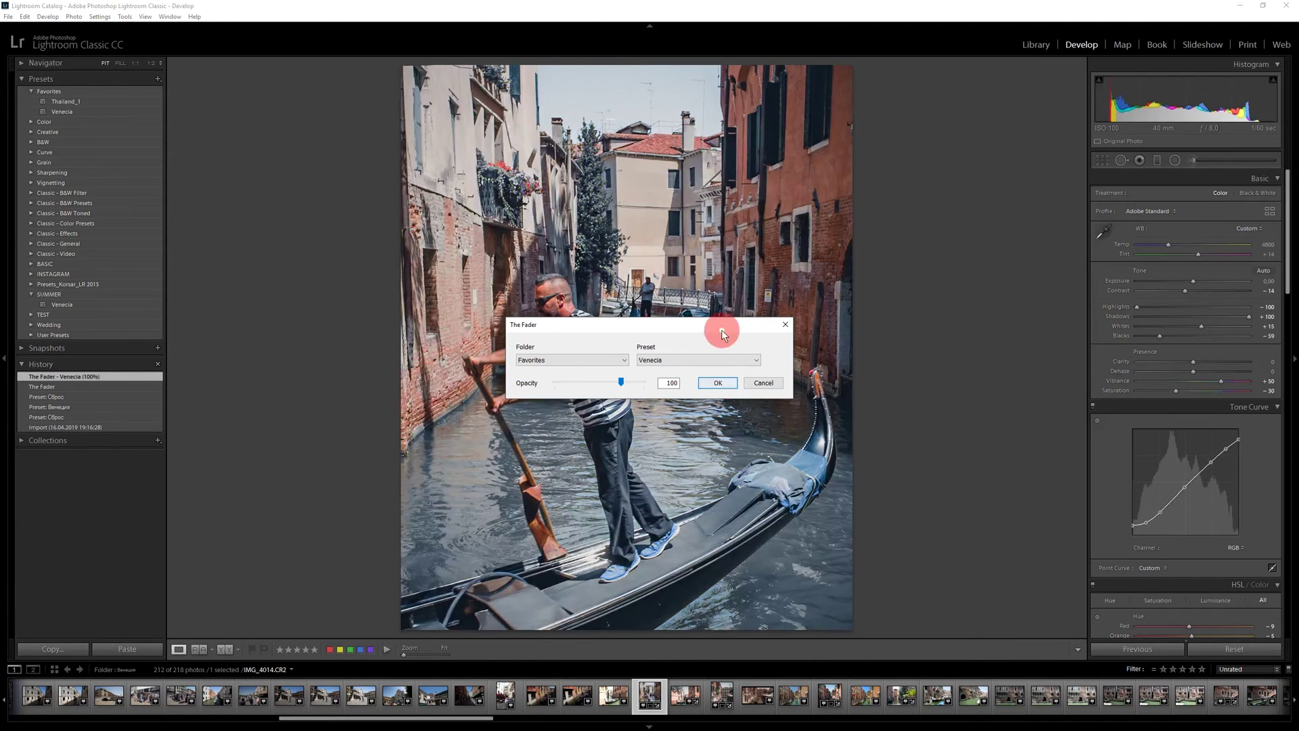
Step: Adjust the Venecia fade from 35% up to 150% strength, then send the photo to Photoshop
{"action": "left_click_drag", "start_coordinate": [721, 327], "coordinate": [324, 71]}
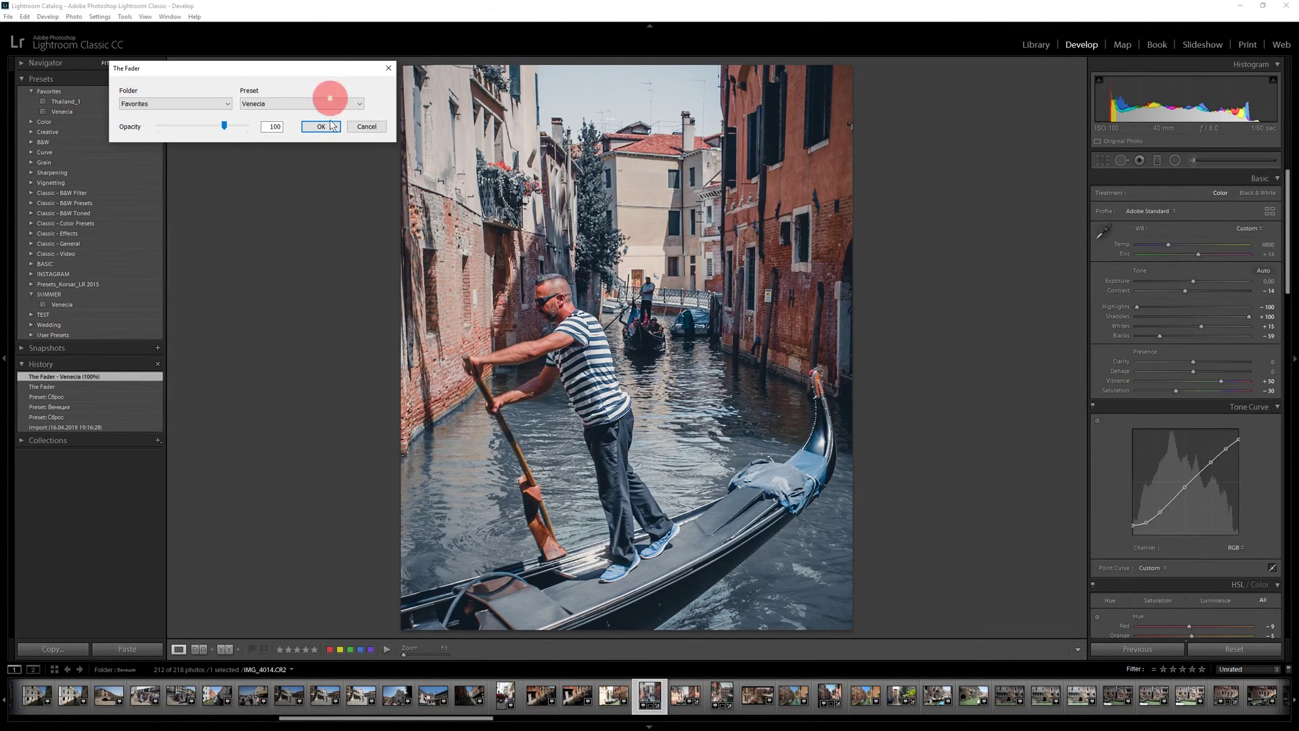
{"action": "left_click_drag", "start_coordinate": [225, 127], "coordinate": [200, 127]}
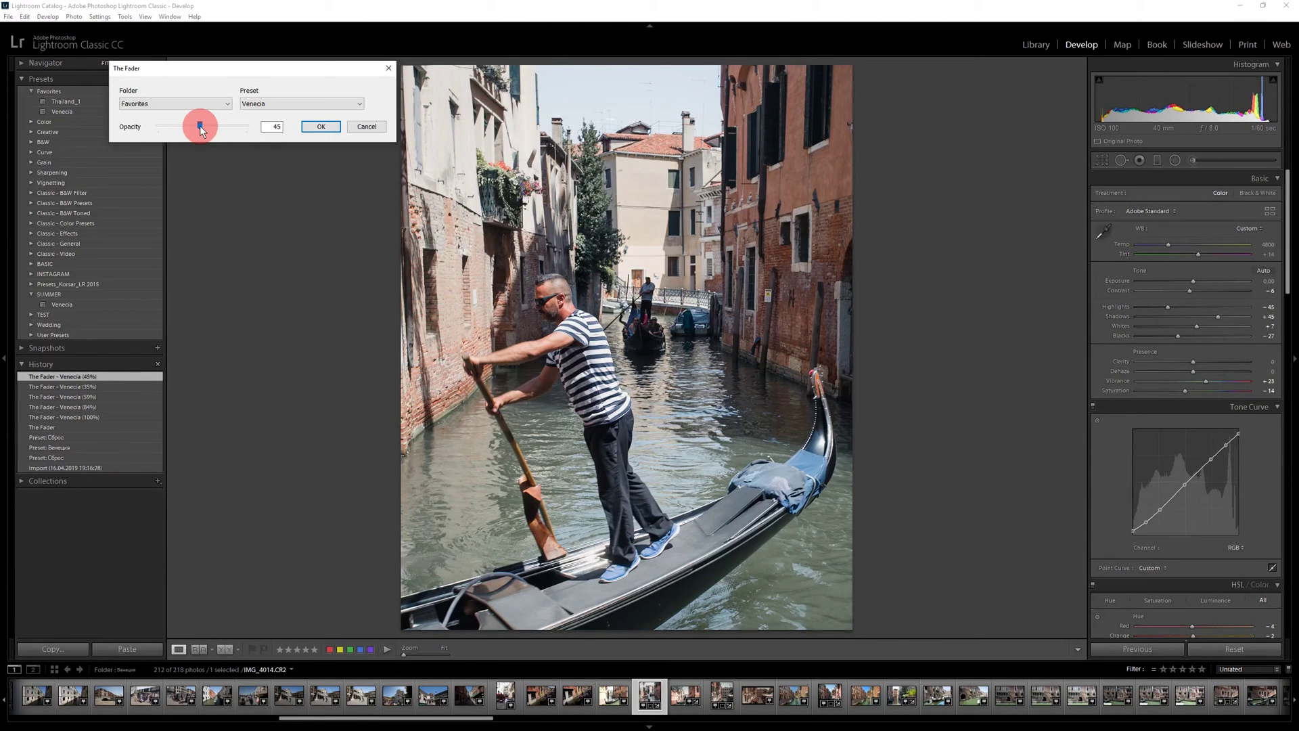
{"action": "mouse_move", "coordinate": [200, 126]}
{"action": "left_mouse_down"}
{"action": "mouse_move", "coordinate": [254, 127]}
{"action": "mouse_move", "coordinate": [217, 128]}
{"action": "mouse_move", "coordinate": [235, 126]}
{"action": "left_mouse_up"}
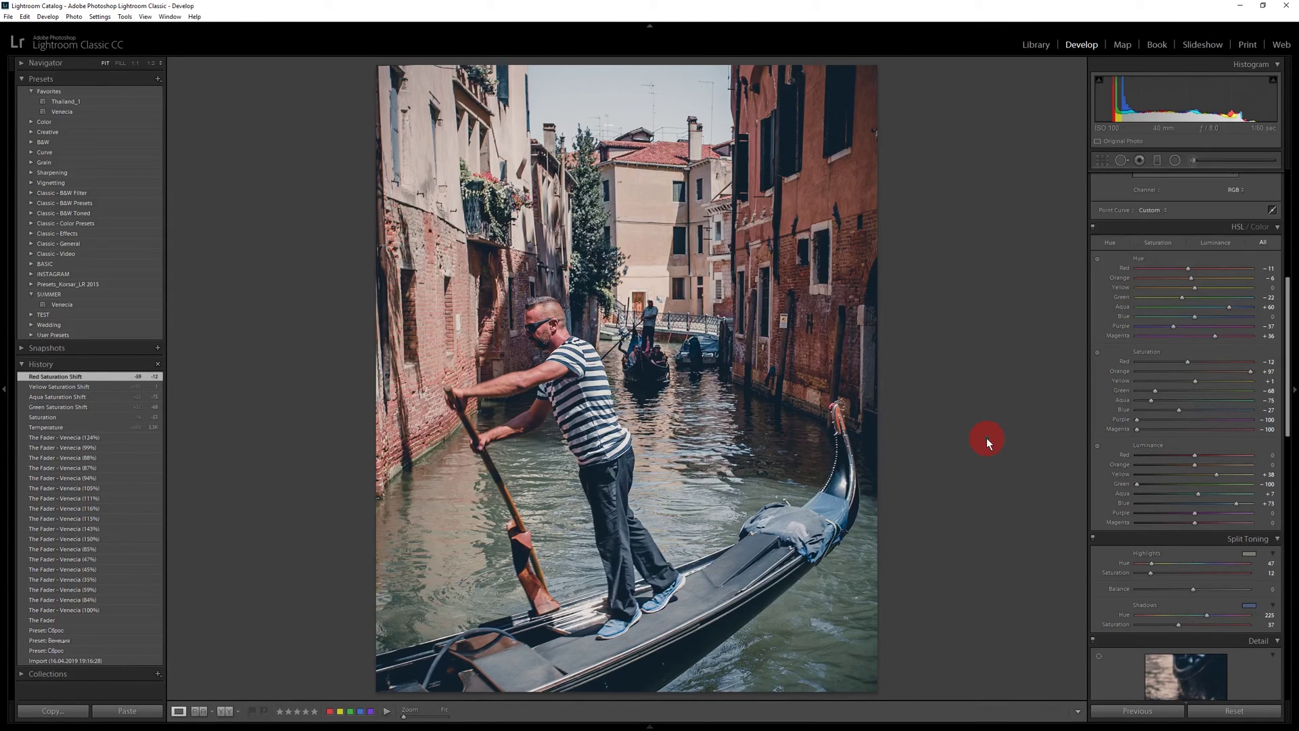
{"action": "key", "text": "ctrl+e"}
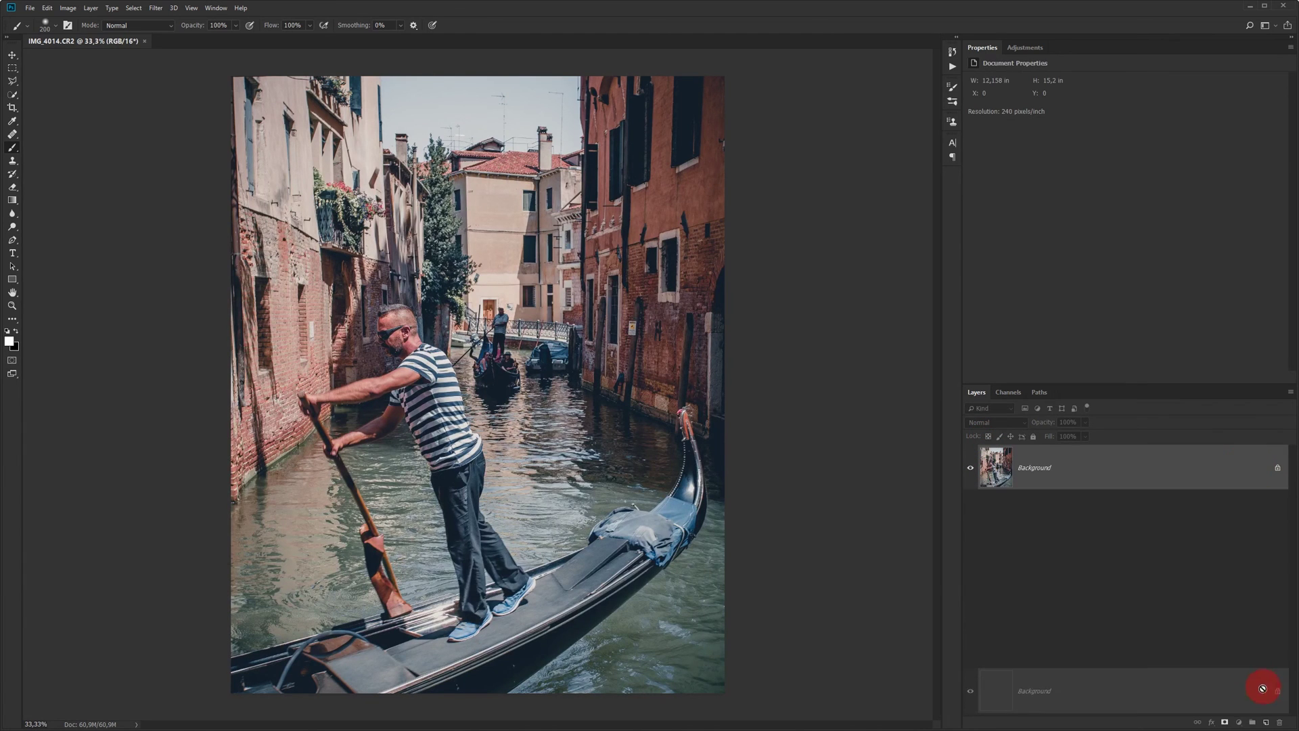
Step: Duplicate the gondolier photo's Background layer and pick the Silver Efex action in the Night set
{"action": "left_click_drag", "start_coordinate": [991, 450], "coordinate": [1266, 723]}
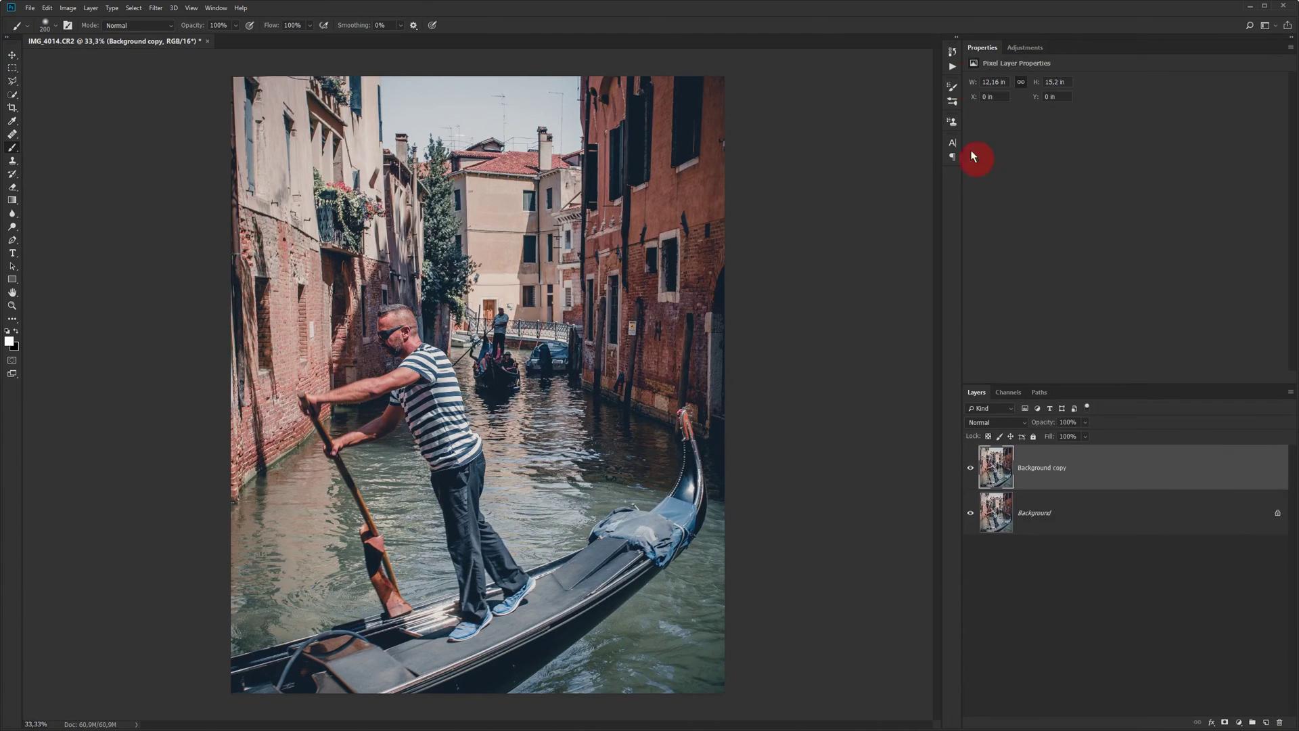
{"action": "left_click", "coordinate": [951, 66]}
{"action": "left_click", "coordinate": [907, 122]}
{"action": "left_click", "coordinate": [879, 648]}
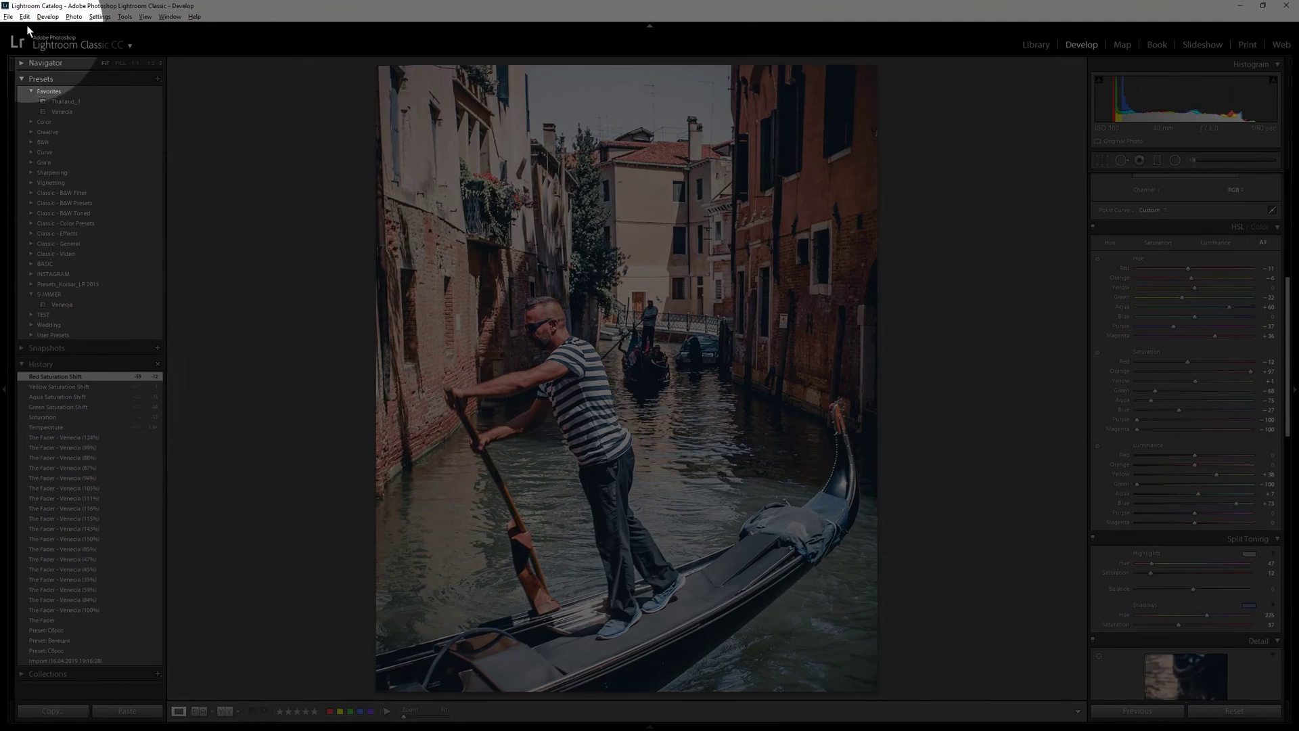
Step: Open the Identity Plate Editor and switch the identity plate to Personalized
{"action": "left_click", "coordinate": [25, 17]}
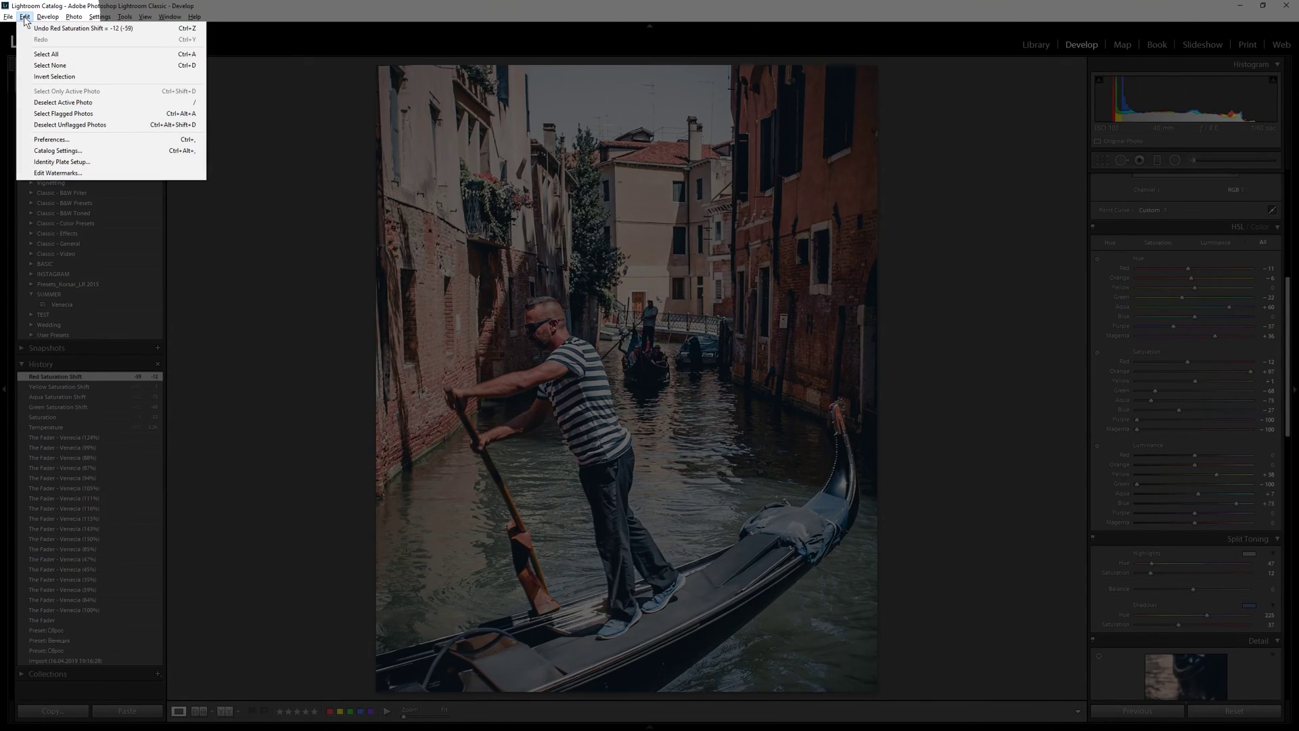
{"action": "left_click", "coordinate": [58, 161]}
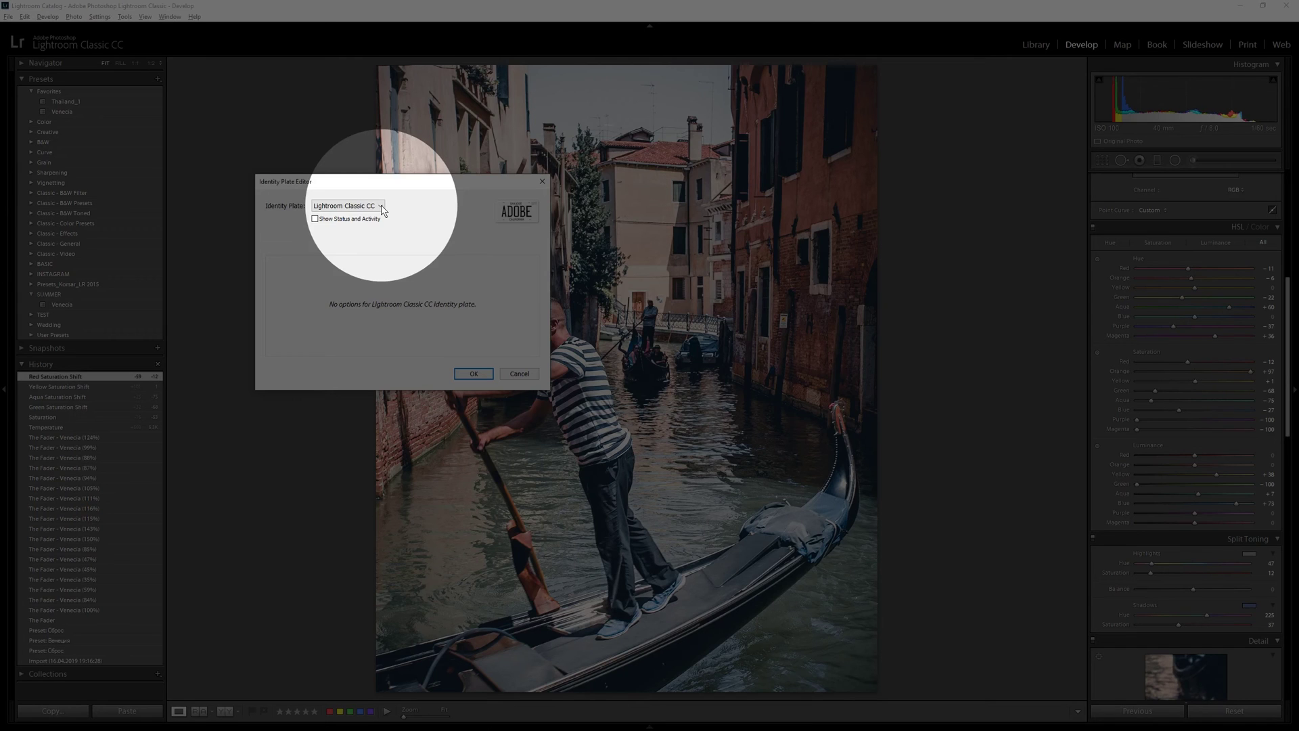
{"action": "left_click", "coordinate": [381, 208]}
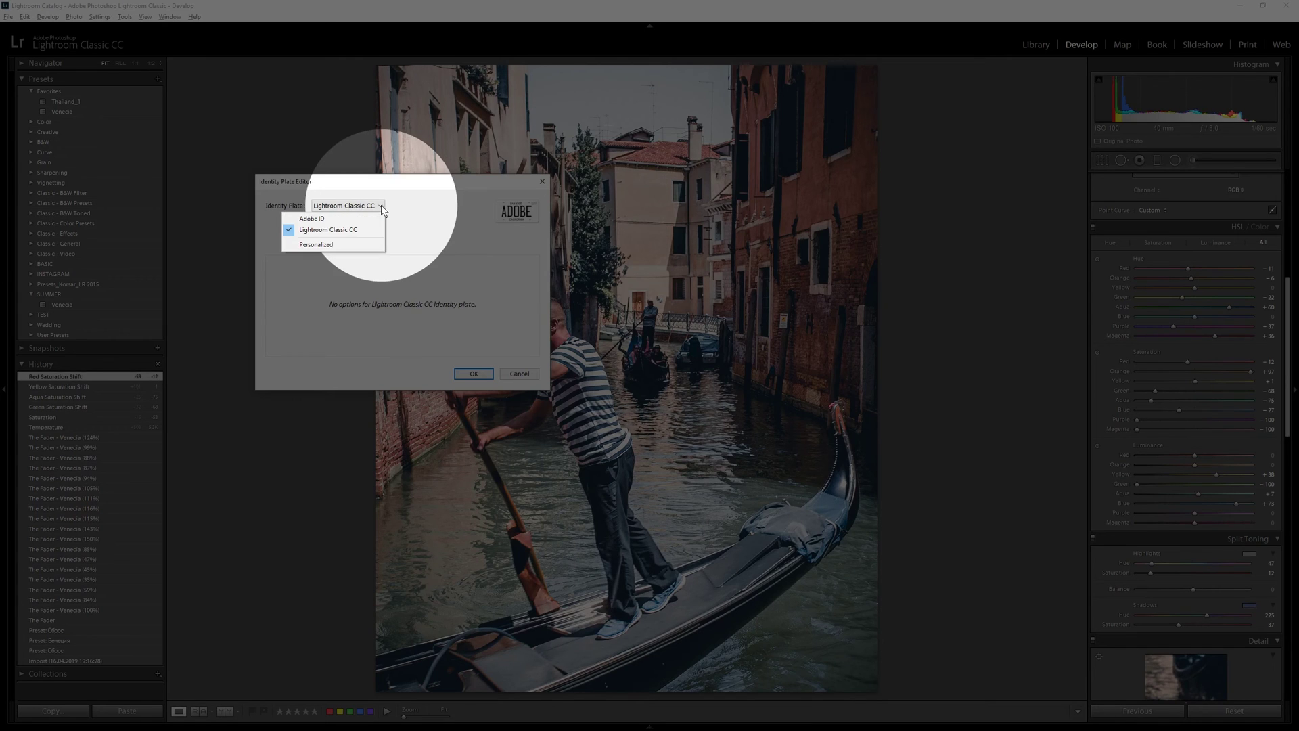
{"action": "left_click", "coordinate": [338, 245]}
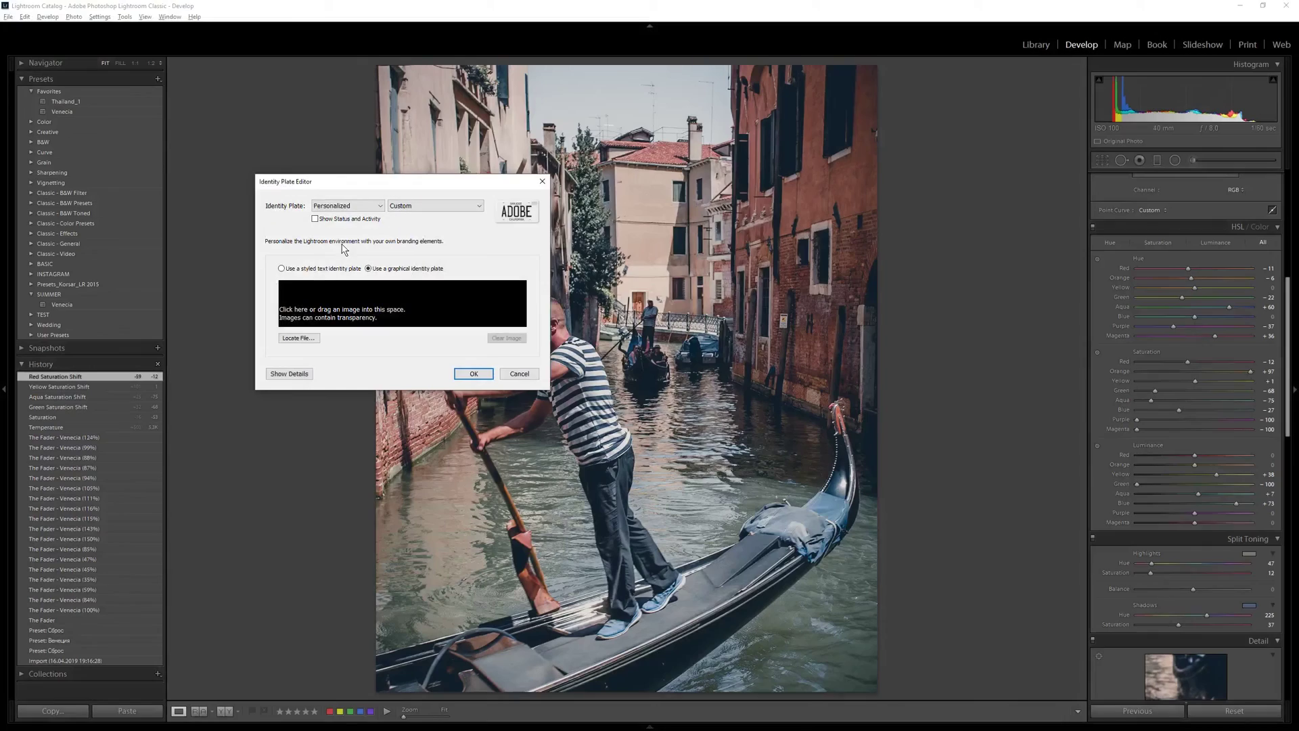
{"action": "left_click_drag", "start_coordinate": [470, 186], "coordinate": [696, 184]}
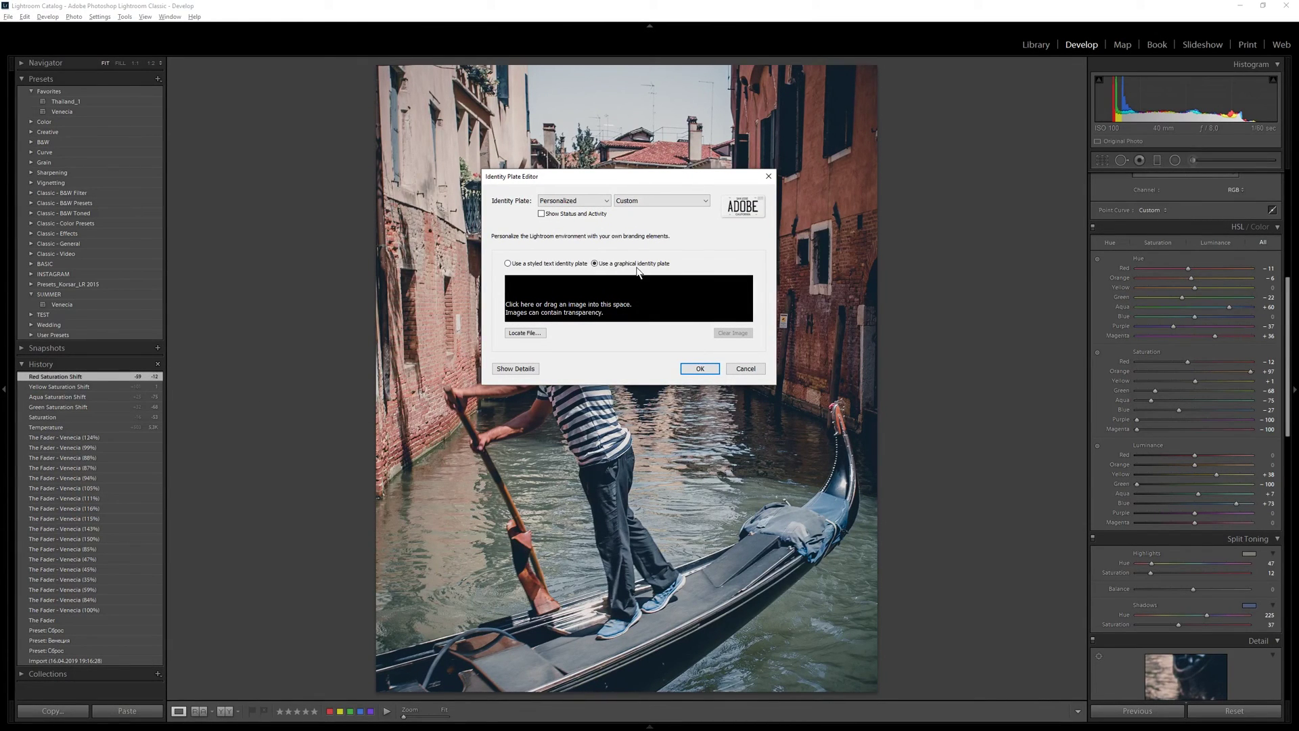
Step: Try a portrait image as the plate, then clear it and use styled text instead
{"action": "left_click", "coordinate": [525, 333]}
{"action": "left_click", "coordinate": [983, 498]}
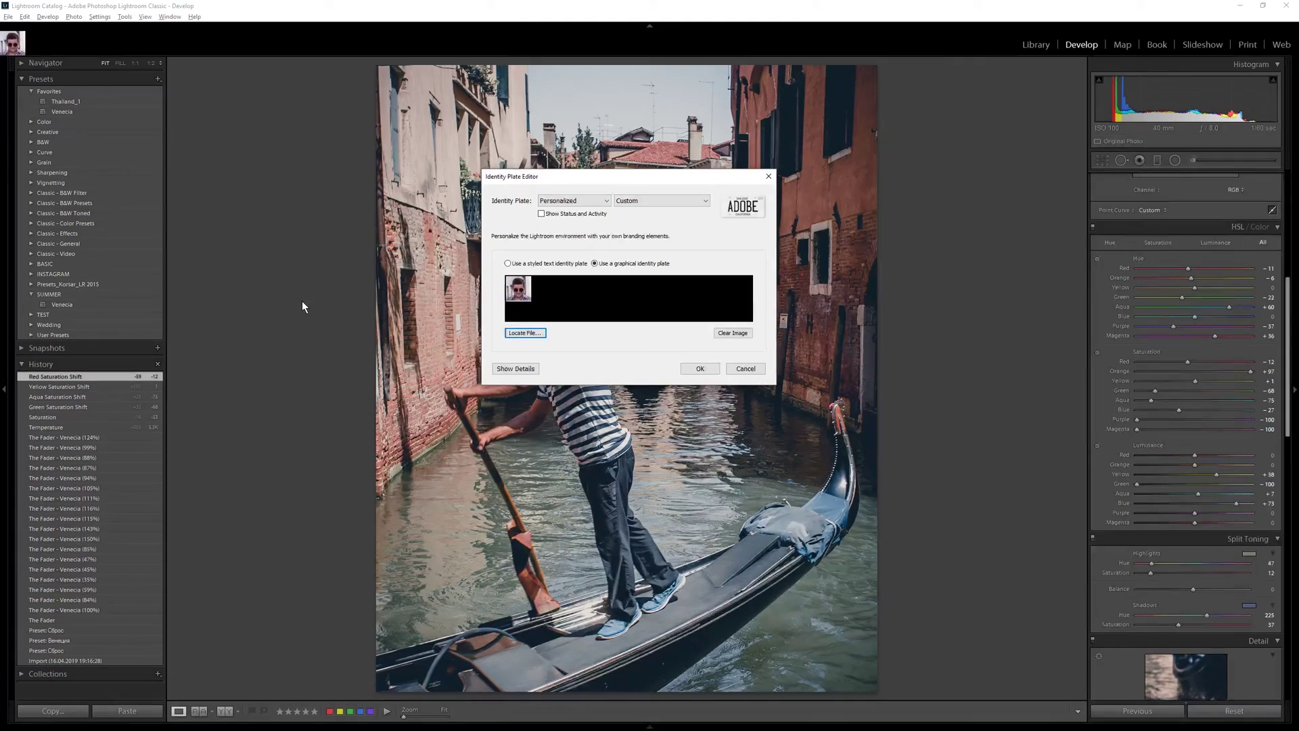
{"action": "left_click", "coordinate": [733, 333]}
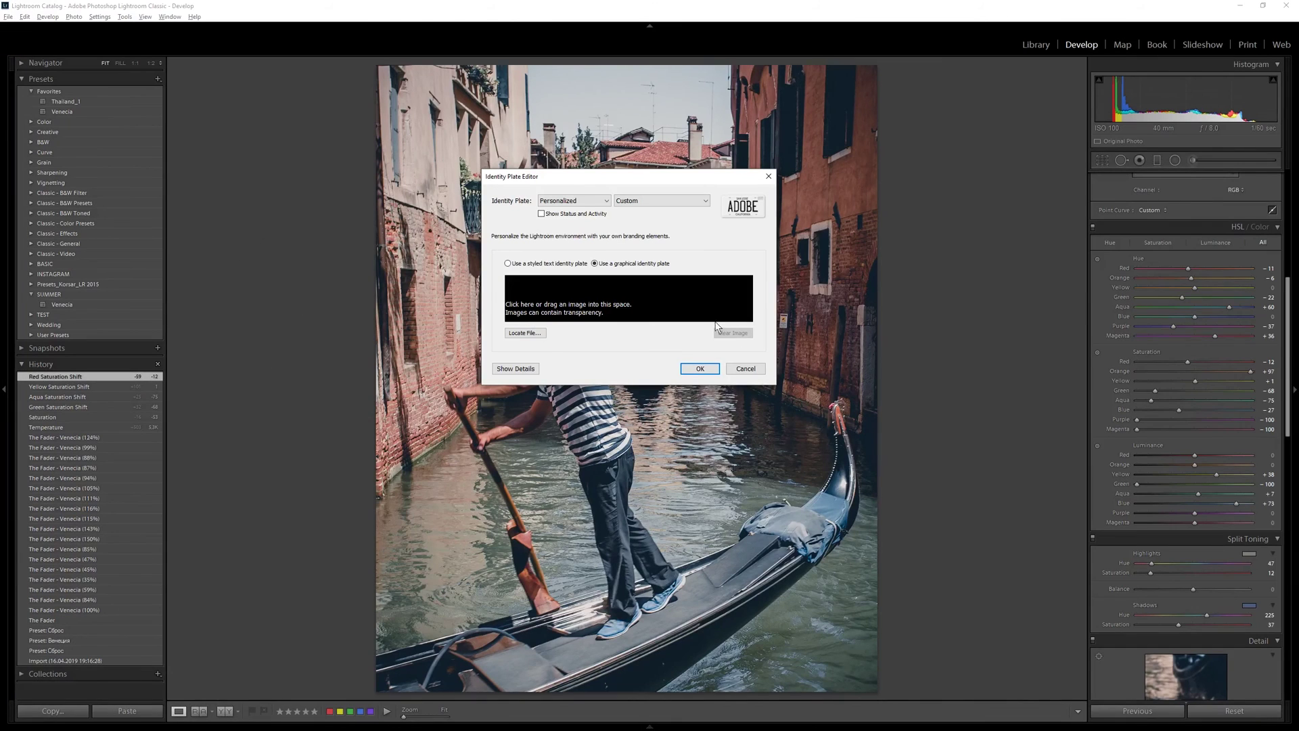
{"action": "left_click", "coordinate": [508, 264]}
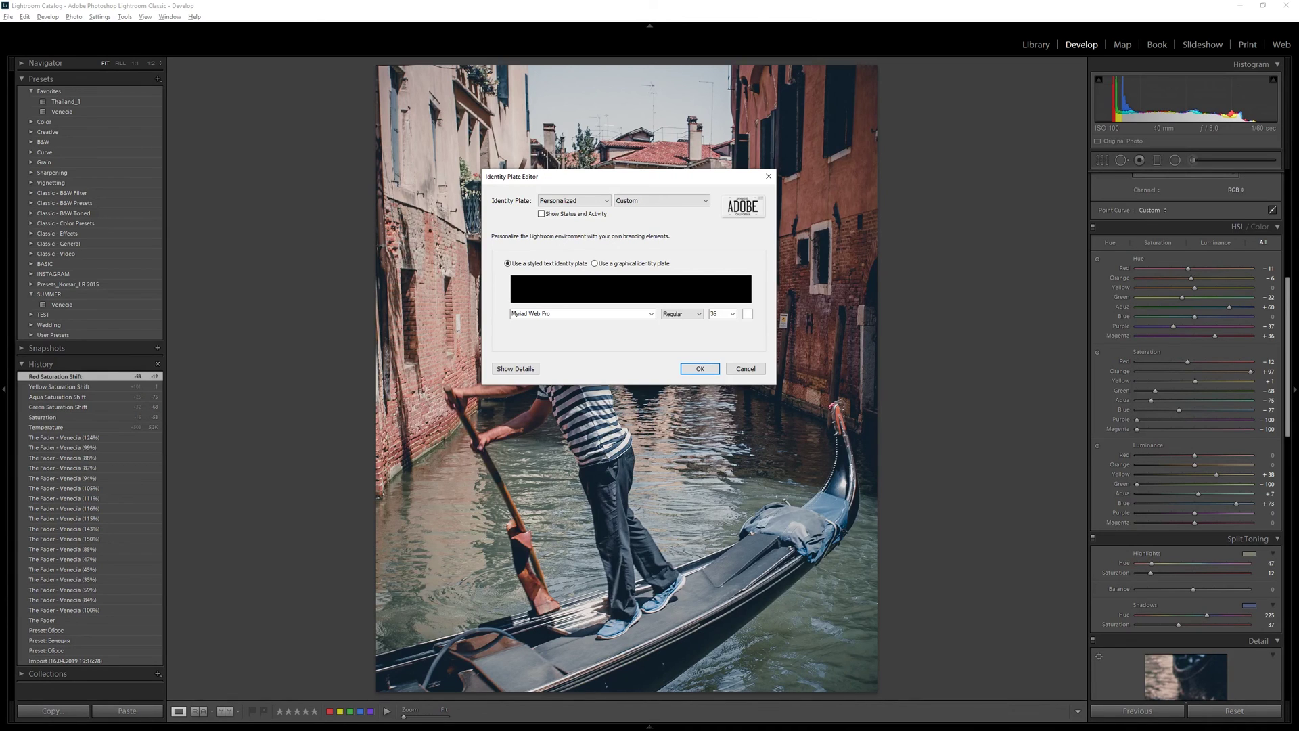
Step: Make the identity plate text KORSAR in the 1 Snappy DNA font at size 48
{"action": "type", "text": "KORSAR"}
{"action": "left_click", "coordinate": [651, 314]}
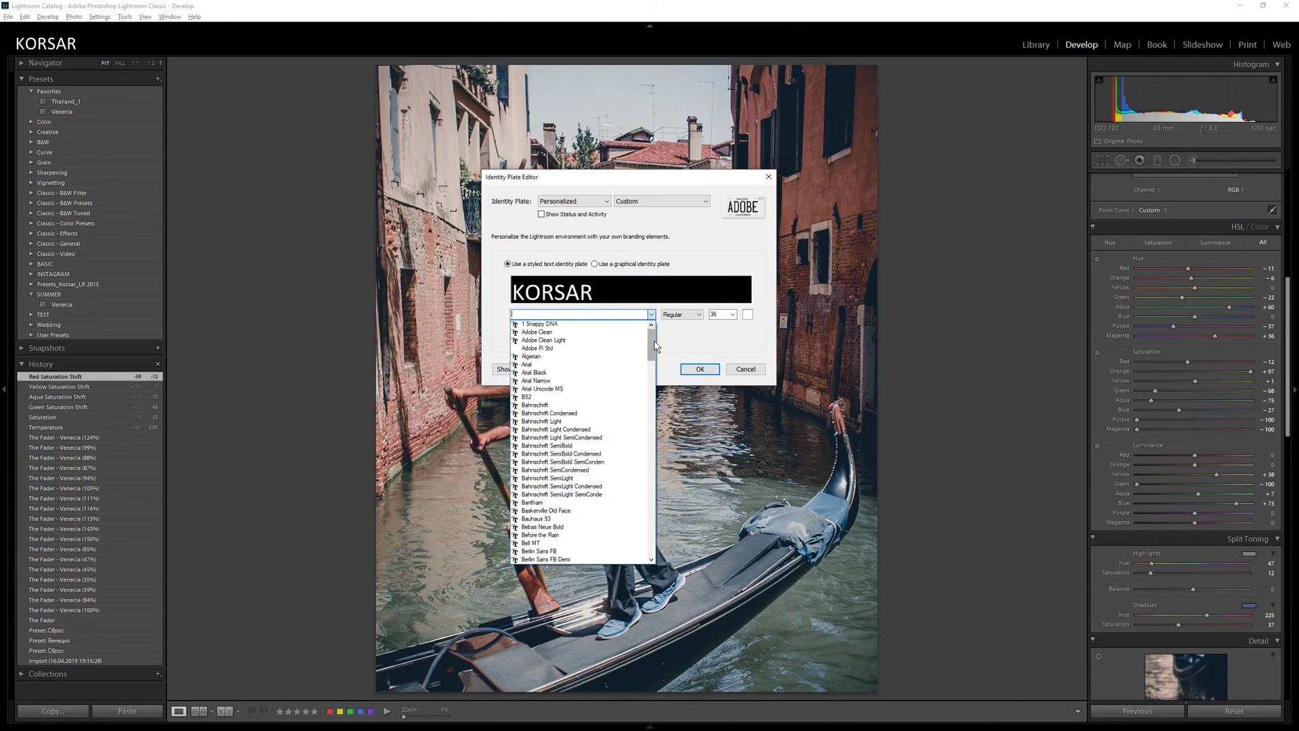
{"action": "left_click", "coordinate": [557, 329]}
{"action": "key", "text": "Down"}
{"action": "key", "text": "Down"}
{"action": "key", "text": "Down"}
{"action": "key", "text": "Up"}
{"action": "key", "text": "Up"}
{"action": "key", "text": "Up"}
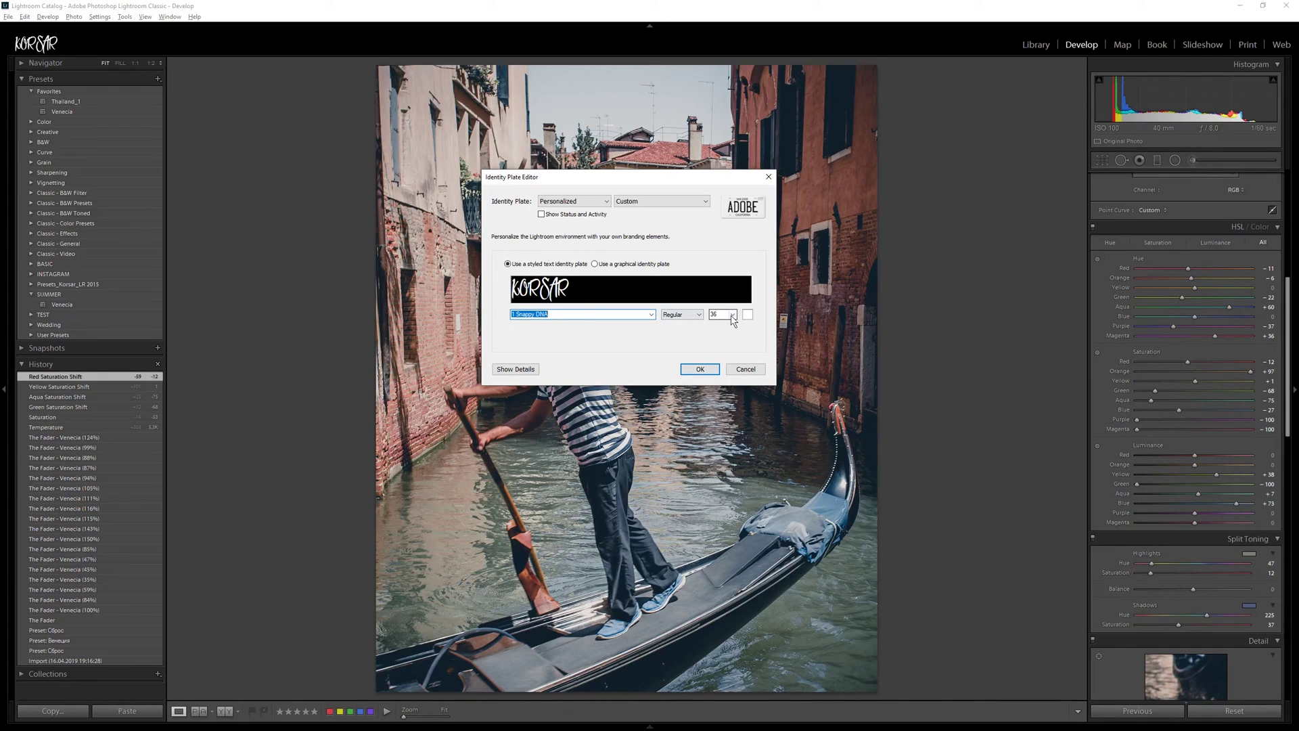
{"action": "left_click", "coordinate": [732, 314]}
{"action": "left_click", "coordinate": [729, 419]}
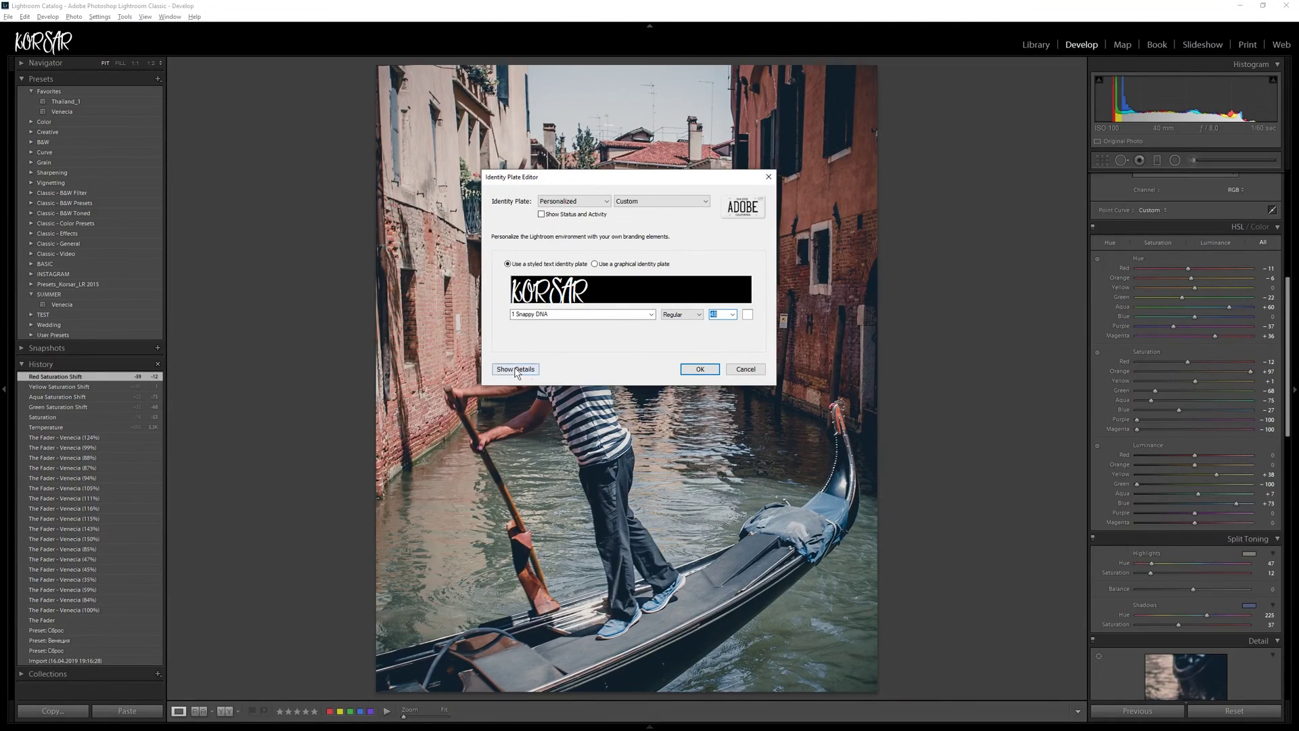
Step: Show the module-picker details and set the module names' typeface to ObelixPro
{"action": "left_click", "coordinate": [515, 369]}
{"action": "mouse_move", "coordinate": [809, 180]}
{"action": "left_mouse_down"}
{"action": "mouse_move", "coordinate": [725, 126]}
{"action": "mouse_move", "coordinate": [721, 85]}
{"action": "left_mouse_up"}
{"action": "left_click", "coordinate": [698, 219]}
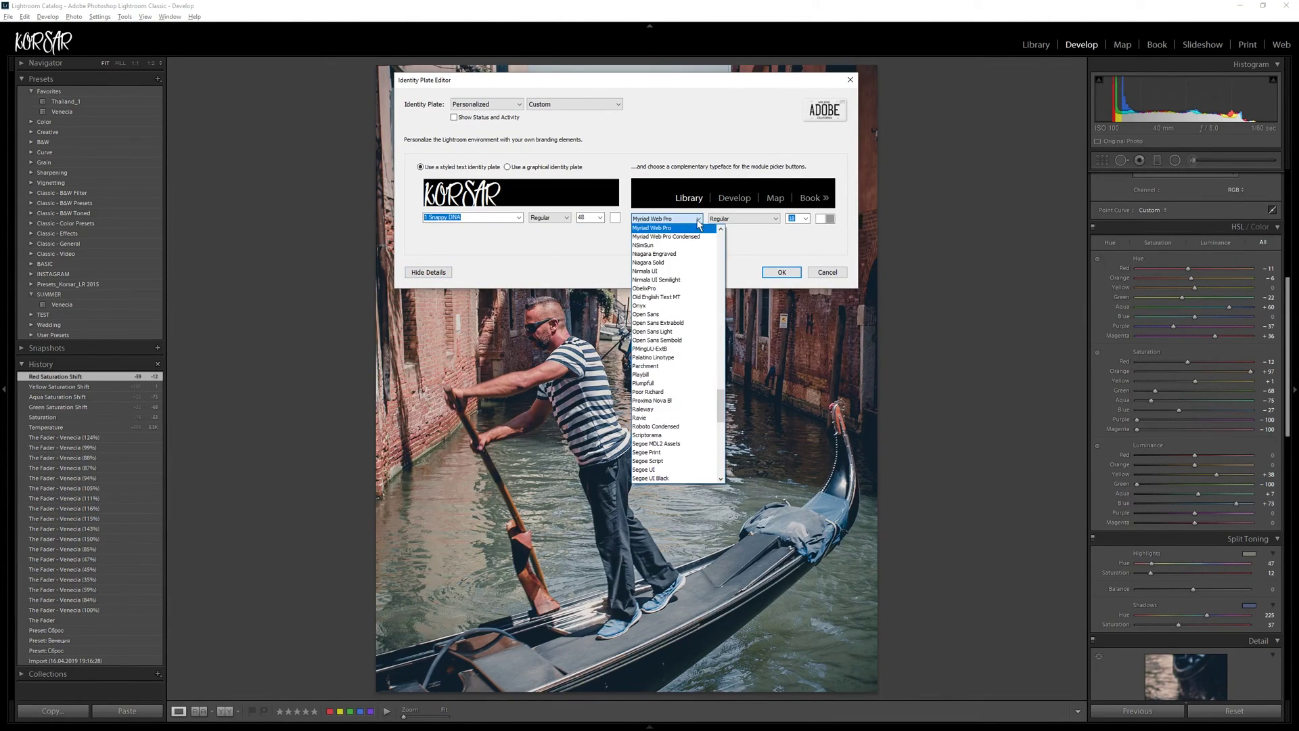
{"action": "key", "text": "o"}
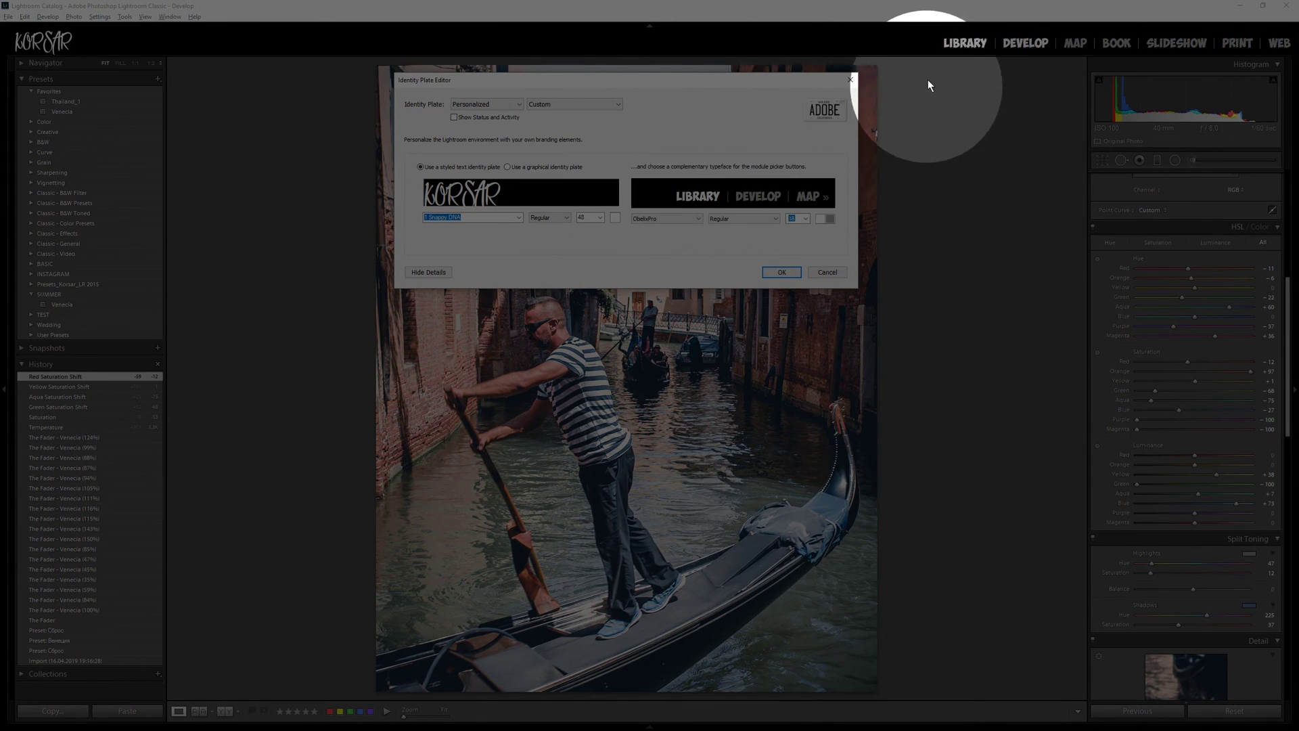